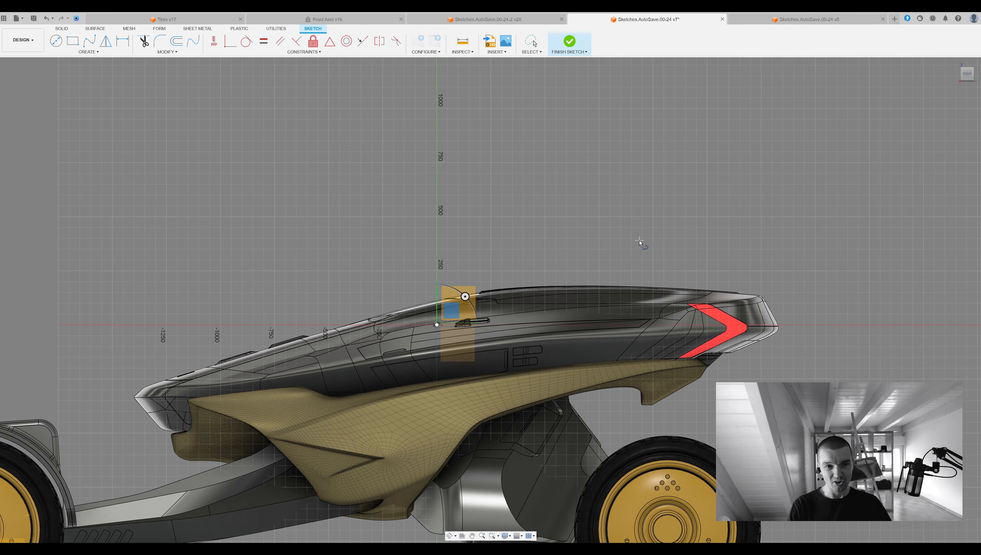
click(440, 248)
mouse_move(439, 253)
shift+middle_down()
mouse_move(474, 303)
mouse_move(563, 310)
mouse_move(485, 257)
shift+middle_up()
click(484, 253)
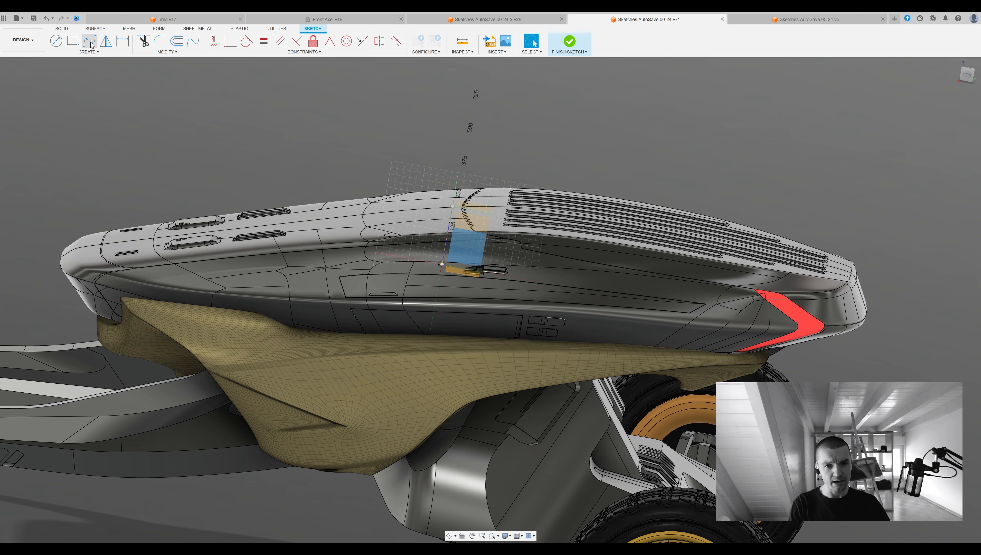
Try to sketch a long line above the body running lengthwise with a vertical segment at its rear end.
click(966, 76)
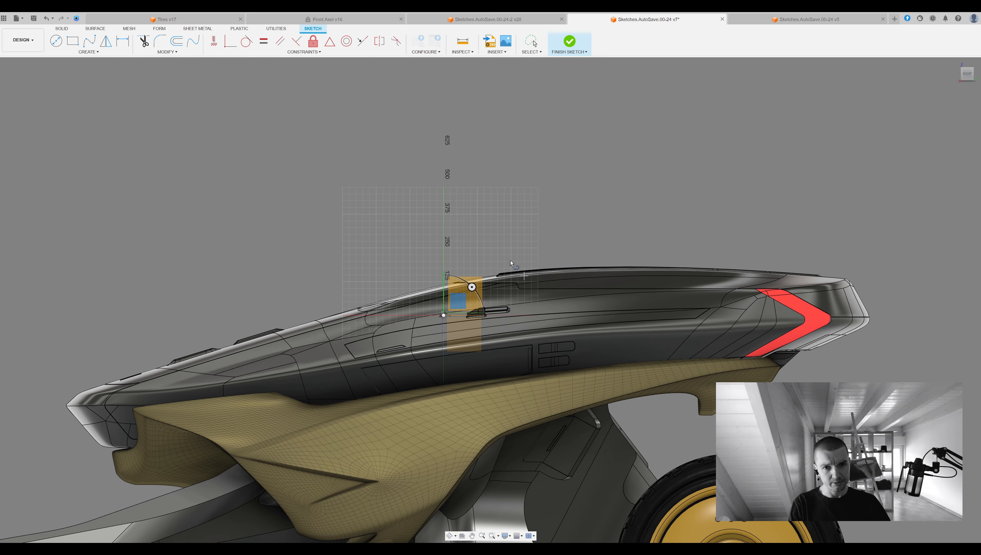
mouse_move(513, 290)
shift+middle_down()
mouse_move(495, 247)
mouse_move(560, 195)
mouse_move(586, 192)
shift+middle_up()
click(465, 292)
click(966, 73)
click(747, 237)
shift+middle_drag(767, 241, 719, 288)
middle_drag(830, 162, 626, 230)
shift+middle_drag(499, 224, 613, 230)
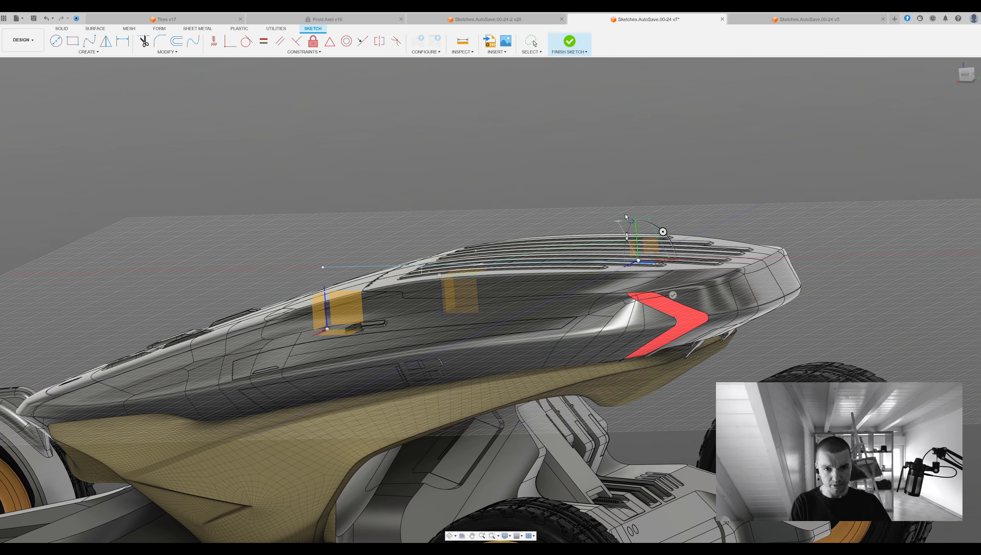
shift+middle_drag(687, 243, 575, 217)
key(Escape)
middle_drag(721, 208, 629, 238)
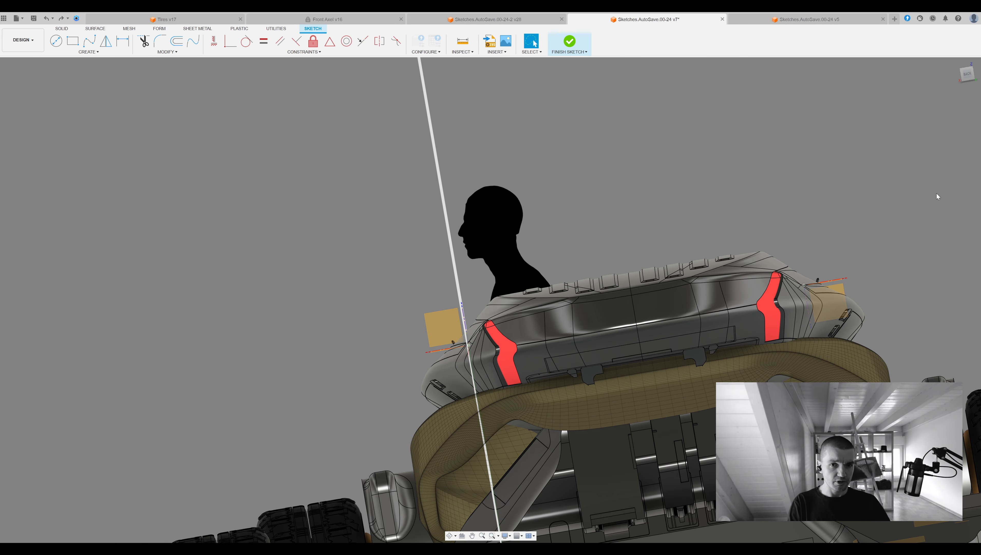
middle_drag(623, 202, 748, 238)
key(ctrl+z)
Sketch a 3D line chain above the rear deck with a lengthwise horizontal segment, a vertical rise and a horizontal crosswise segment.
middle_drag(602, 245, 652, 217)
key(l)
click(433, 312)
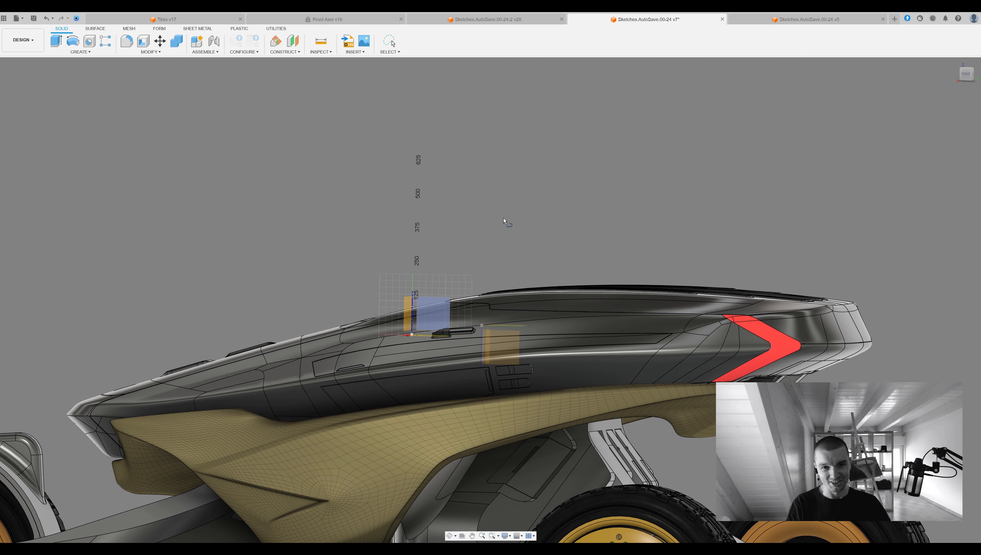
click(967, 73)
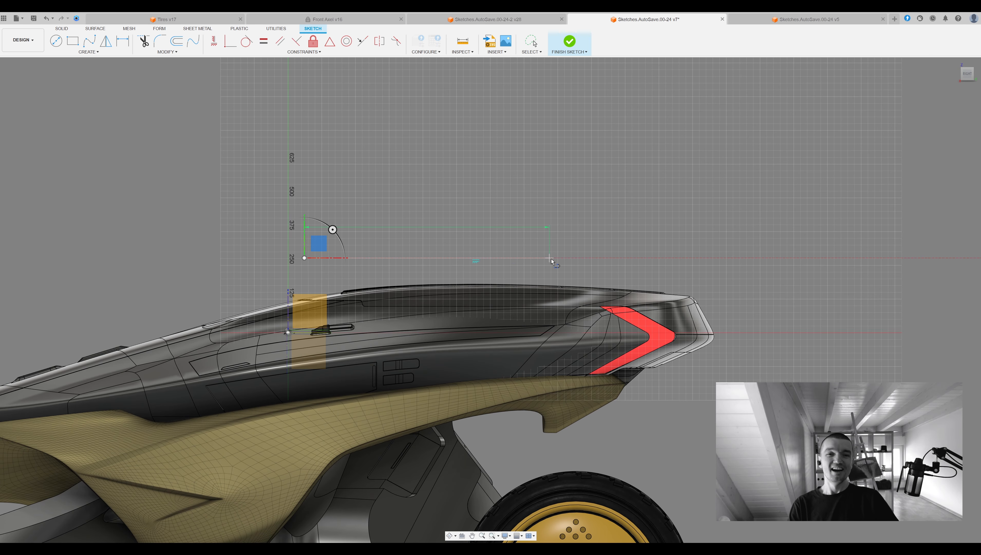
shift+middle_drag(620, 257, 652, 245)
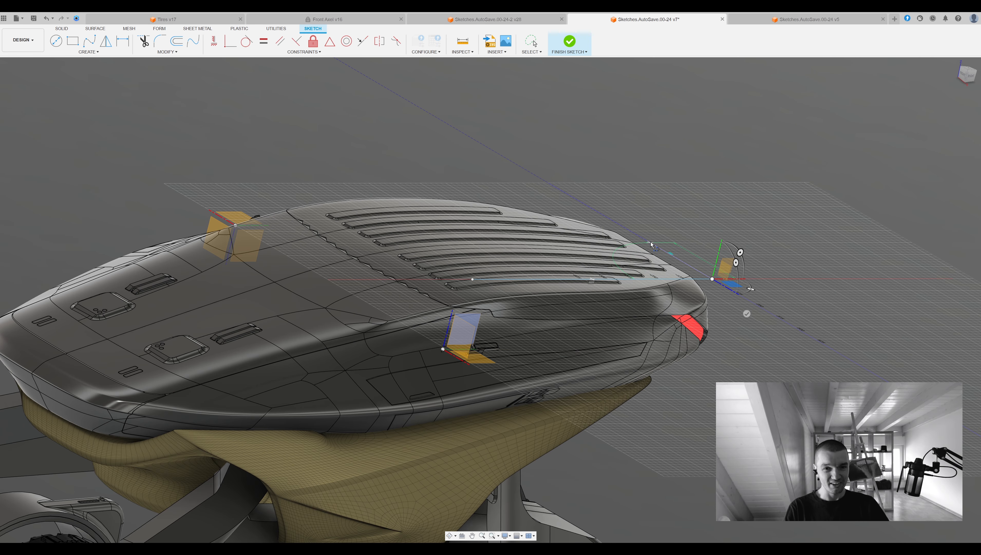
click(676, 258)
click(680, 241)
click(699, 246)
click(607, 197)
mouse_move(609, 198)
shift+middle_down()
mouse_move(552, 181)
mouse_move(614, 208)
mouse_move(627, 198)
mouse_move(582, 179)
mouse_move(637, 189)
shift+middle_up()
key(Escape)
Shorten the lengthwise horizontal line by moving its front endpoint toward the rear.
shift+middle_drag(391, 167, 471, 174)
mouse_move(167, 177)
mouse_down()
mouse_move(320, 171)
mouse_move(312, 172)
mouse_up()
shift+middle_drag(559, 200, 581, 208)
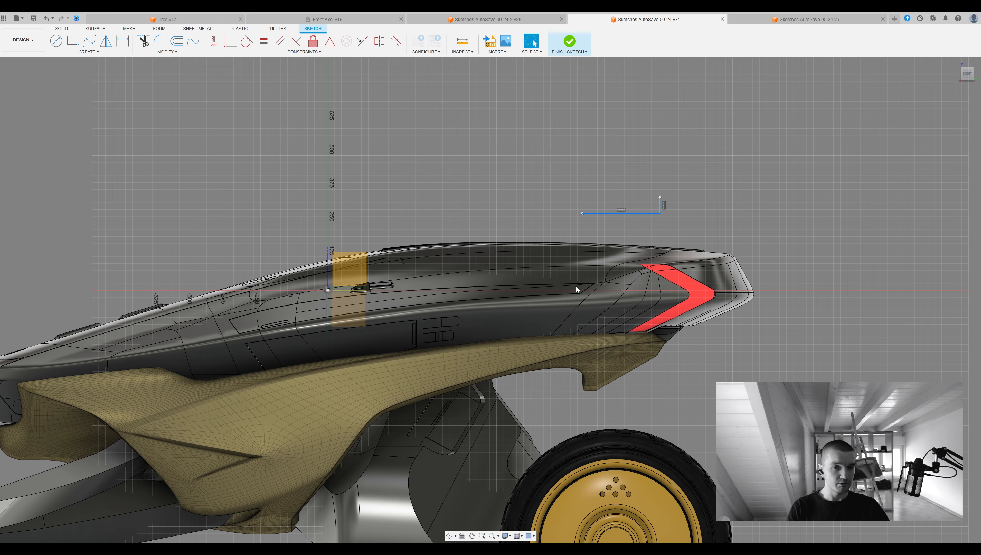
Extend the chain from the horizontal line's front end with lines sloping down toward the front and a final vertical drop.
shift+middle_drag(584, 217, 608, 168)
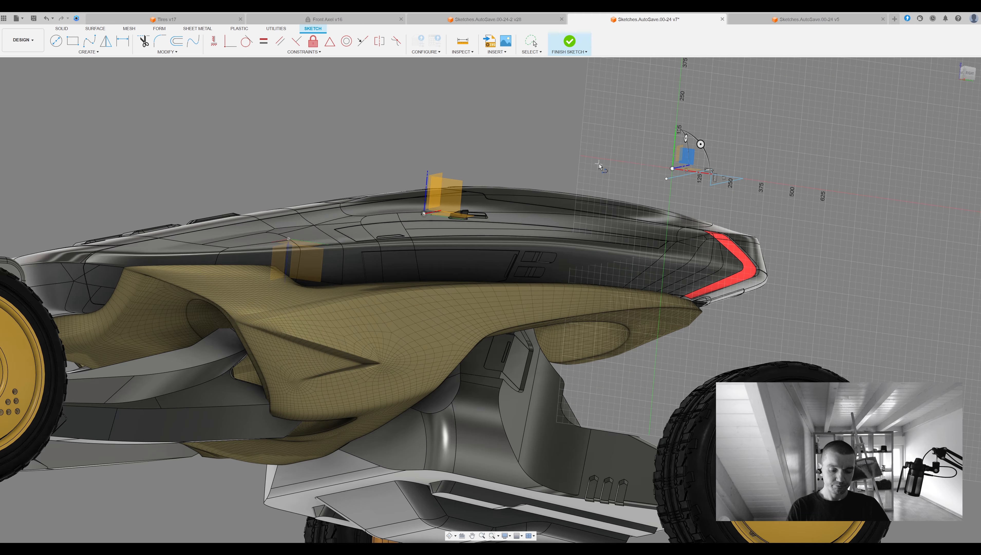
click(977, 71)
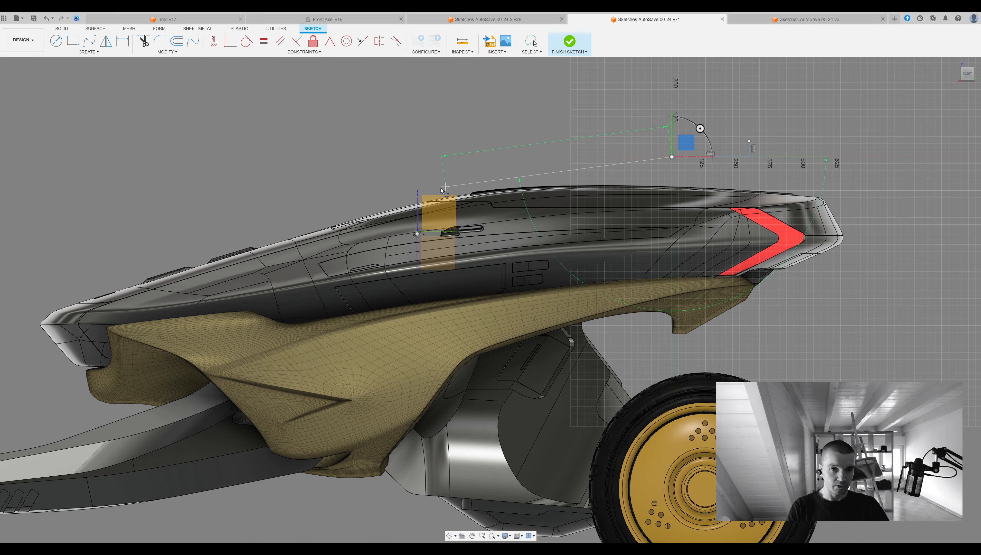
click(427, 187)
shift+middle_drag(479, 213, 680, 163)
click(967, 74)
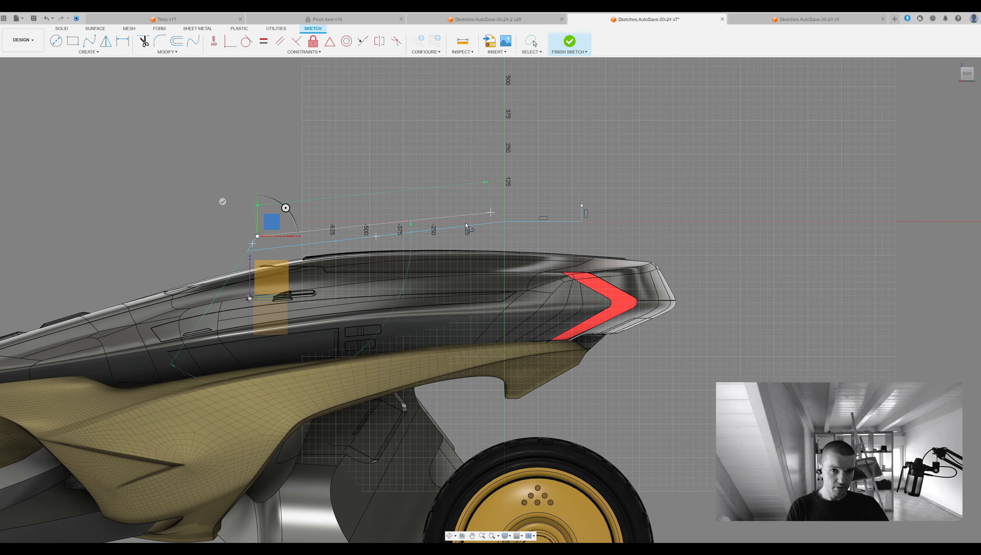
middle_drag(221, 199, 250, 189)
click(285, 275)
key(Escape)
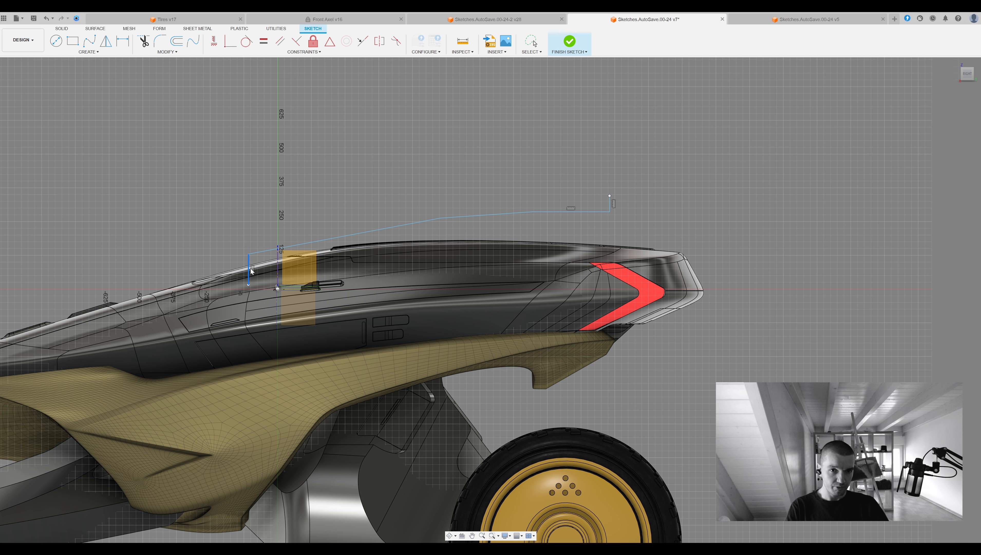
Delete the middle segment of the chain and bring the ends of the horizontal and sloping lines close together.
click(502, 213)
key(Delete)
drag(533, 212, 441, 219)
mouse_move(440, 218)
mouse_down()
mouse_move(449, 218)
mouse_move(426, 227)
mouse_up()
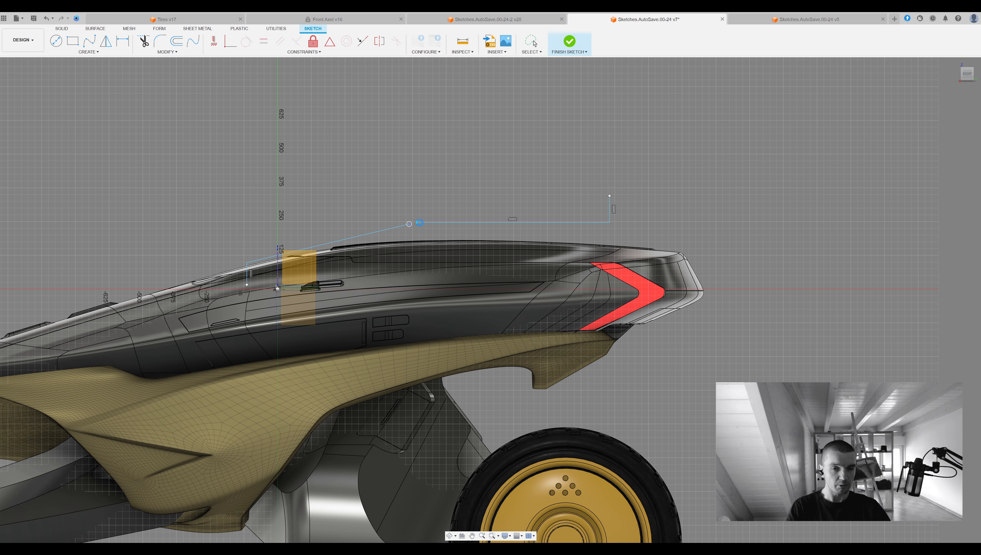
drag(417, 224, 409, 225)
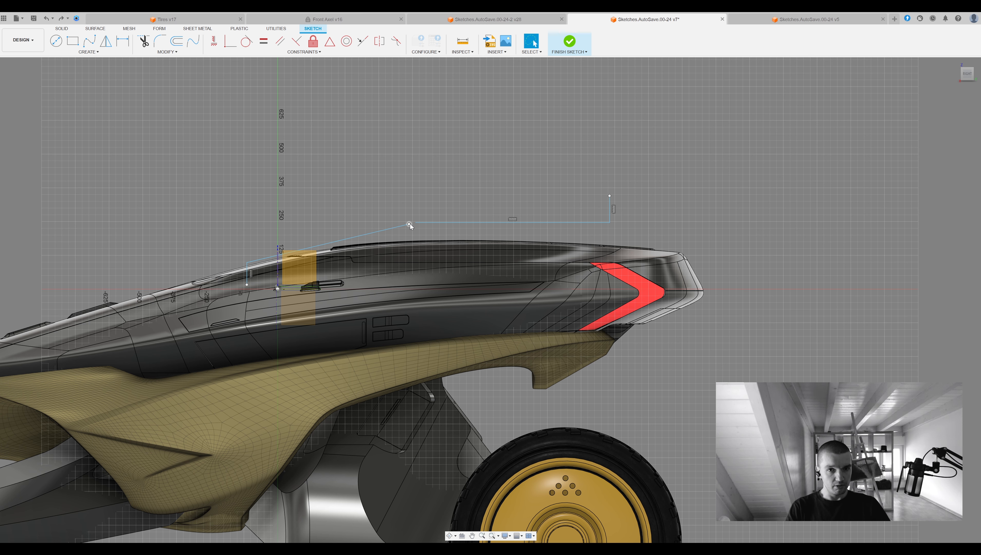
Constrain the ends of the horizontal and sloping lines to meet and round their corner with a large tangent fillet.
click(214, 41)
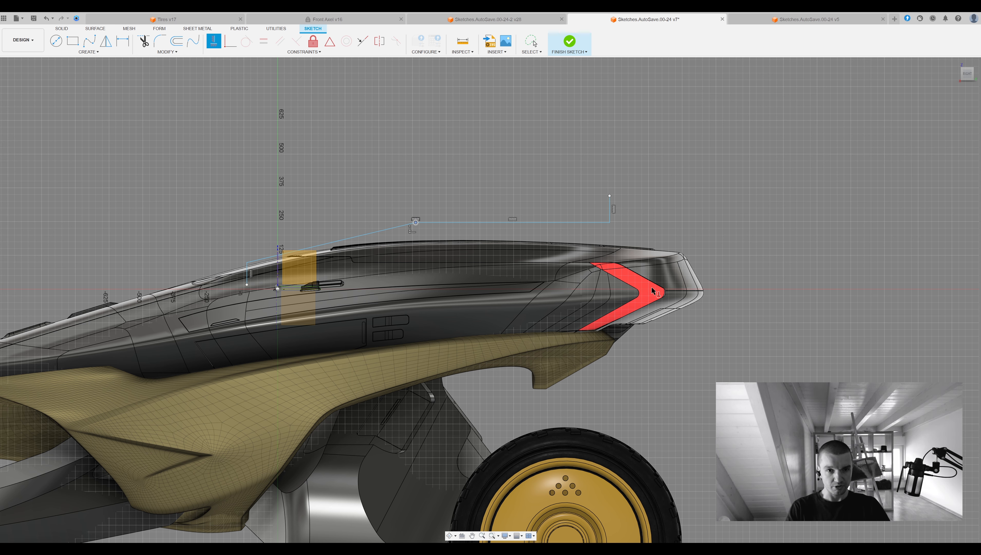
scroll(480, 228, up, 3)
key(Escape)
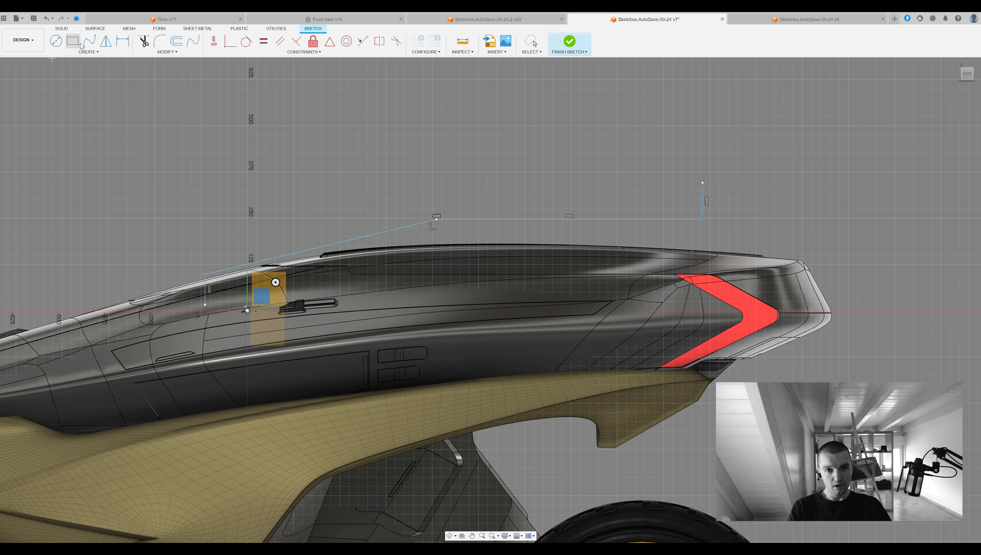
click(437, 220)
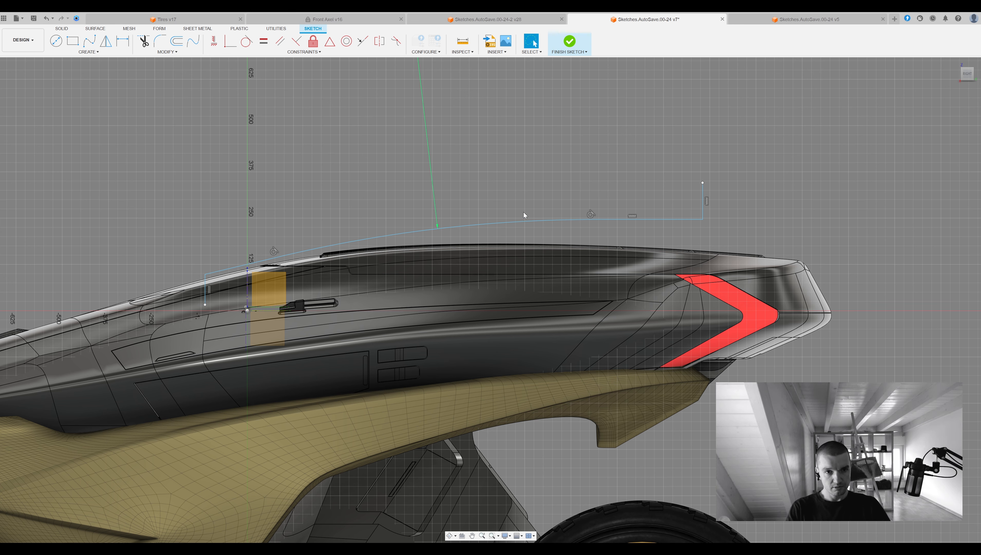
Sketch a short crosswise line inward toward the body from the lower end of the front vertical segment.
key(l)
shift+middle_drag(257, 295, 447, 303)
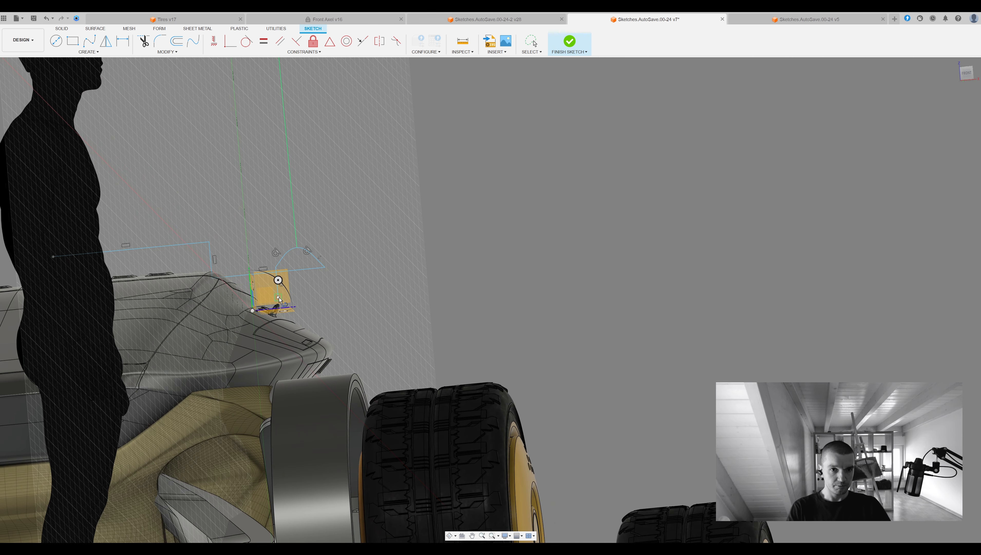
shift+middle_drag(283, 286, 404, 354)
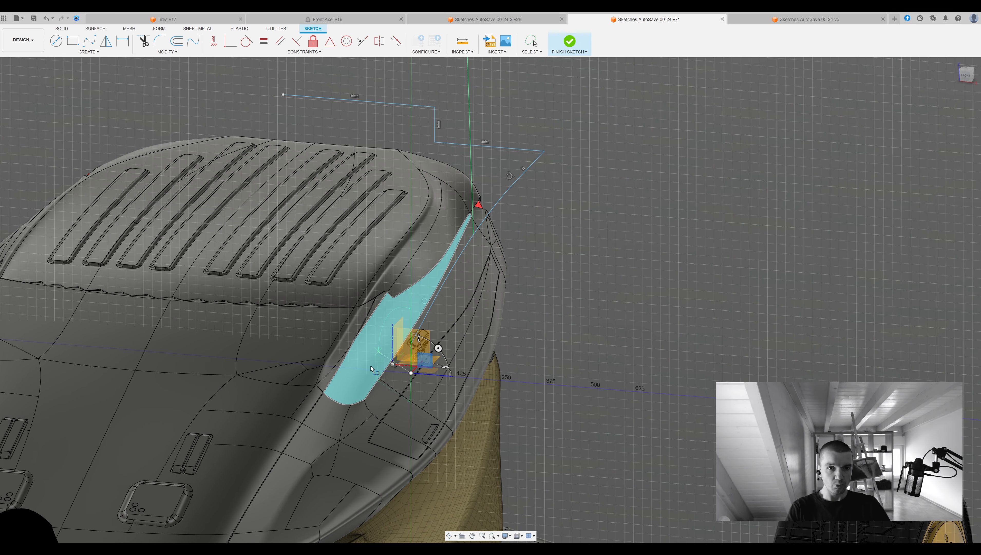
click(215, 45)
mouse_move(310, 241)
shift+middle_down()
mouse_move(330, 268)
mouse_move(400, 280)
mouse_move(406, 272)
shift+middle_up()
click(414, 376)
click(380, 382)
mouse_move(410, 387)
shift+middle_down()
mouse_move(469, 338)
mouse_move(496, 337)
shift+middle_up()
key(Escape)
Adjust the position of the short crosswise line and the vertical segment at the chain's front end.
key(m)
mouse_move(392, 349)
shift+middle_down()
mouse_move(470, 340)
mouse_move(480, 349)
mouse_move(443, 363)
mouse_move(629, 311)
mouse_move(419, 256)
mouse_move(367, 289)
shift+middle_up()
click(503, 366)
key(Escape)
click(367, 294)
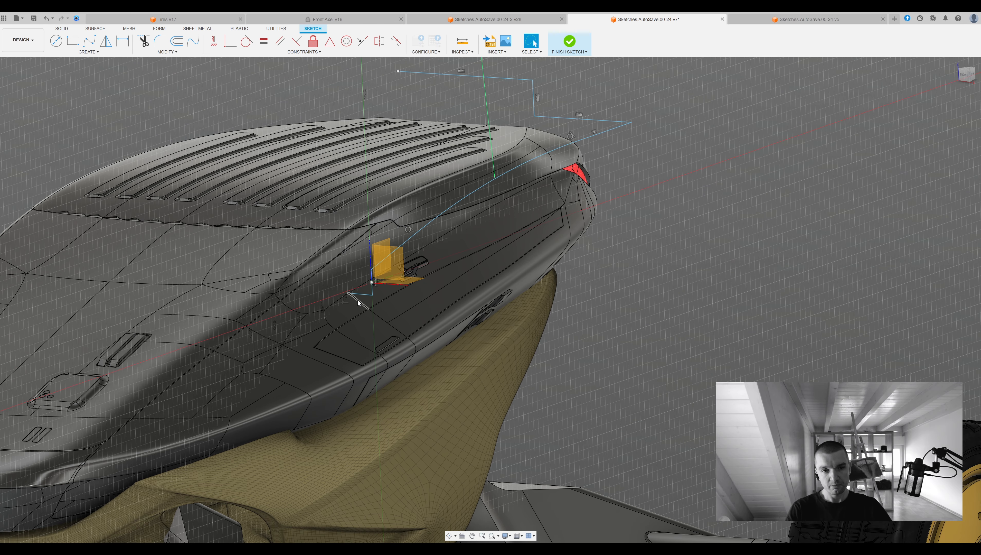
drag(371, 272, 372, 266)
shift+middle_drag(479, 185, 651, 282)
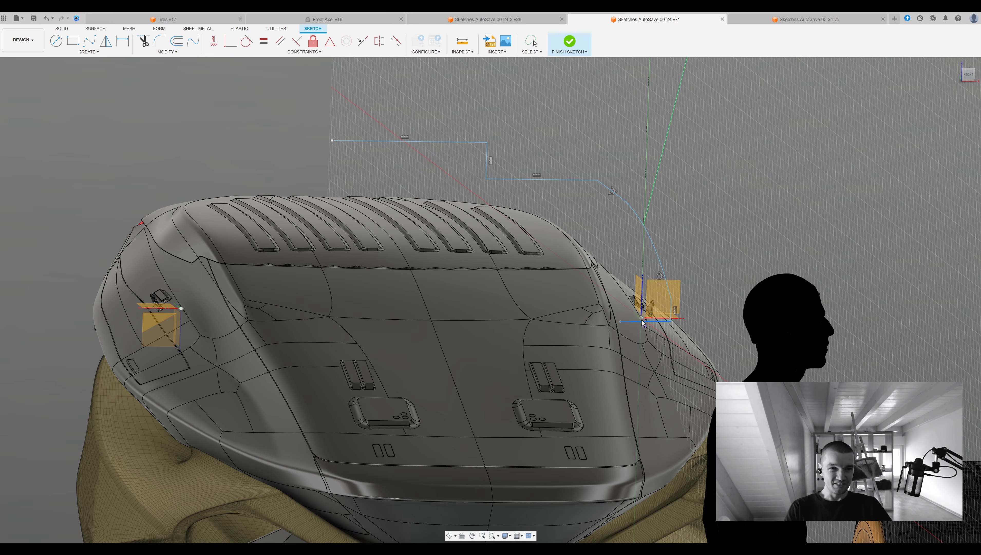
mouse_move(643, 323)
shift+middle_down()
mouse_move(543, 413)
mouse_move(533, 279)
mouse_move(552, 255)
mouse_move(591, 290)
shift+middle_up()
Sketch a line sloping down toward the tail from the rear end of the lengthwise horizontal segment.
click(965, 74)
scroll(579, 283, up, 4)
key(l)
click(540, 273)
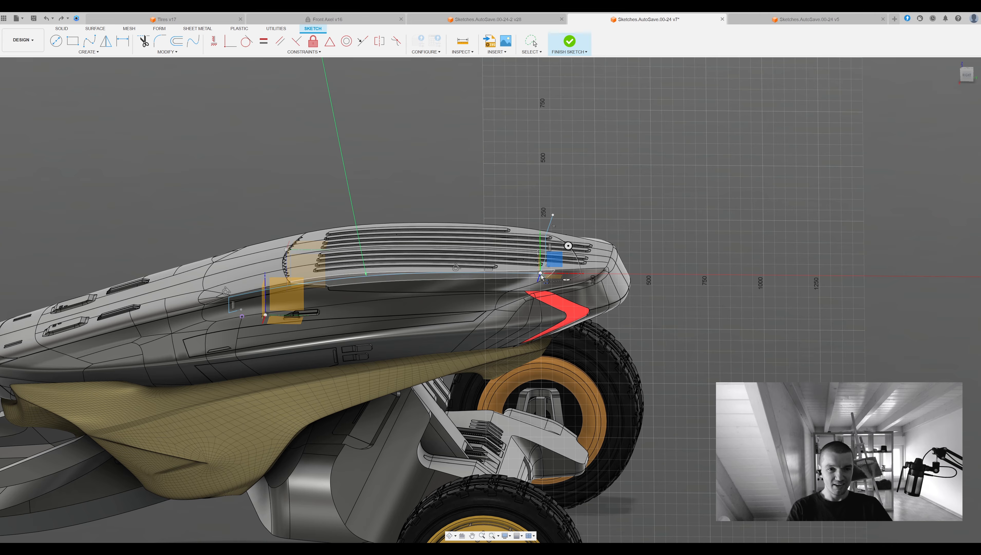
click(961, 84)
shift+middle_drag(535, 296, 523, 269)
click(965, 75)
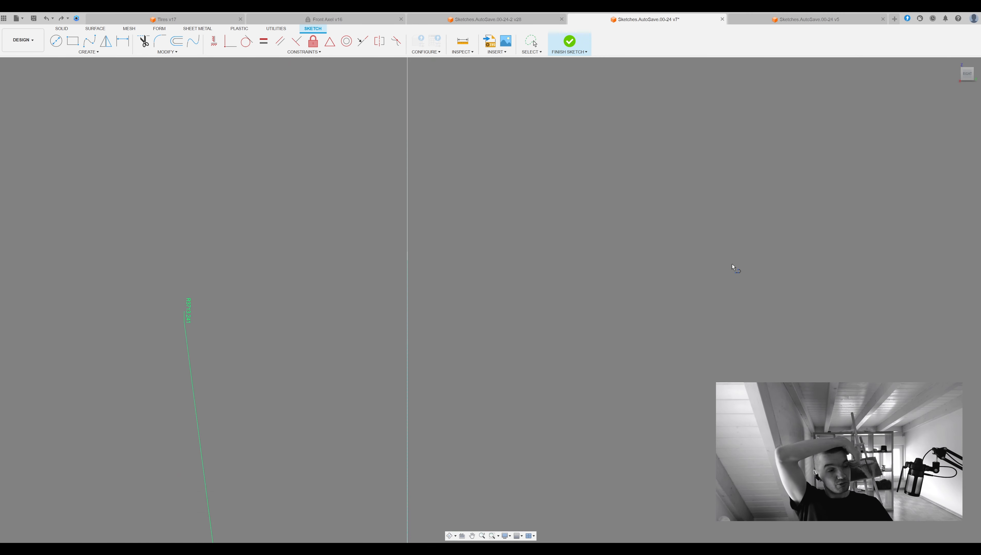
scroll(480, 319, up, 2)
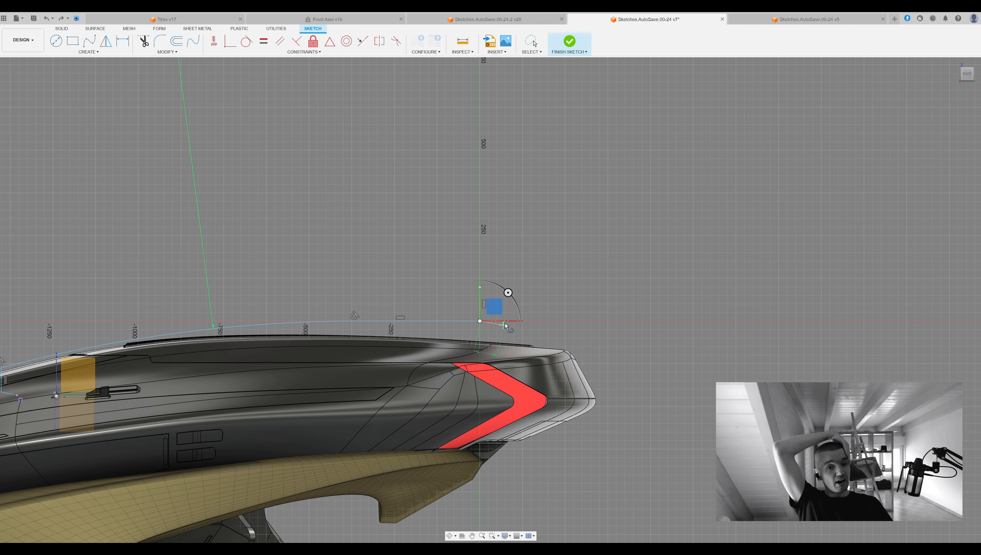
drag(525, 352, 527, 354)
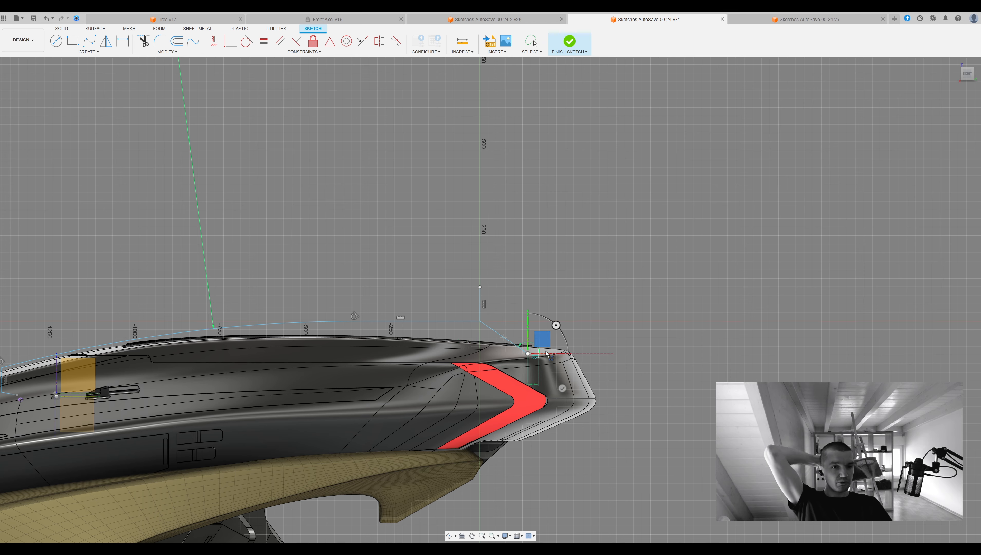
Try to continue the chain with a short crosswise segment from the lower end of the tail line.
shift+middle_drag(540, 343, 533, 340)
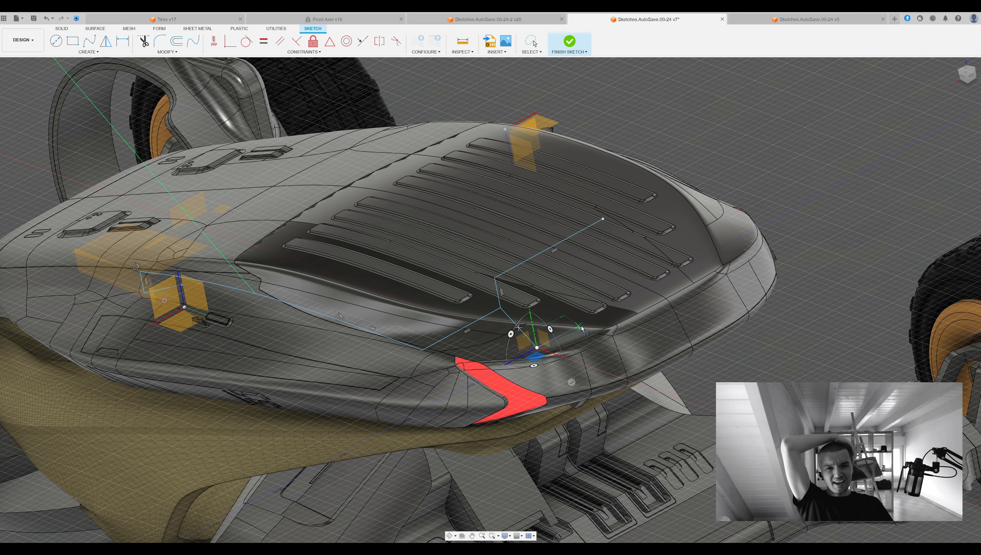
shift+middle_drag(564, 336, 559, 373)
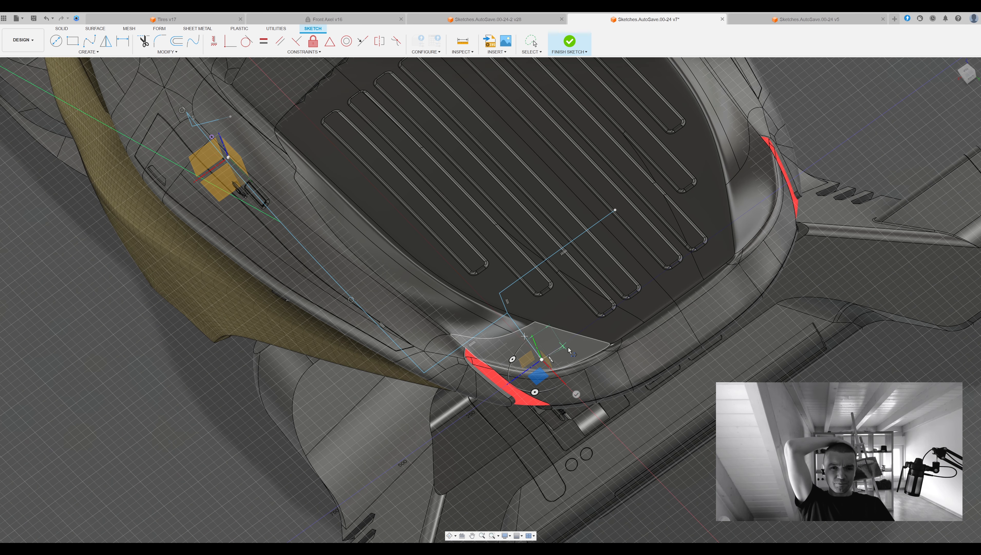
shift+middle_drag(569, 350, 526, 372)
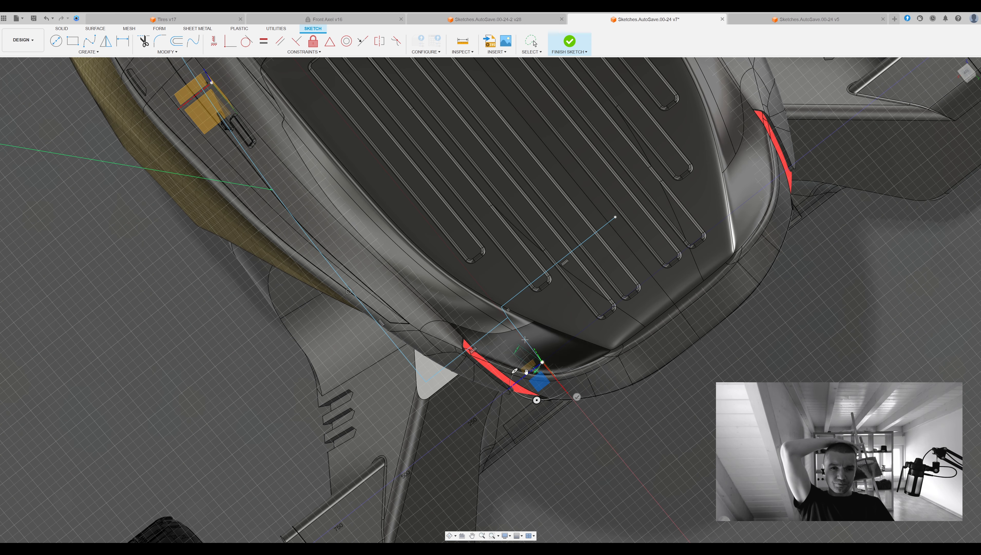
drag(501, 390, 545, 367)
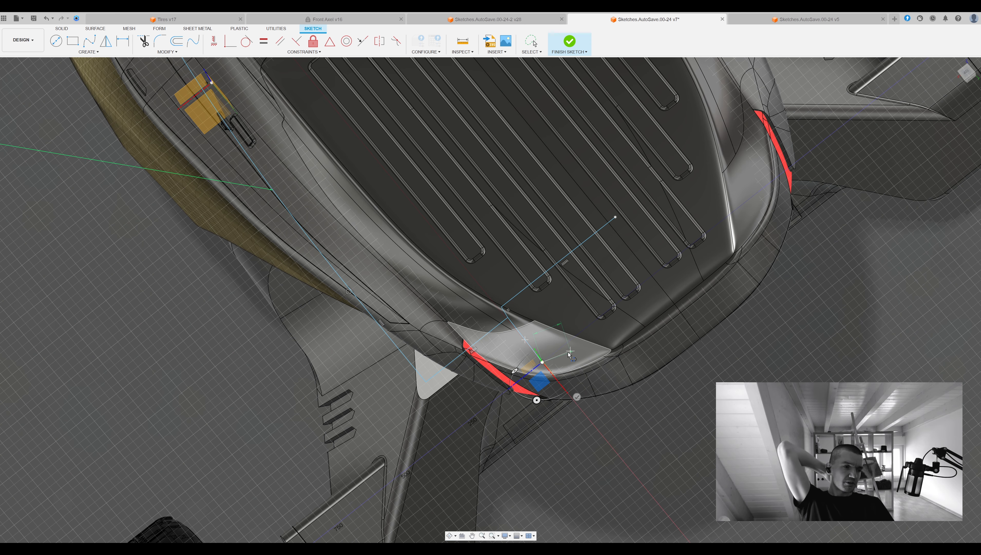
mouse_move(568, 352)
shift+middle_down()
mouse_move(558, 350)
mouse_move(548, 378)
shift+middle_up()
drag(542, 364, 530, 396)
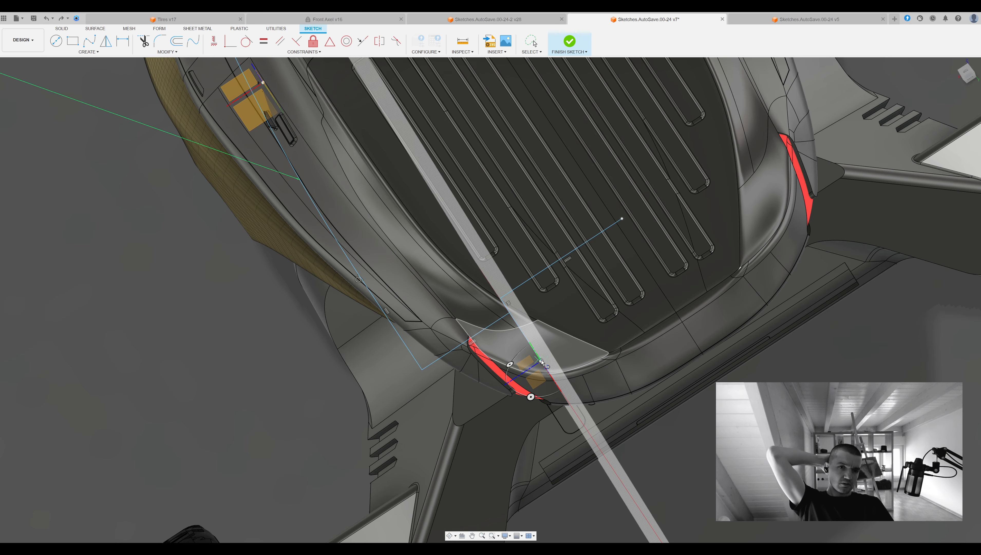
shift+middle_drag(531, 396, 540, 369)
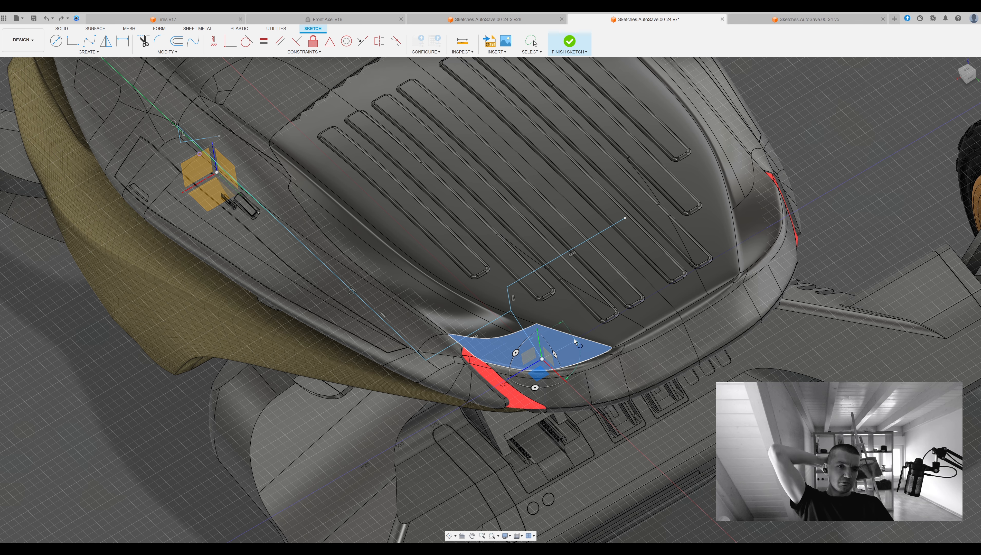
mouse_move(570, 342)
shift+middle_down()
mouse_move(677, 311)
mouse_move(649, 231)
mouse_move(671, 261)
mouse_move(606, 252)
mouse_move(668, 269)
mouse_move(622, 342)
shift+middle_up()
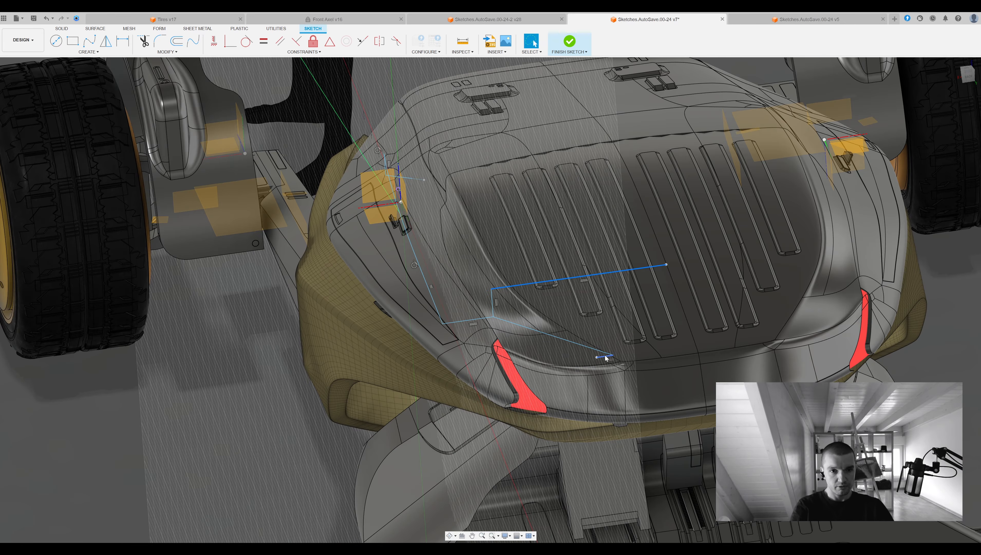
key(Escape)
Sketch a crosswise line on the horizontal plane from the tail line's lower end toward the vehicle's centre.
key(l)
click(613, 354)
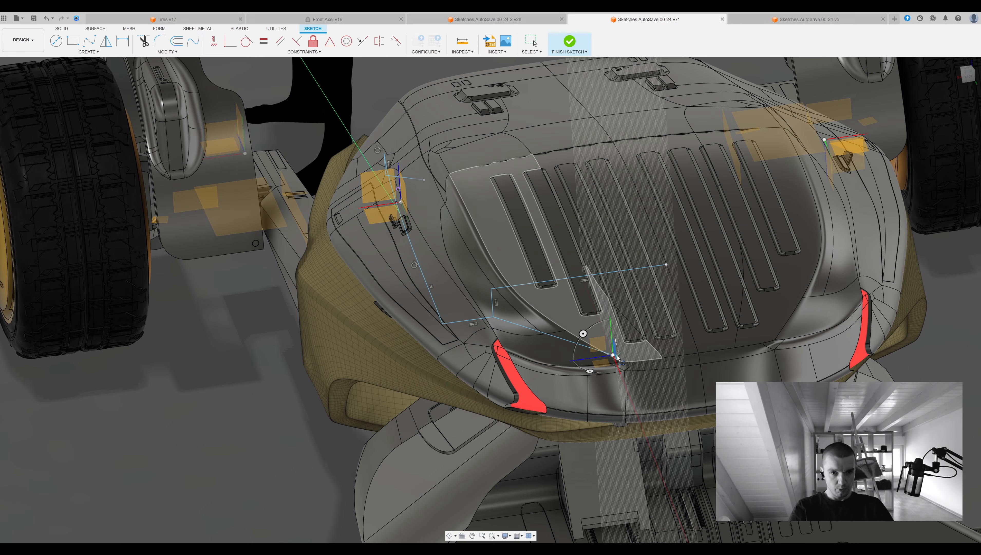
click(601, 364)
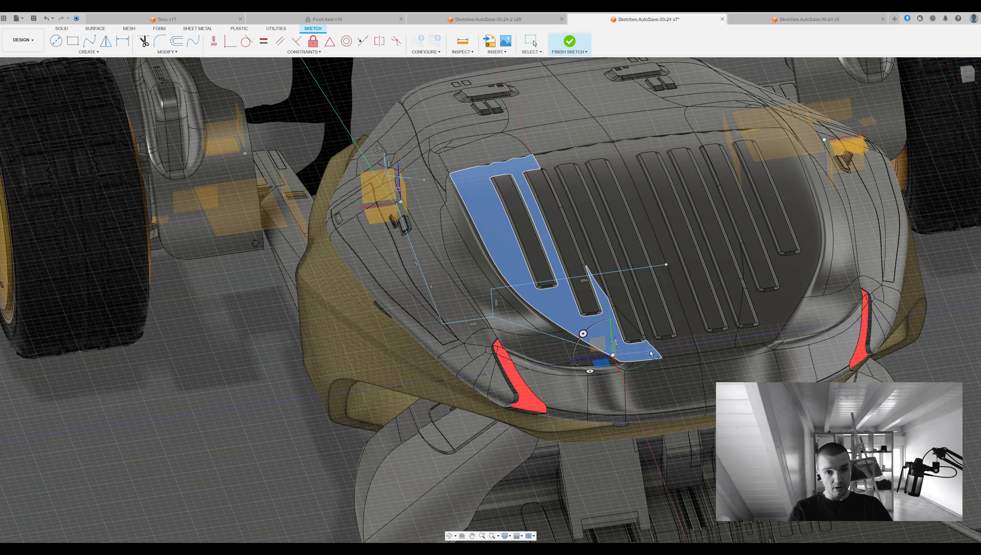
shift+middle_drag(693, 347, 853, 374)
Round the chain's corners around the tail with fillets, including radii of about 117 mm and 344 mm.
click(160, 41)
mouse_move(807, 305)
middle_down()
mouse_move(711, 271)
mouse_move(717, 291)
middle_up()
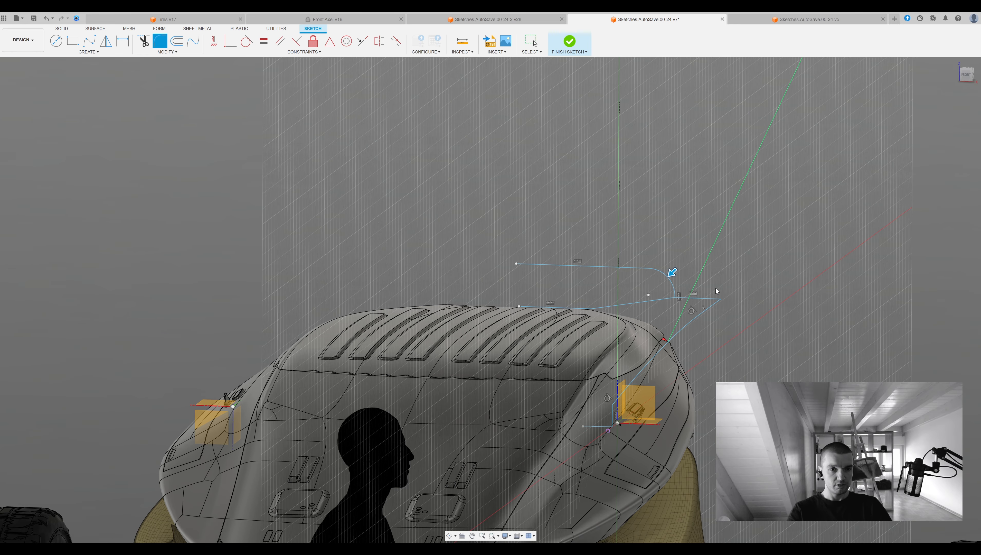
key(Return)
mouse_move(606, 251)
middle_down()
mouse_move(444, 217)
mouse_move(605, 211)
mouse_move(556, 241)
mouse_move(628, 183)
mouse_move(653, 233)
mouse_move(515, 235)
mouse_move(377, 209)
mouse_move(381, 233)
middle_up()
scroll(443, 216, up, 3)
key(Escape)
scroll(384, 231, up, 3)
drag(384, 231, 387, 226)
mouse_move(484, 227)
middle_down()
mouse_move(505, 247)
mouse_move(622, 241)
mouse_move(668, 152)
mouse_move(648, 249)
middle_up()
key(m)
scroll(623, 240, down, 1)
scroll(641, 245, down, 2)
Extend the chain over the tail's rear edge with a downward sloping segment and a short crosswise segment toward the centre.
click(570, 287)
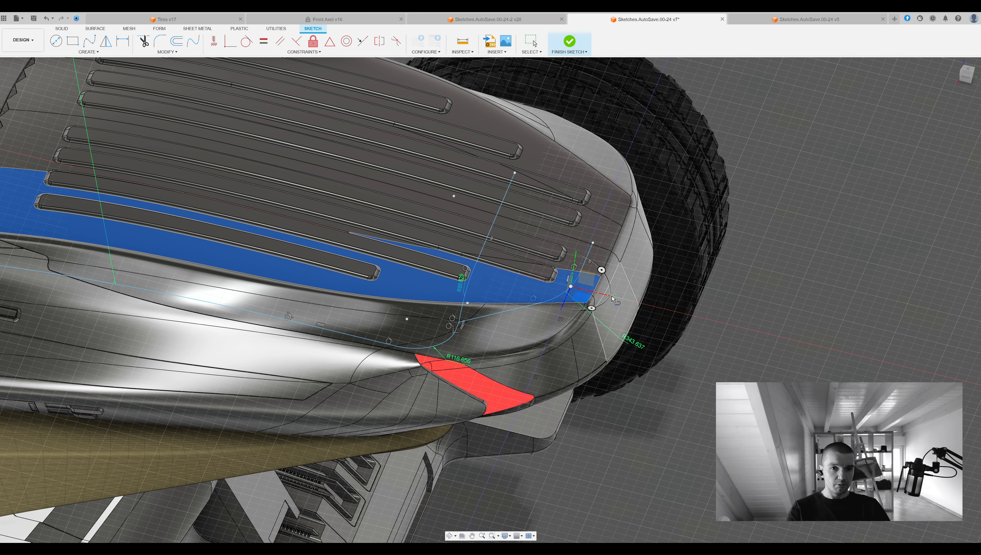
drag(636, 302, 631, 309)
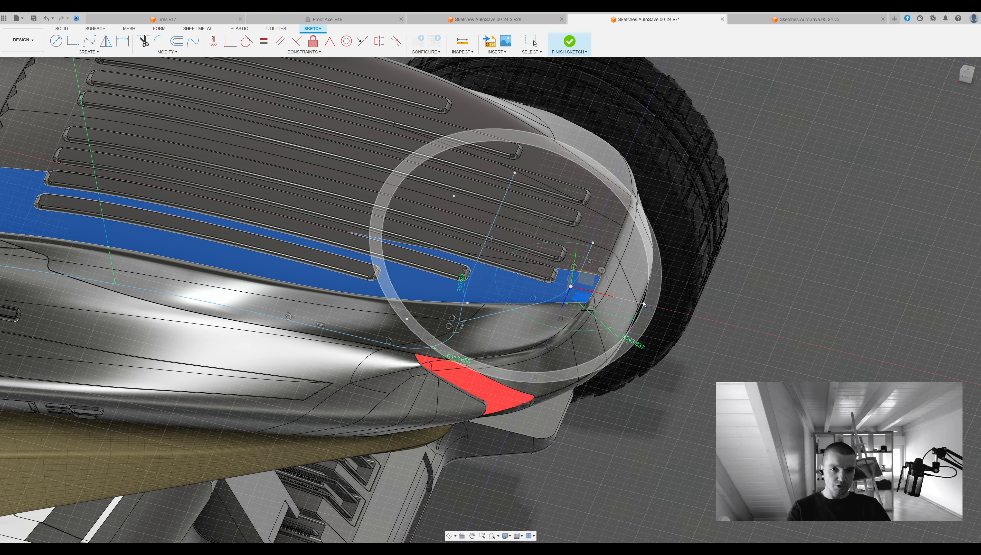
shift+middle_drag(622, 311, 668, 239)
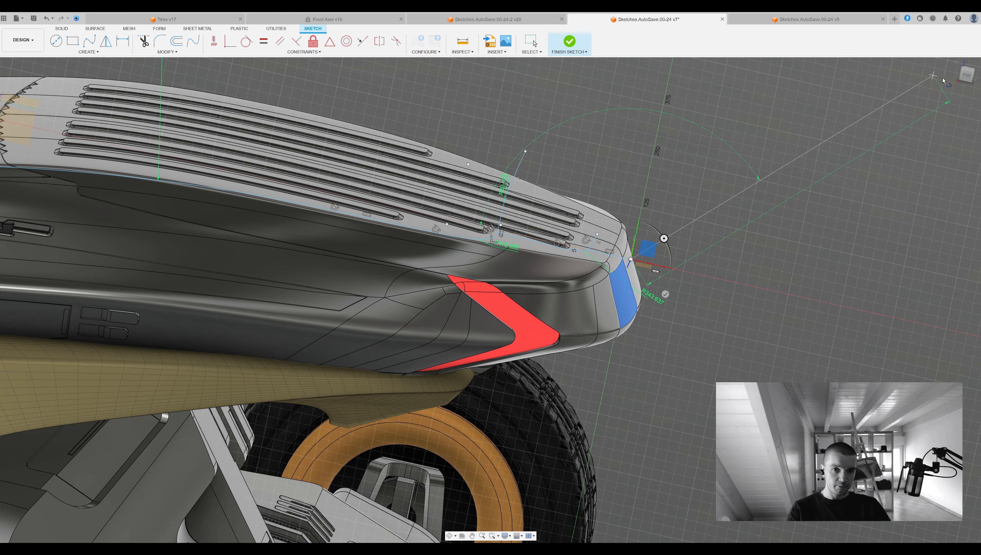
click(967, 74)
shift+middle_drag(619, 344, 625, 372)
shift+middle_drag(700, 383, 734, 341)
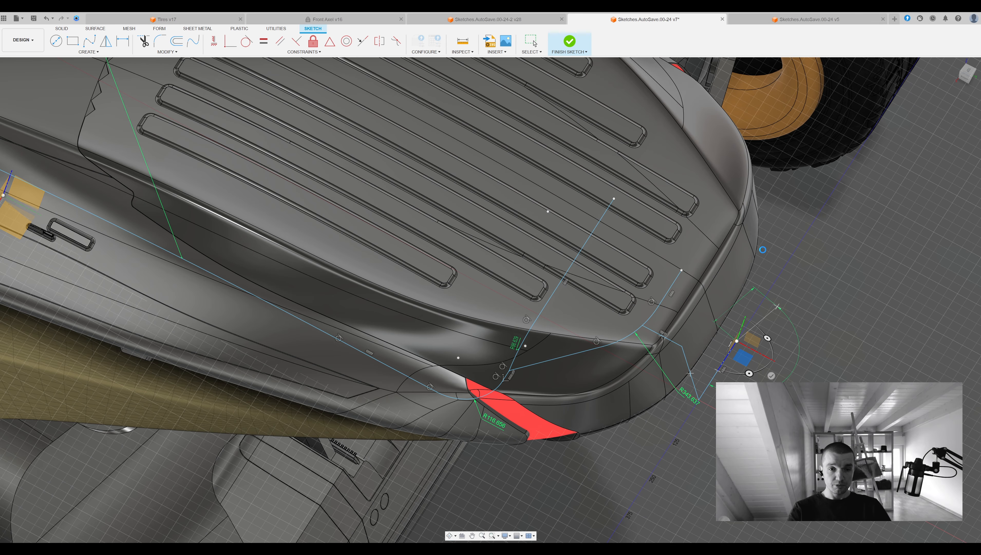
Fillet the corner where the new segments bend over the tail's rear edge.
click(533, 42)
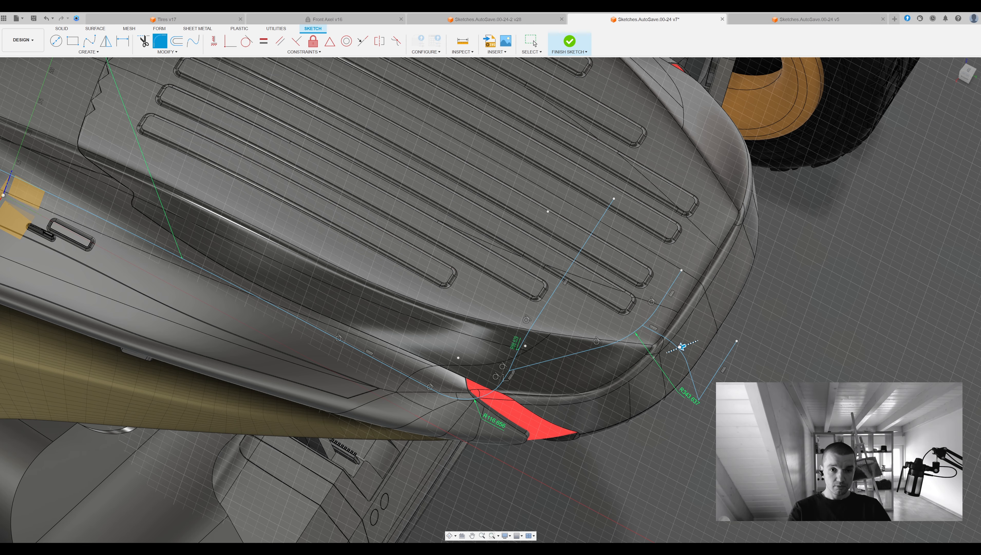
shift+middle_drag(708, 404, 949, 277)
scroll(627, 400, down, 4)
mouse_move(627, 400)
shift+middle_down()
mouse_move(722, 315)
mouse_move(823, 407)
mouse_move(458, 334)
mouse_move(803, 286)
mouse_move(677, 229)
shift+middle_up()
Sketch a connected line from the lengthwise segment outward, straight down the vehicle's side and sloping toward the lower tail.
double_click(610, 198)
shift+middle_drag(656, 238, 538, 222)
mouse_move(652, 265)
shift+middle_down()
mouse_move(661, 293)
mouse_move(669, 252)
mouse_move(606, 218)
mouse_move(709, 218)
shift+middle_up()
click(967, 73)
click(966, 73)
middle_drag(779, 247, 672, 224)
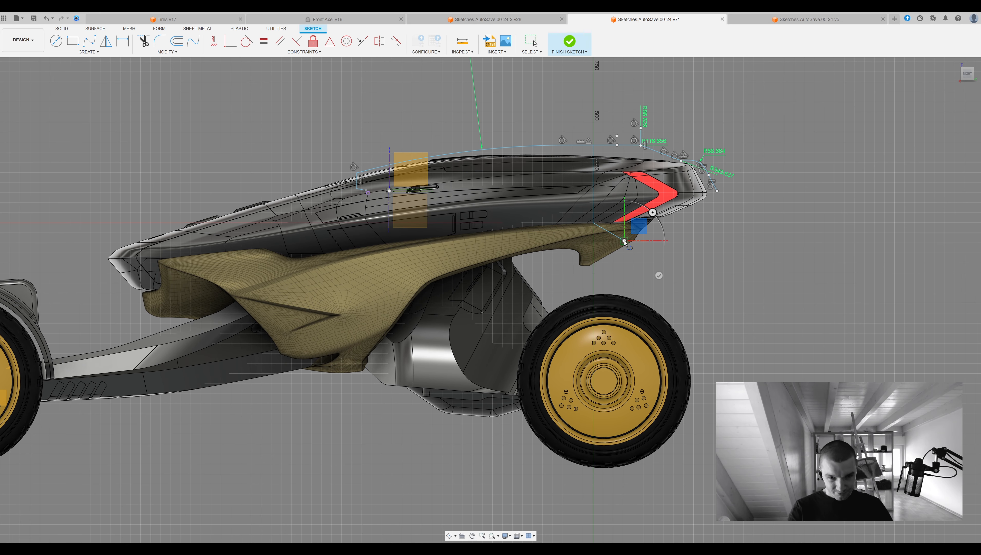
Continue the side chain with a crosswise line from its lower end to the vehicle's centre.
middle_drag(747, 215, 613, 247)
scroll(613, 247, down, 1)
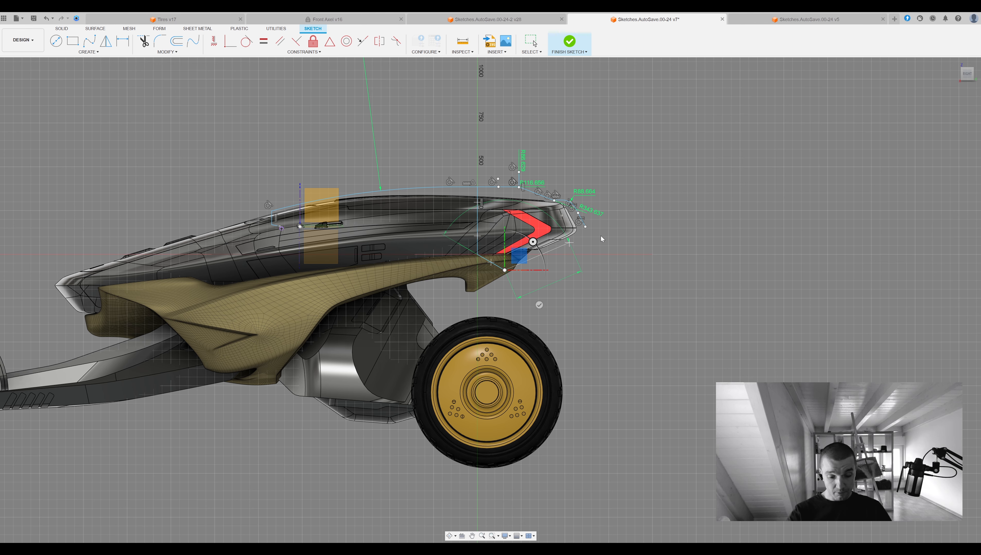
middle_drag(600, 236, 818, 334)
scroll(830, 346, down, 3)
scroll(870, 351, down, 1)
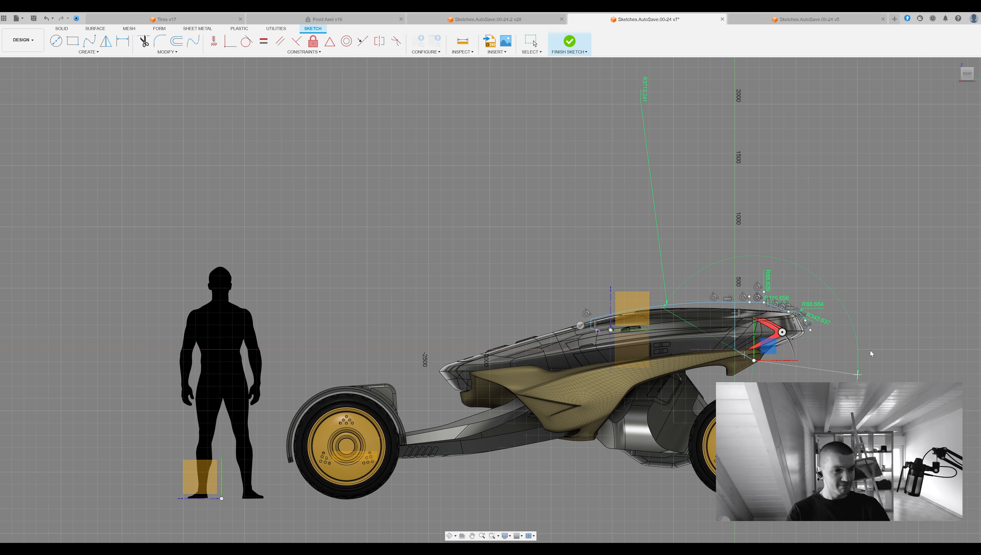
middle_drag(852, 369, 646, 390)
scroll(646, 390, up, 3)
click(977, 74)
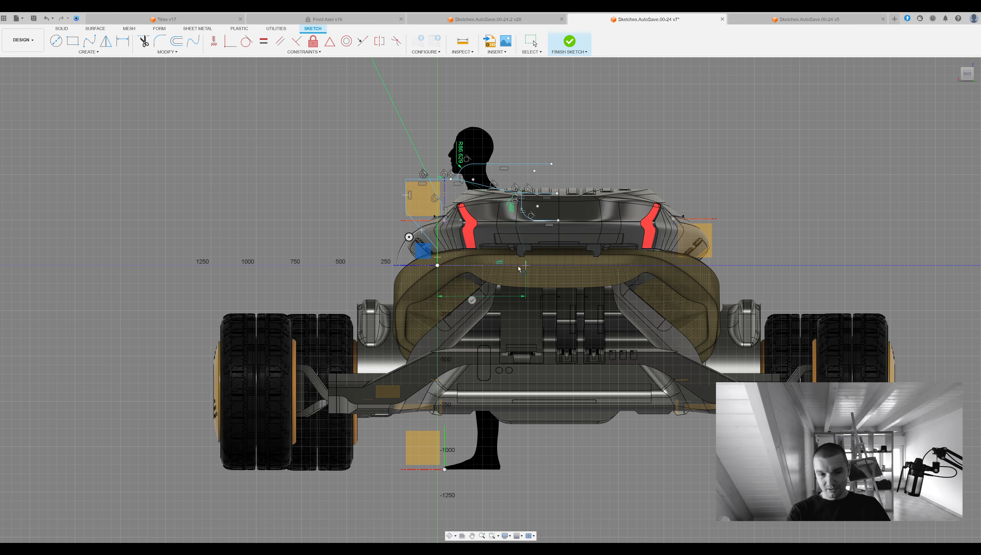
click(558, 266)
key(Escape)
Round the corners of the side chain with fillets, using a radius of about 50 mm below the vertical segment.
shift+middle_drag(576, 145, 684, 175)
click(162, 44)
mouse_move(602, 297)
shift+middle_down()
mouse_move(543, 284)
mouse_move(522, 321)
shift+middle_up()
key(Return)
shift+middle_drag(522, 321, 707, 253)
click(159, 46)
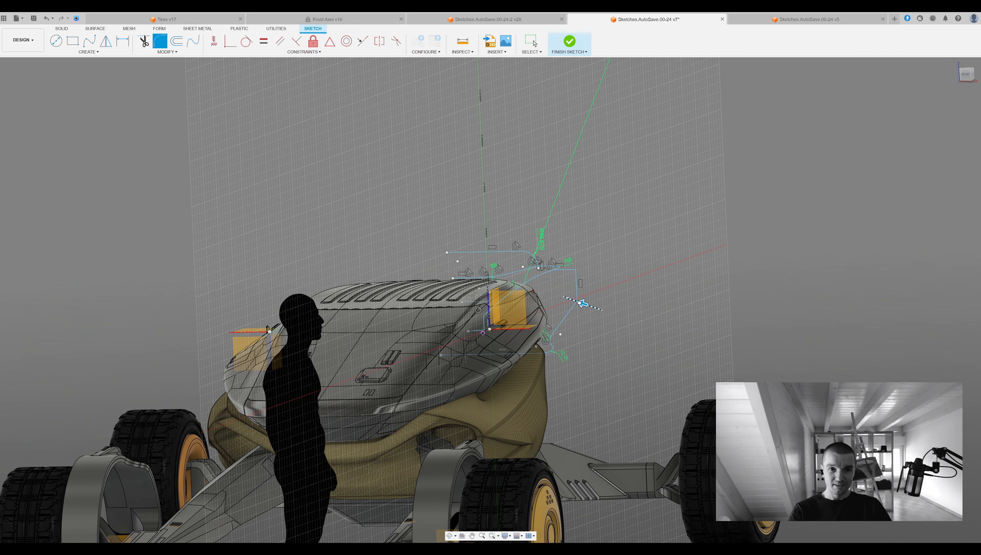
mouse_move(600, 221)
shift+middle_down()
mouse_move(538, 266)
mouse_move(636, 238)
shift+middle_up()
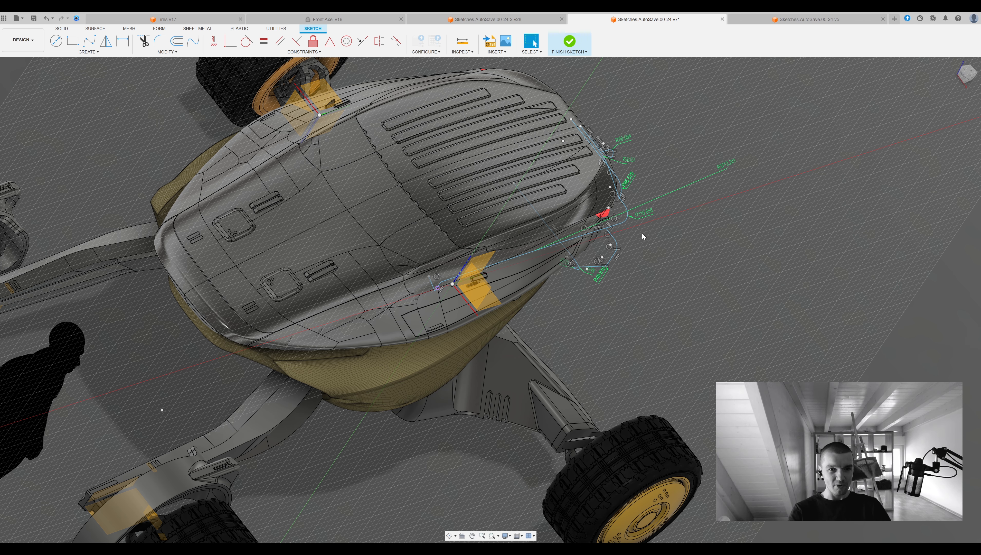
Shift the vertical segment of the side chain crosswise with the Move tool.
scroll(641, 232, down, 4)
scroll(634, 227, up, 5)
mouse_move(634, 227)
shift+middle_down()
mouse_move(574, 243)
mouse_move(493, 206)
mouse_move(554, 272)
mouse_move(640, 226)
mouse_move(526, 195)
mouse_move(460, 128)
shift+middle_up()
middle_drag(460, 128, 377, 263)
middle_drag(483, 171, 460, 199)
drag(470, 202, 467, 203)
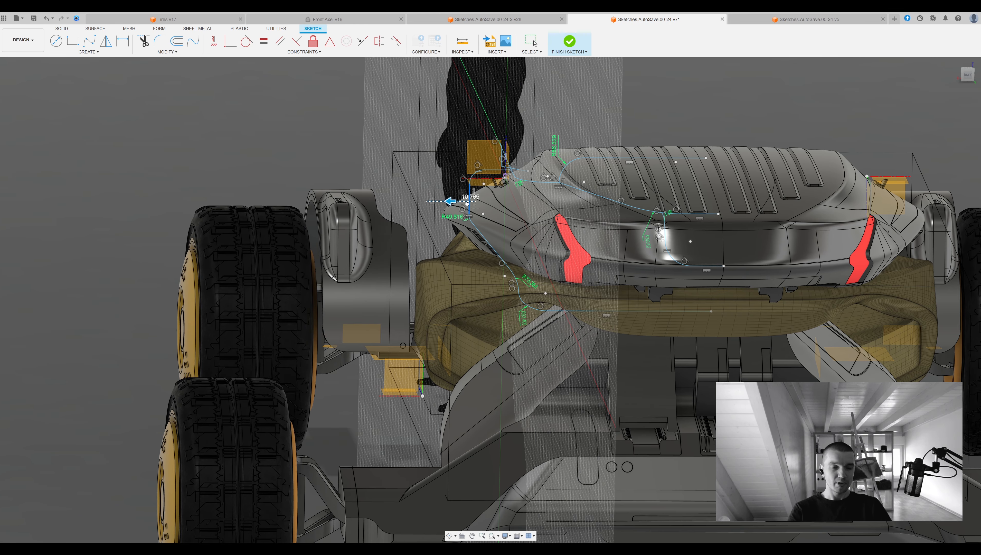
shift+middle_drag(468, 202, 734, 218)
scroll(595, 249, down, 3)
Fillet the two corners at the chain's front end with radii of about 42 mm and 13 mm and finish the sketch.
click(160, 41)
scroll(525, 244, up, 4)
shift+middle_drag(532, 258, 575, 256)
click(532, 259)
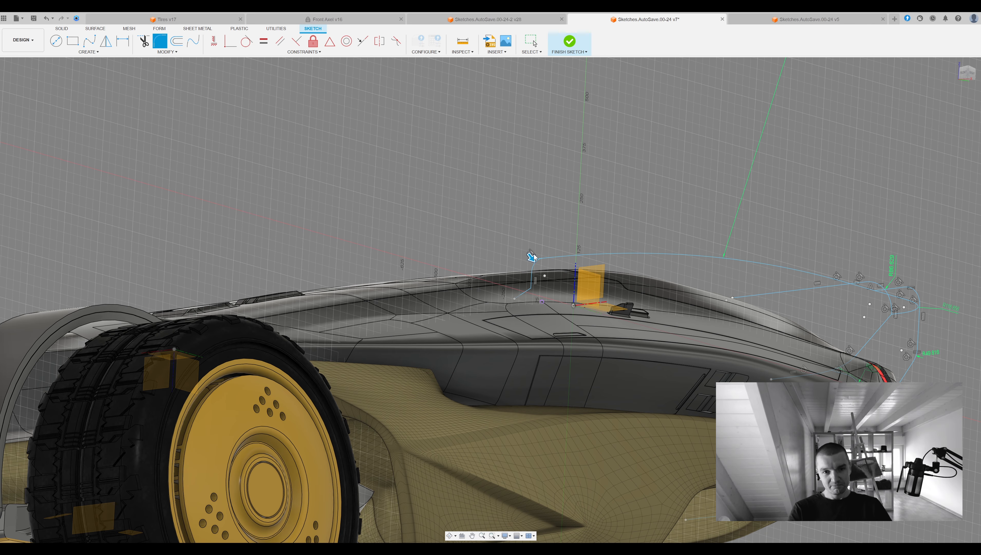
key(Return)
scroll(532, 259, up, 3)
drag(507, 266, 496, 267)
mouse_move(496, 267)
mouse_down()
mouse_move(513, 266)
mouse_move(495, 266)
mouse_up()
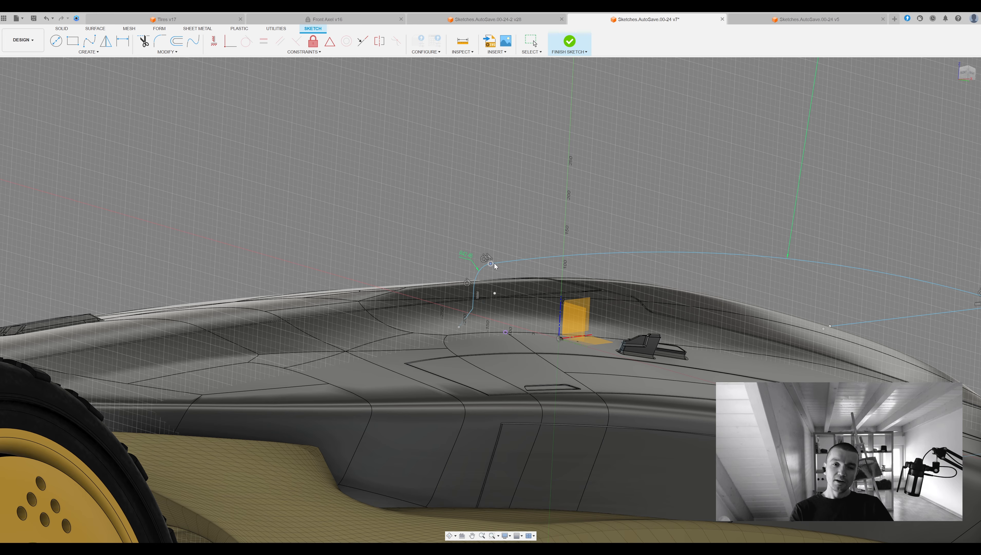
scroll(519, 257, up, 3)
middle_drag(519, 257, 525, 224)
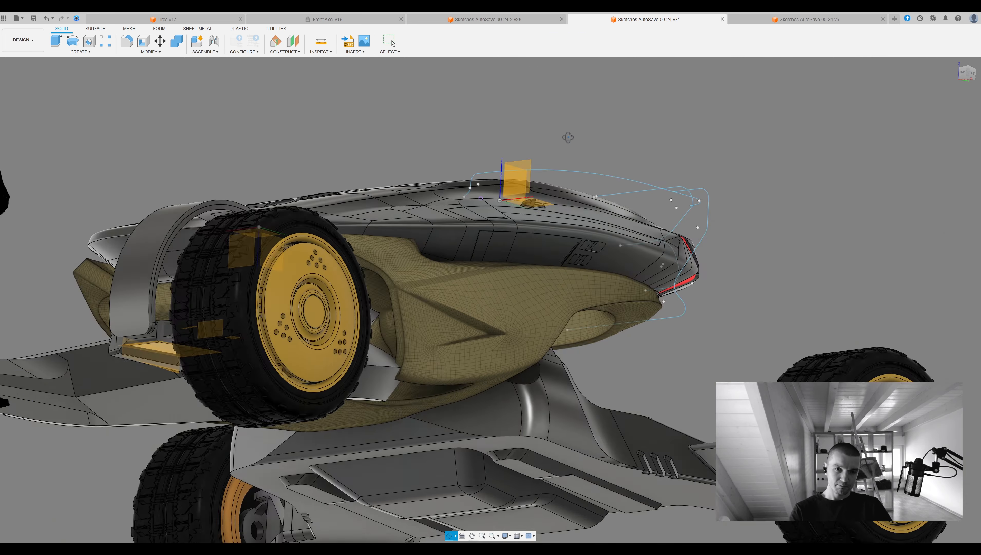
mouse_move(486, 155)
shift+middle_down()
mouse_move(558, 156)
mouse_move(660, 202)
shift+middle_up()
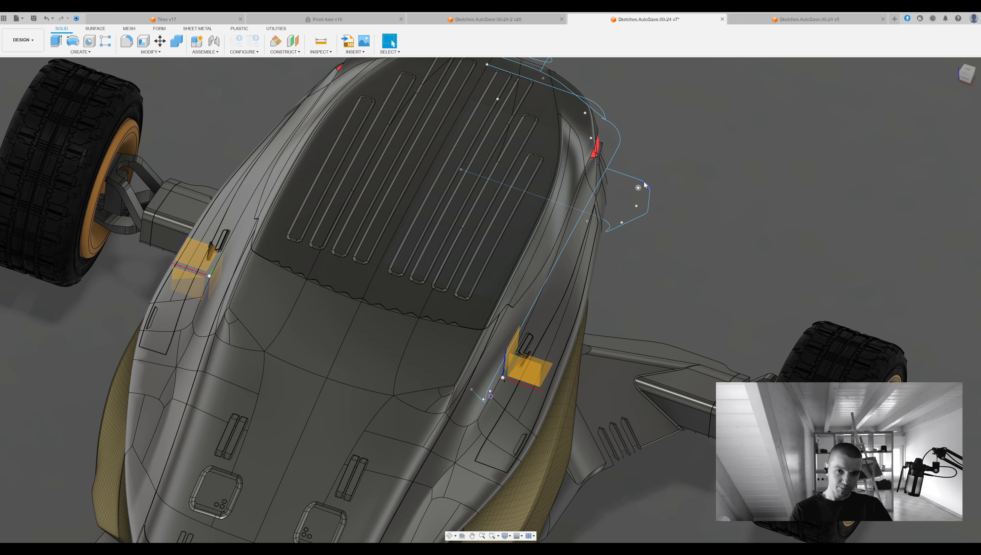
double_click(651, 182)
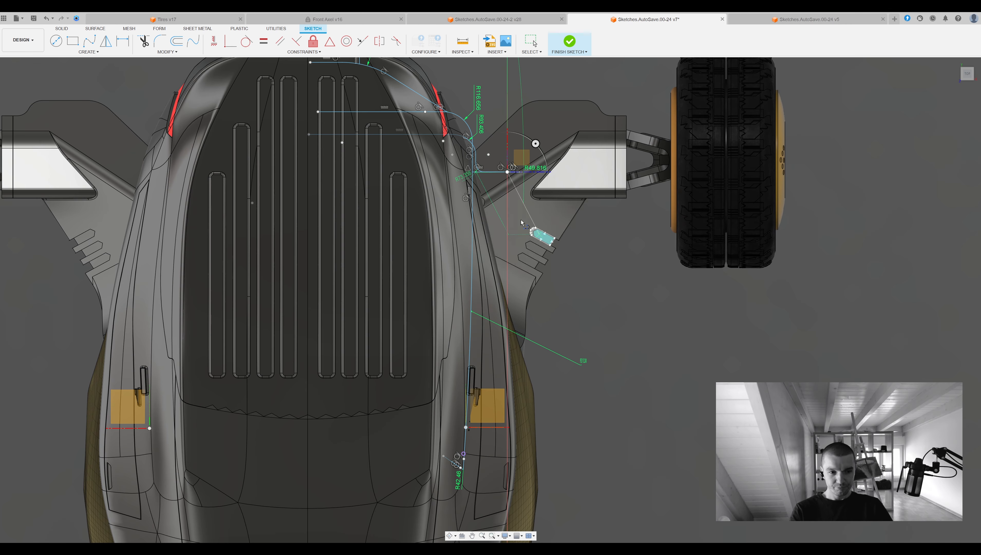
click(518, 254)
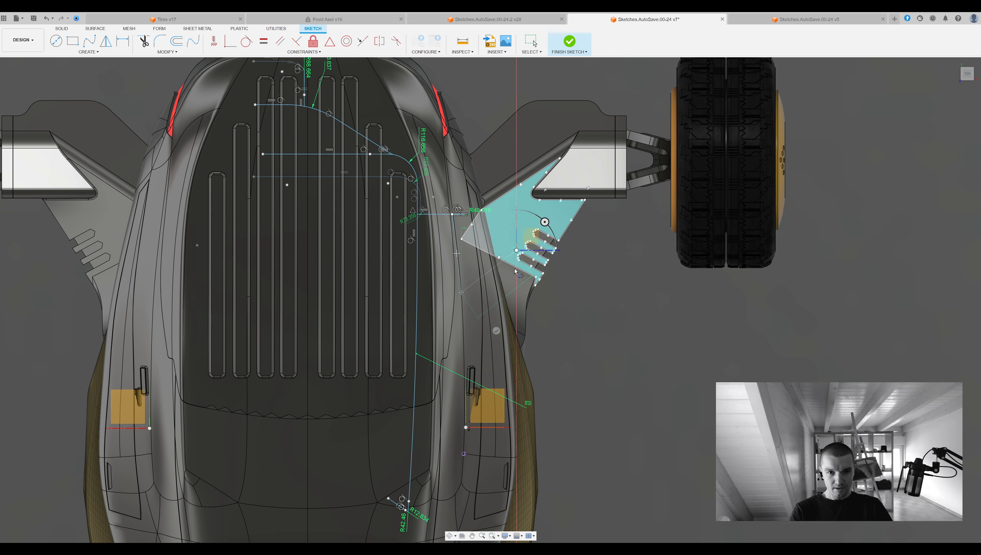
middle_drag(558, 332, 598, 351)
key(Escape)
key(ctrl+z)
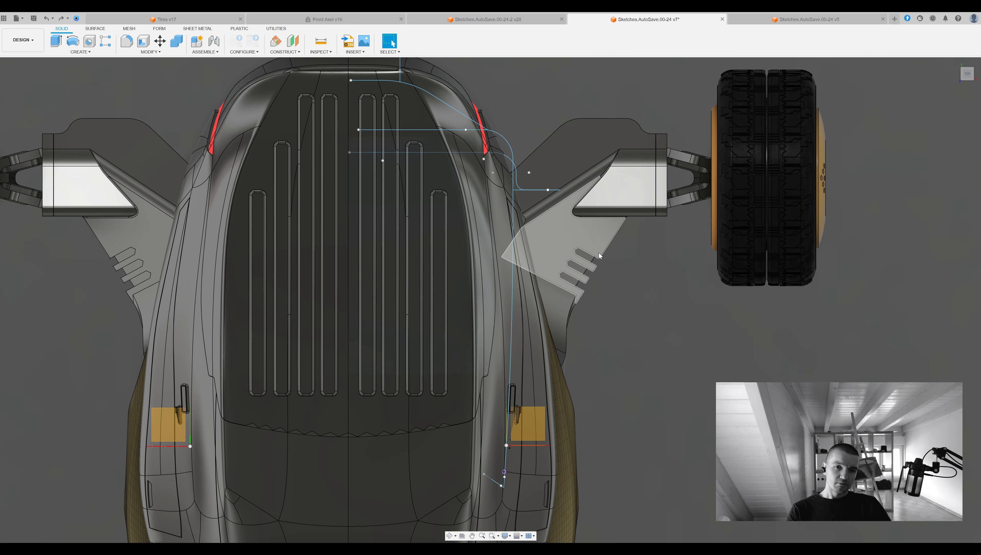
key(ctrl+z)
mouse_move(584, 241)
shift+middle_down()
mouse_move(586, 199)
mouse_move(538, 141)
shift+middle_up()
click(539, 141)
mouse_move(580, 212)
shift+middle_down()
mouse_move(587, 249)
mouse_move(588, 235)
shift+middle_up()
drag(555, 188, 585, 291)
key(Escape)
shift+middle_drag(584, 291, 579, 221)
scroll(526, 153, up, 3)
click(527, 155)
key(m)
key(Escape)
Try to sketch a straight lengthwise line toward the front from the short crosswise segment at the vehicle's side.
click(513, 154)
click(522, 154)
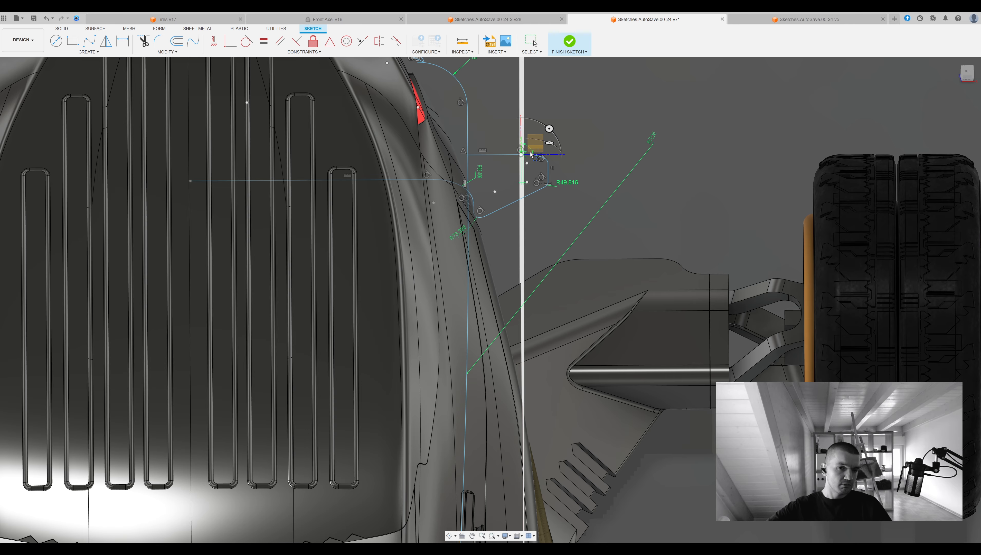
shift+middle_drag(538, 136, 542, 155)
click(537, 140)
shift+middle_drag(739, 167, 739, 174)
middle_drag(563, 240, 545, 169)
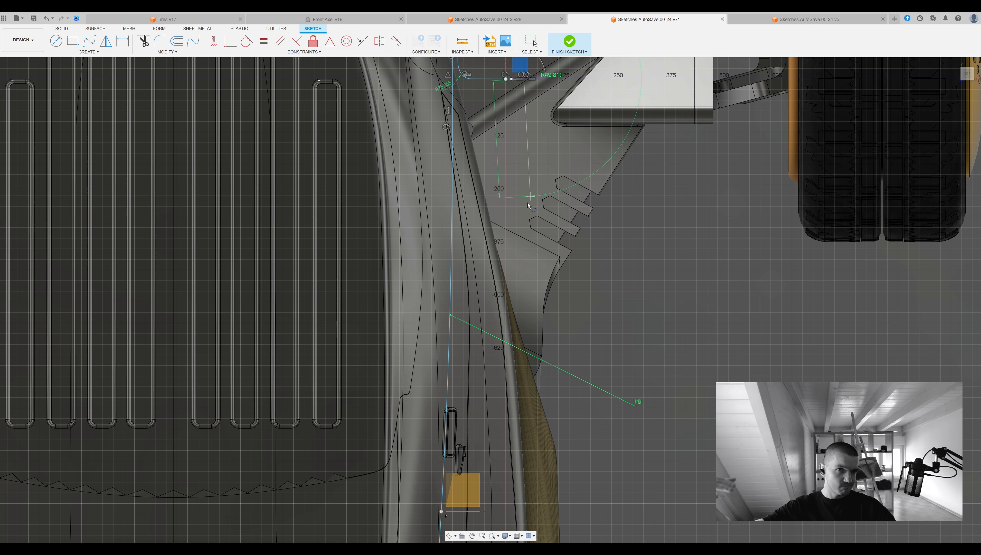
click(524, 314)
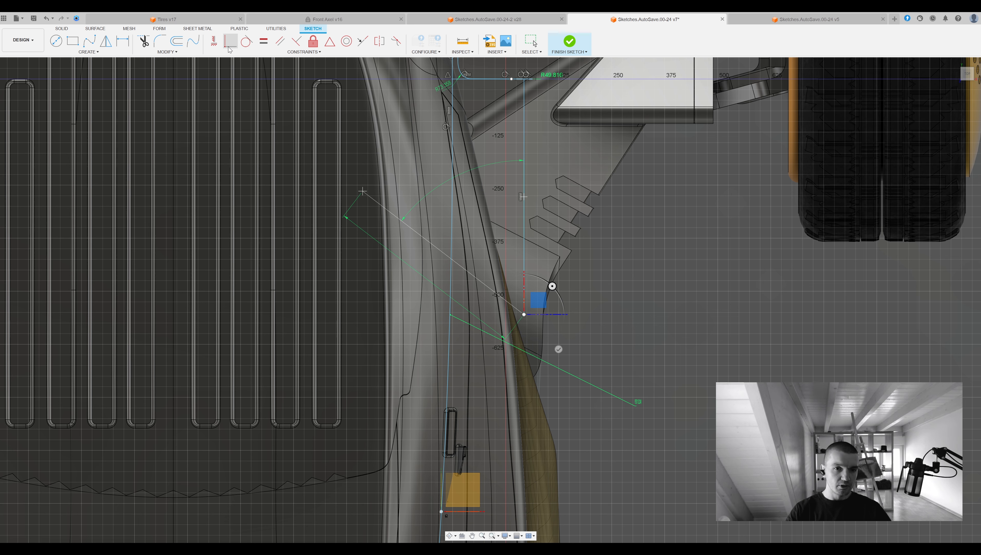
Try a horizontal/vertical constraint on the side line's front end and undo the line.
click(214, 42)
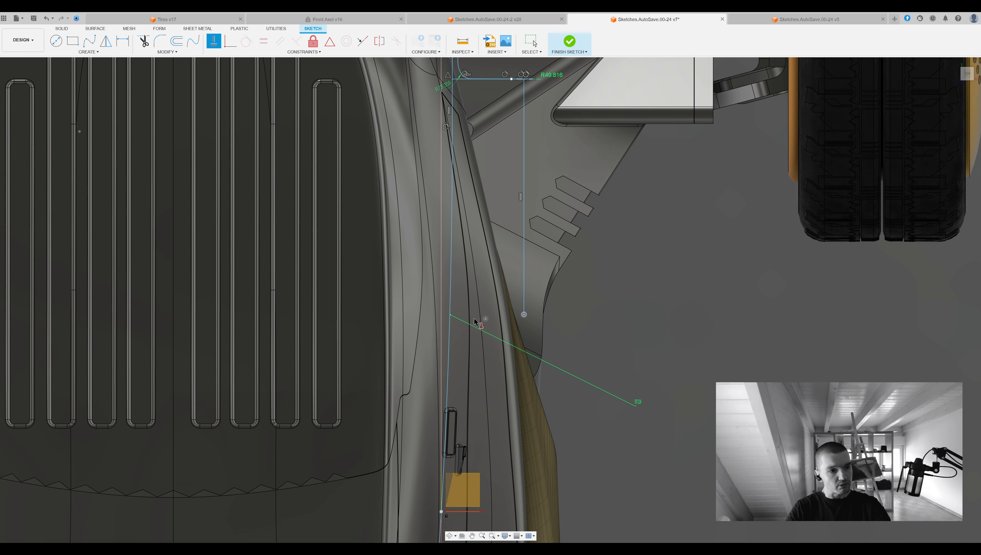
key(ctrl+z)
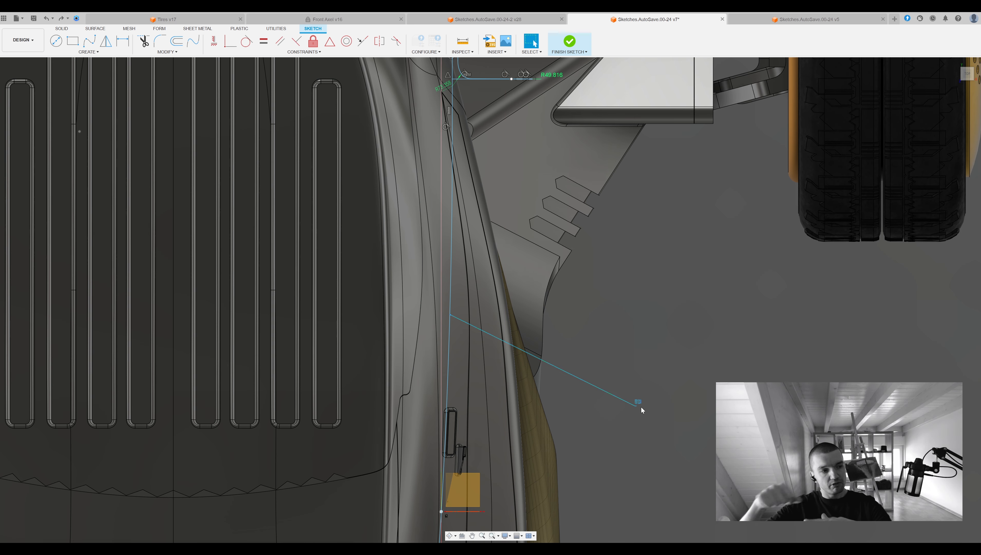
mouse_move(520, 140)
middle_down()
mouse_move(538, 197)
mouse_move(576, 248)
mouse_move(572, 269)
middle_up()
key(ctrl+z)
Sketch a lengthwise line on the horizontal plane from the side's short crosswise segment toward the front.
double_click(572, 270)
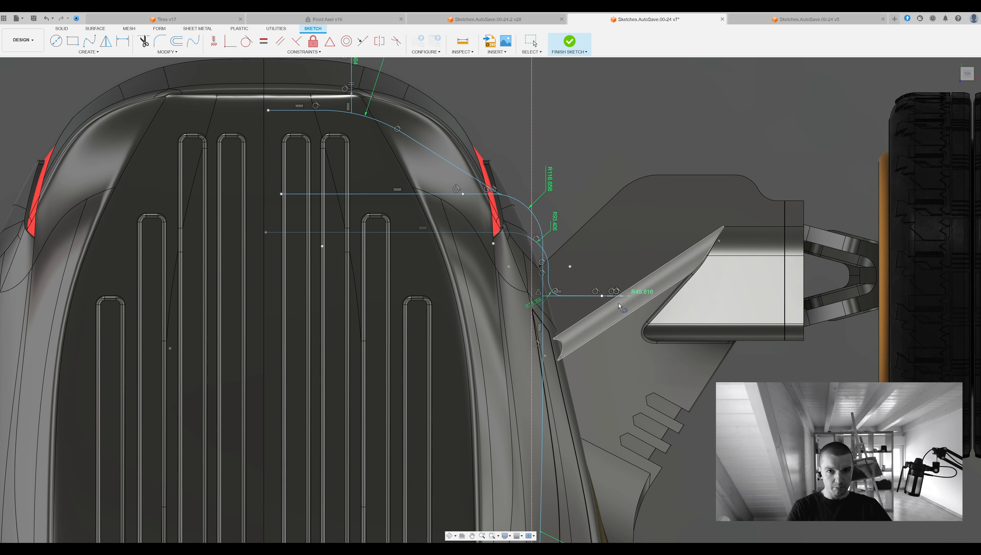
click(590, 298)
mouse_move(613, 280)
shift+middle_down()
mouse_move(579, 330)
mouse_move(551, 303)
mouse_move(544, 271)
mouse_move(631, 242)
mouse_move(630, 193)
shift+middle_up()
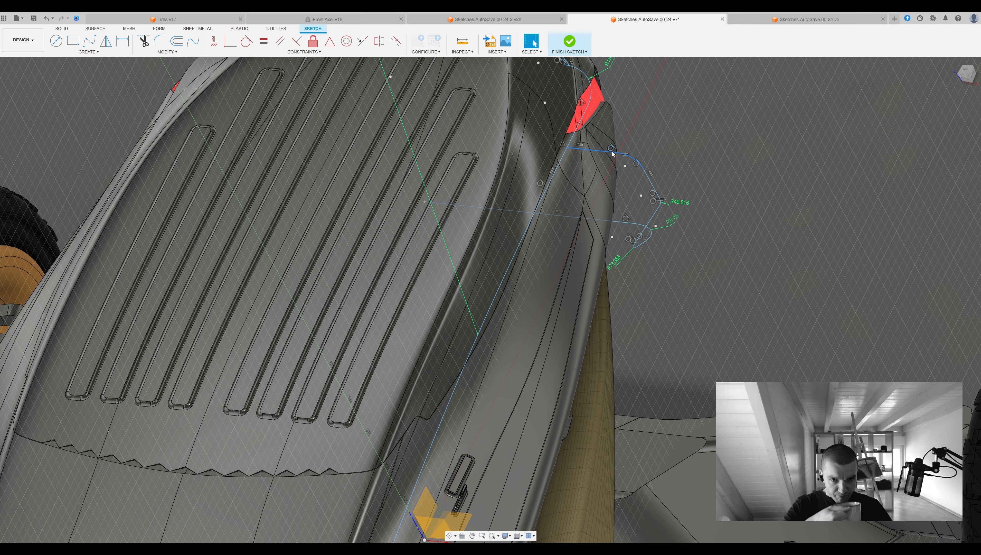
shift+middle_drag(550, 287, 574, 342)
click(966, 73)
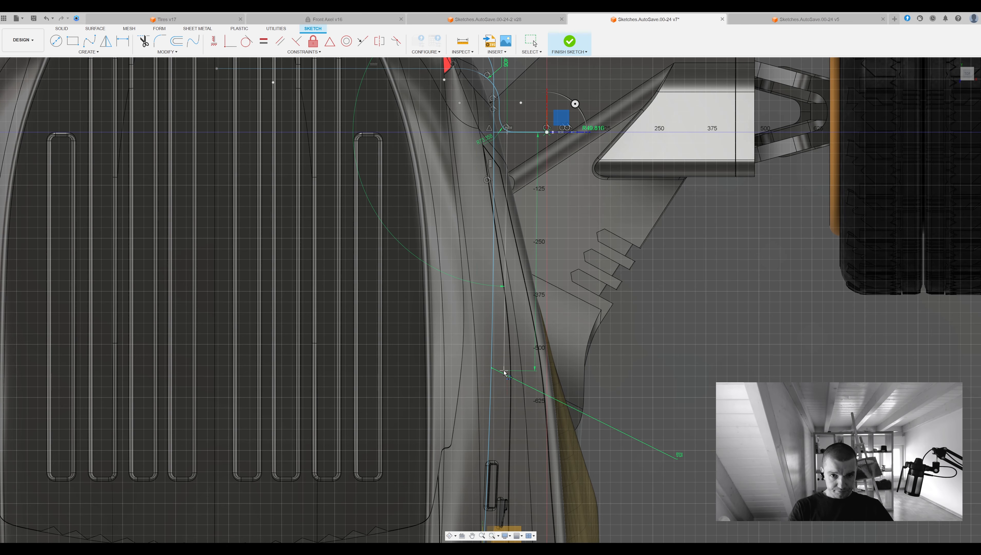
mouse_move(500, 343)
shift+middle_down()
mouse_move(462, 320)
mouse_move(542, 302)
mouse_move(530, 289)
mouse_move(573, 305)
shift+middle_up()
mouse_move(573, 305)
mouse_down()
mouse_move(541, 288)
mouse_move(572, 305)
mouse_up()
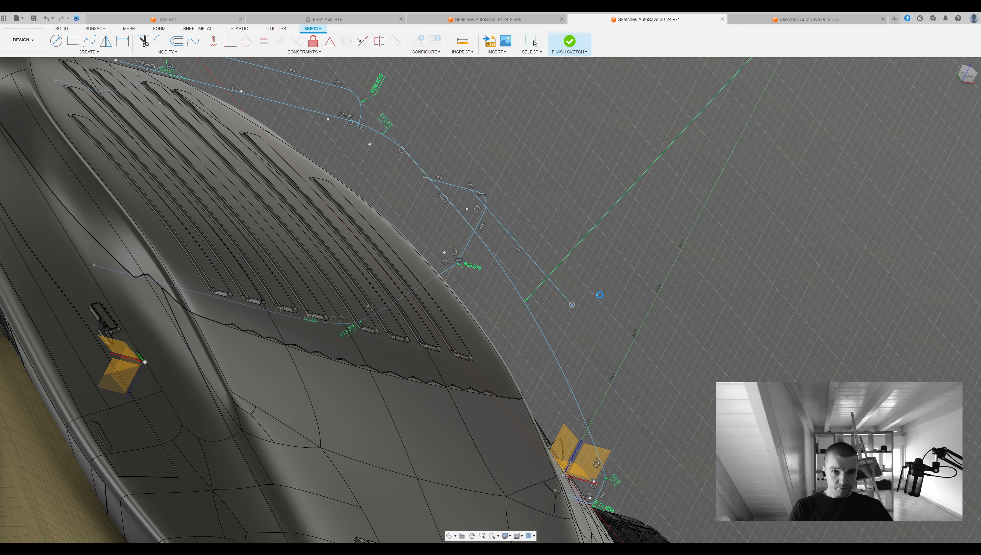
Reposition the new lengthwise side line with the Move tool so it runs along the outer side of the body.
shift+middle_drag(583, 302, 569, 302)
click(563, 291)
key(Delete)
click(530, 316)
shift+click(451, 191)
scroll(569, 302, down, 4)
shift+middle_drag(568, 301, 553, 325)
scroll(729, 281, down, 4)
key(m)
shift+middle_drag(595, 292, 539, 282)
click(836, 237)
drag(553, 293, 568, 302)
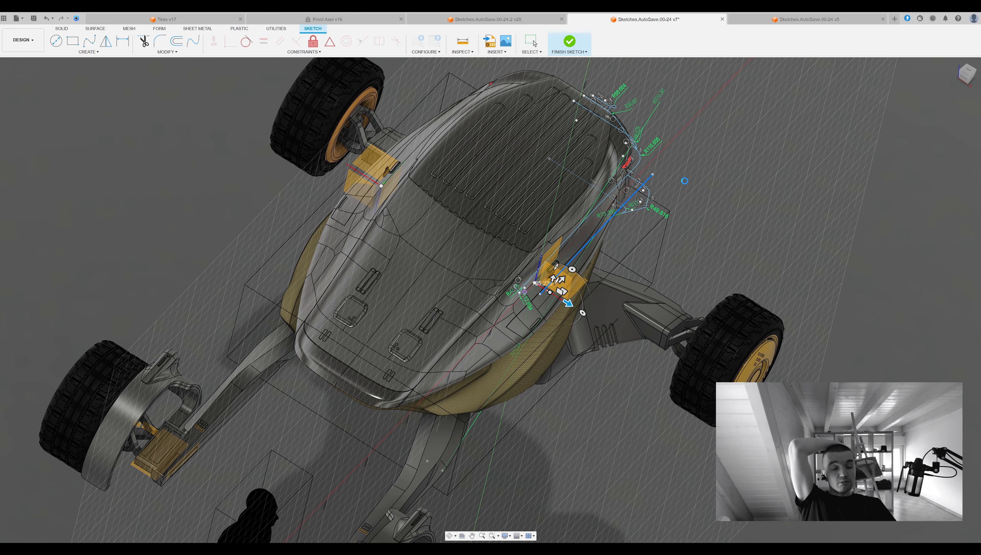
Sketch a short crosswise line from the reference point on the vehicle's side to the front end of the lengthwise side line.
scroll(660, 182, up, 5)
shift+middle_drag(636, 202, 625, 293)
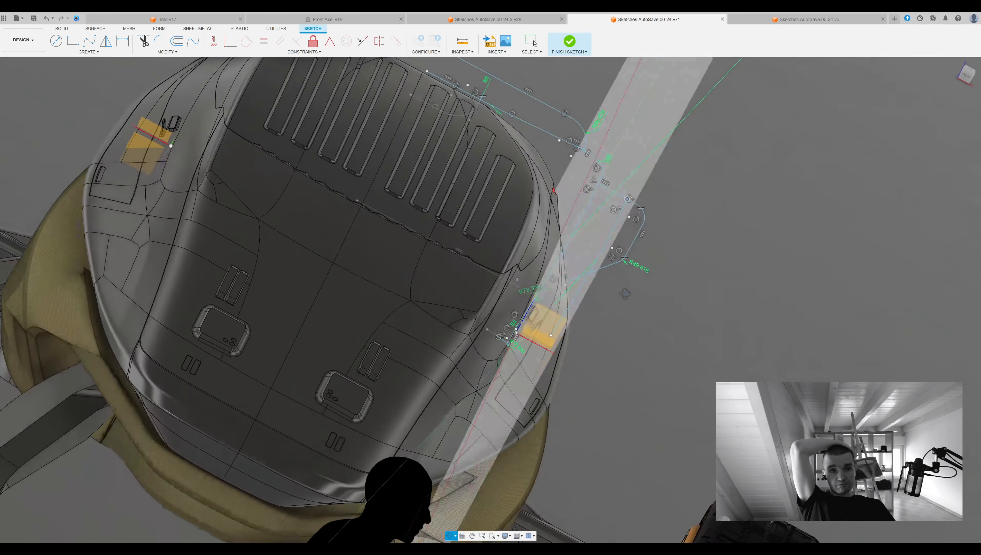
shift+drag(625, 294, 657, 291)
key(l)
mouse_move(657, 311)
shift+middle_down()
mouse_move(641, 392)
mouse_move(637, 363)
mouse_move(606, 354)
mouse_move(638, 319)
mouse_move(652, 367)
shift+middle_up()
click(640, 367)
key(Escape)
click(655, 384)
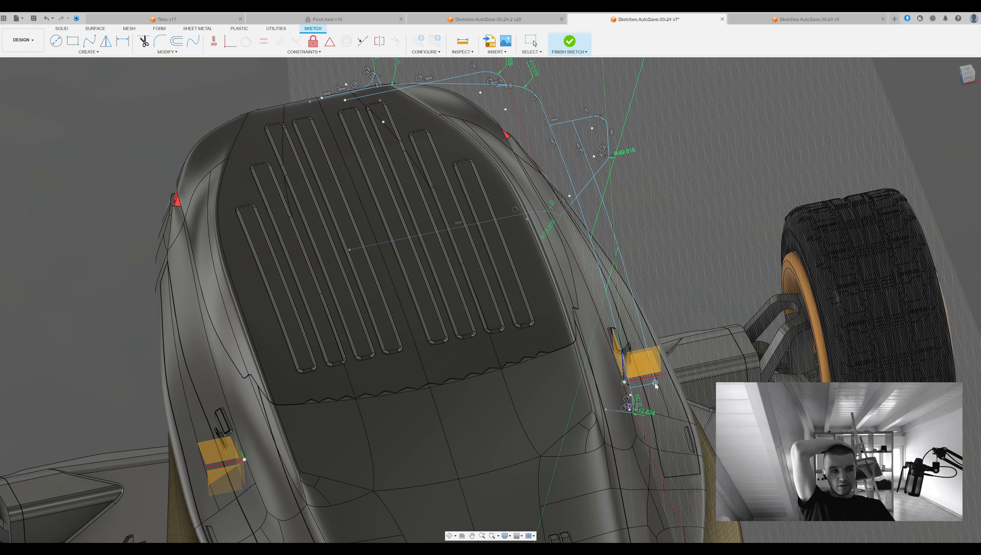
Pull the rear end of the lengthwise side line onto the short crosswise segment near the tail light.
mouse_move(652, 348)
shift+middle_down()
mouse_move(665, 366)
mouse_move(634, 383)
mouse_move(743, 317)
mouse_move(719, 324)
shift+middle_up()
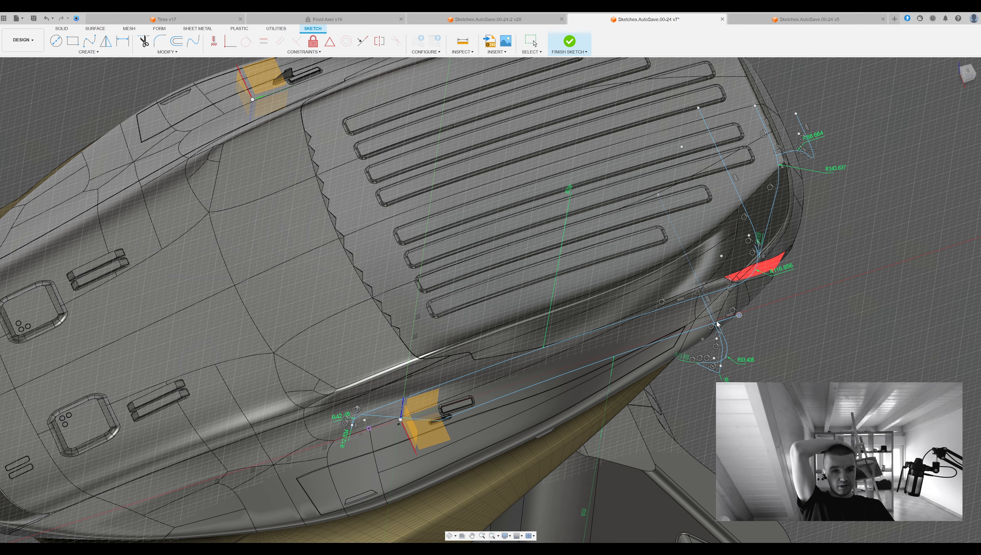
mouse_move(717, 322)
mouse_down()
mouse_move(695, 322)
mouse_move(705, 323)
mouse_up()
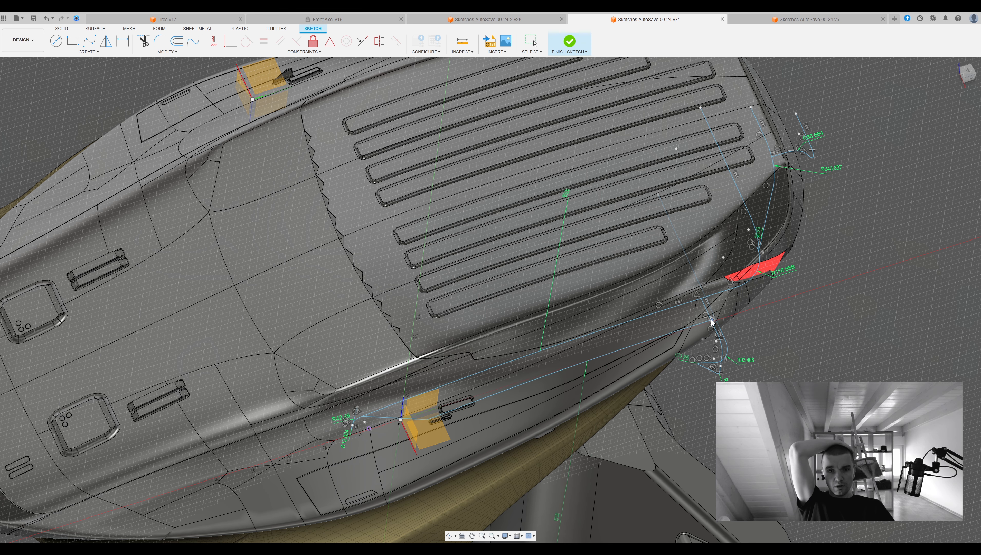
scroll(711, 320, up, 10)
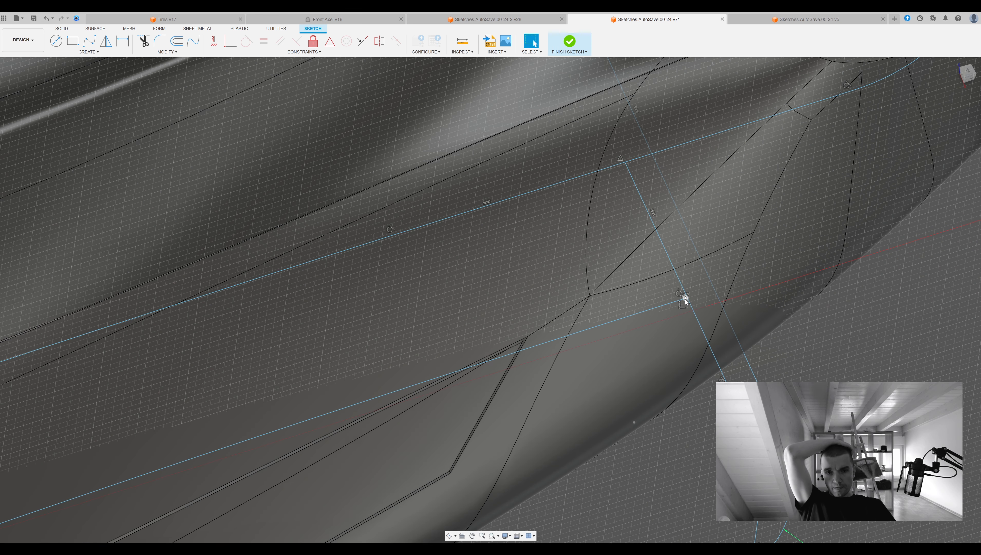
Attach the rear end of the lengthwise side line to the short crosswise segment near the tail light with a coincident constraint.
drag(689, 302, 696, 297)
click(214, 42)
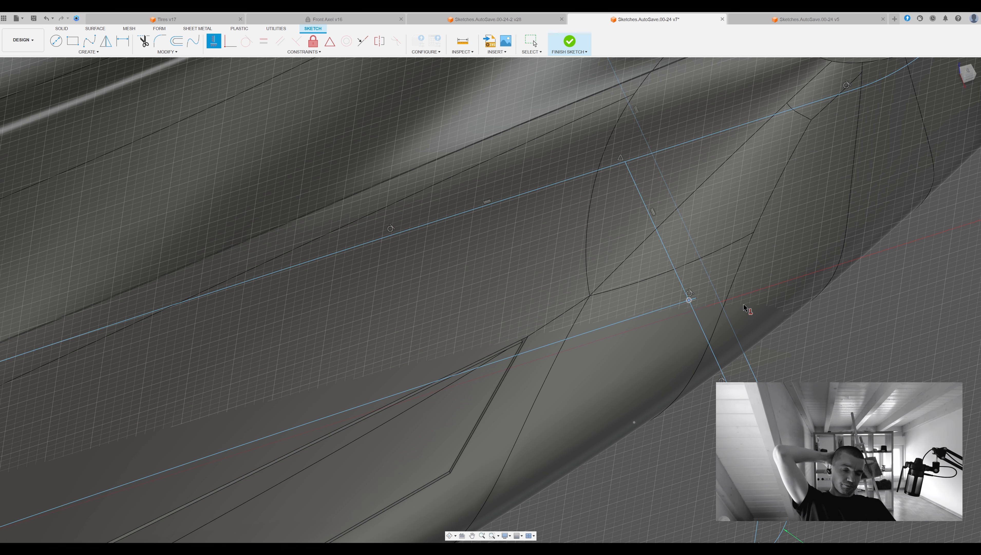
scroll(704, 304, down, 1)
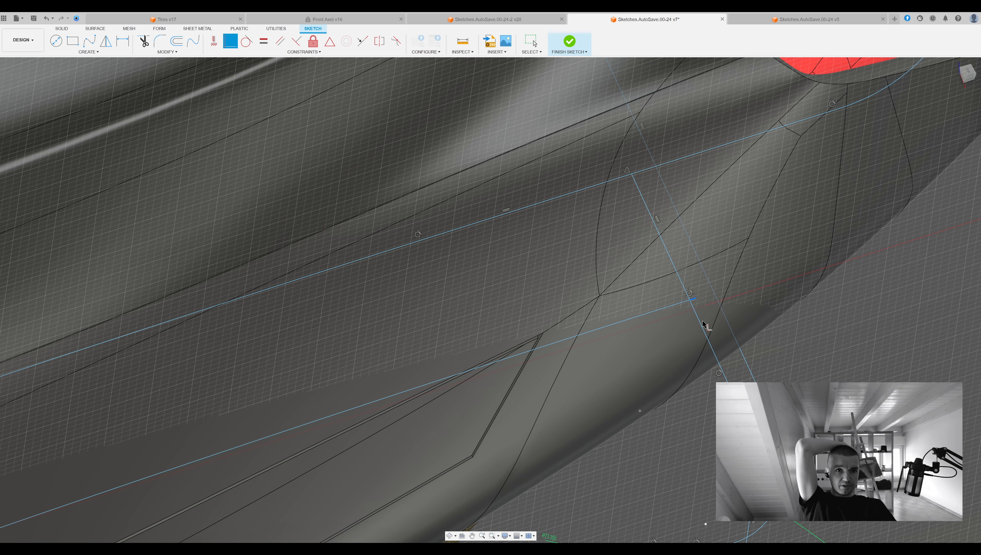
scroll(696, 297, up, 6)
click(231, 41)
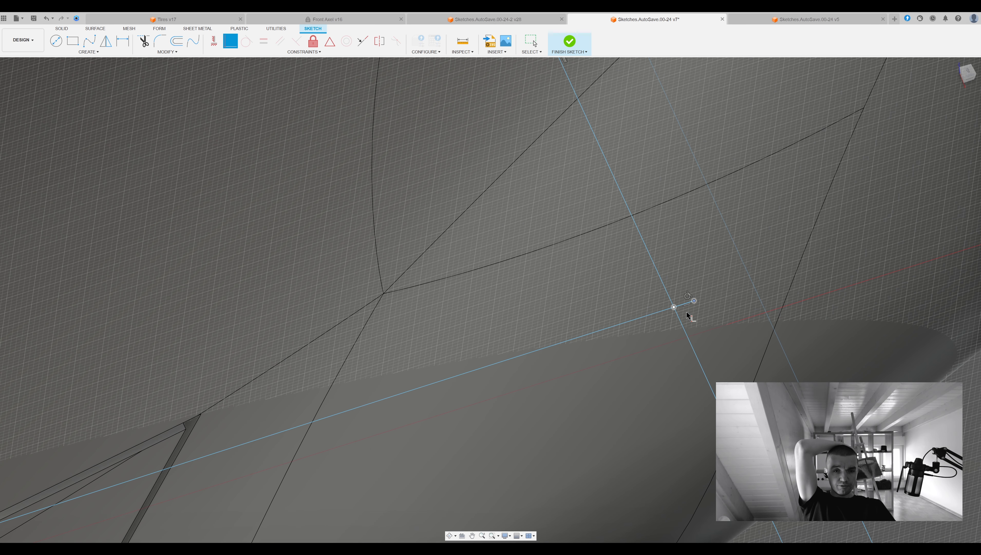
key(Escape)
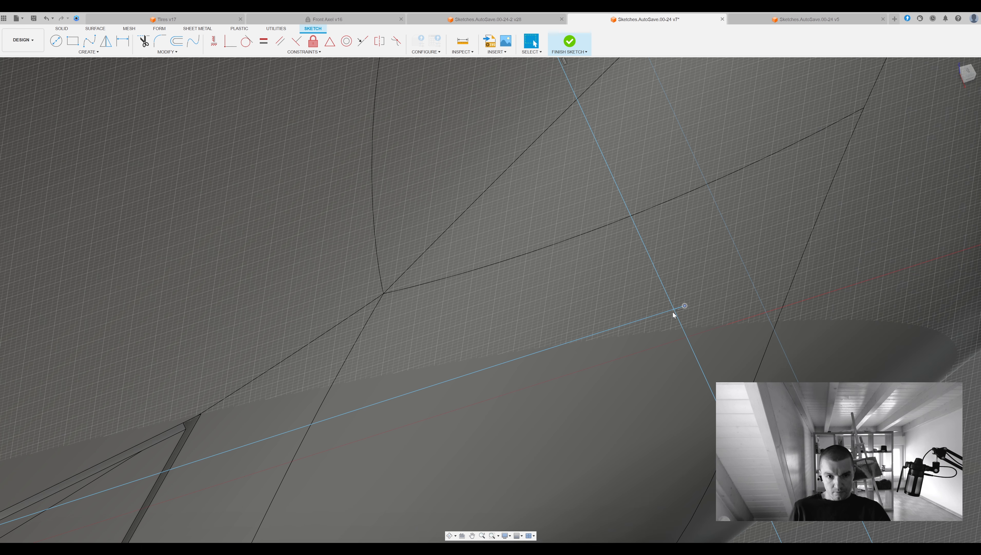
mouse_move(673, 312)
mouse_down()
mouse_move(641, 321)
mouse_move(662, 316)
mouse_up()
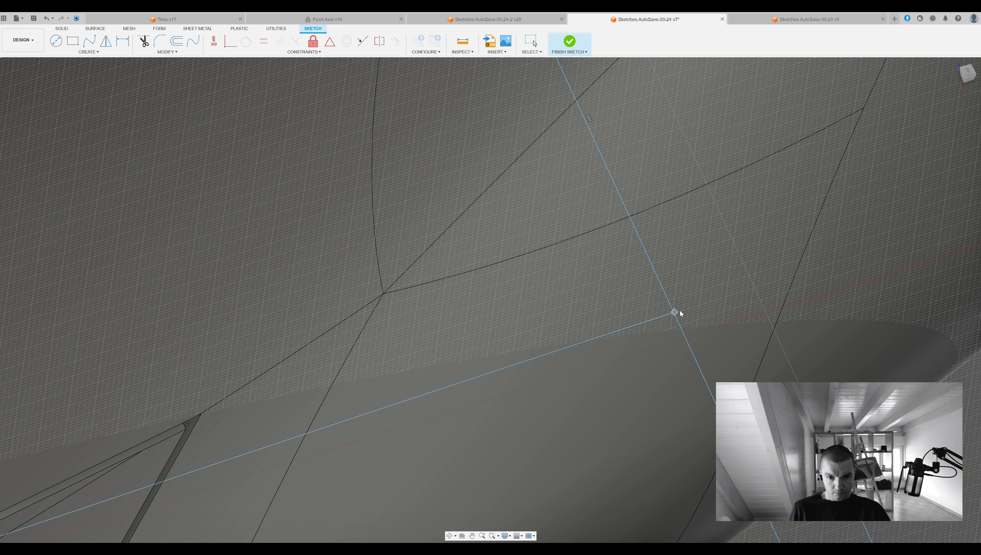
key(c)
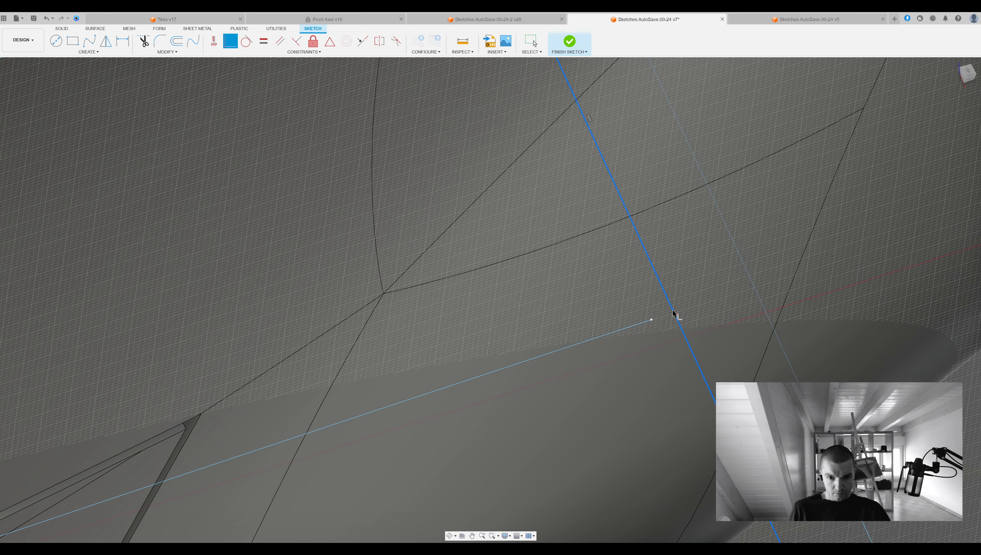
click(652, 319)
Try to fillet the front corner where the lengthwise side line meets the short crosswise line.
scroll(738, 300, down, 10)
shift+middle_drag(733, 301, 779, 318)
click(968, 74)
middle_drag(516, 212, 723, 89)
scroll(426, 354, down, 1)
click(366, 308)
shift+middle_drag(405, 261, 444, 271)
key(f)
shift+middle_drag(397, 319, 414, 354)
scroll(414, 353, up, 4)
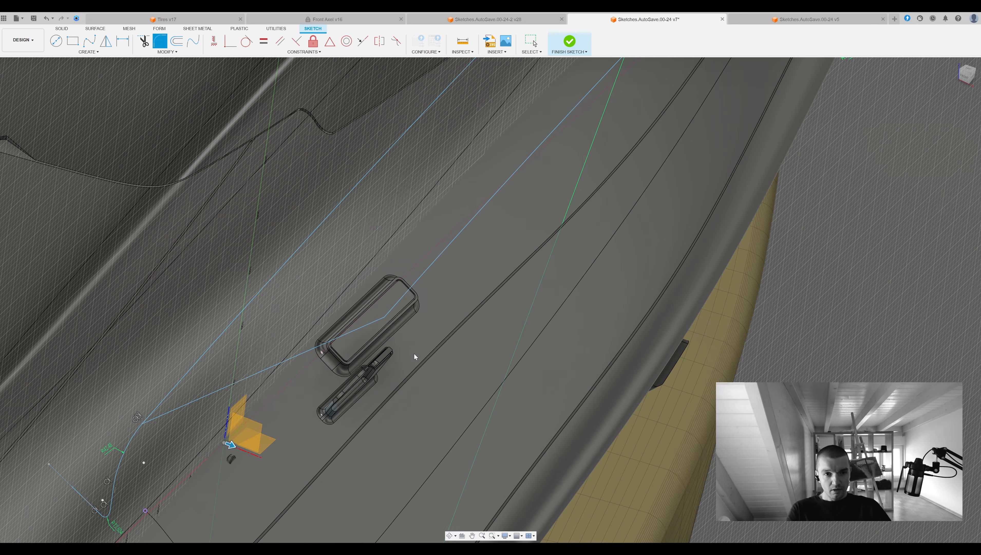
key(Escape)
click(386, 316)
key(e)
double_click(386, 320)
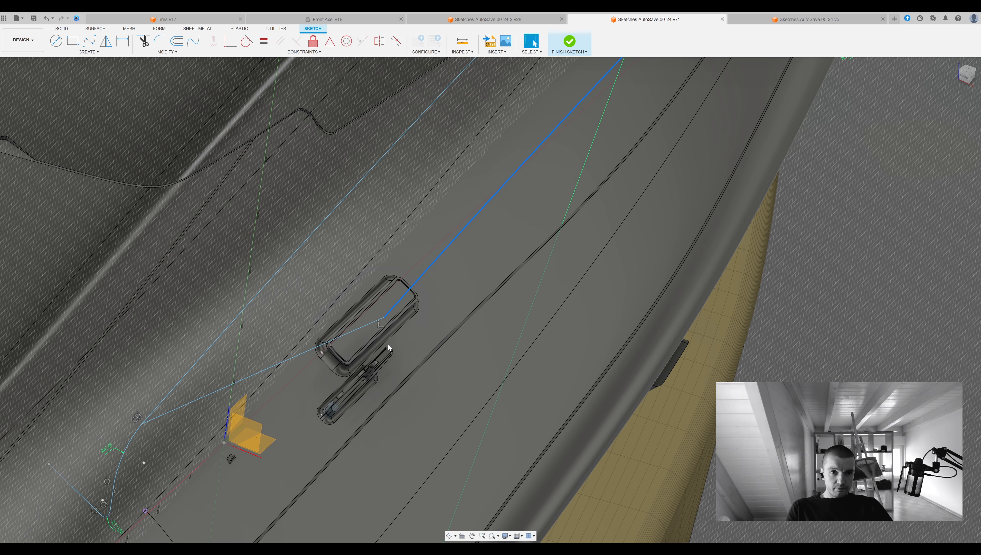
key(f)
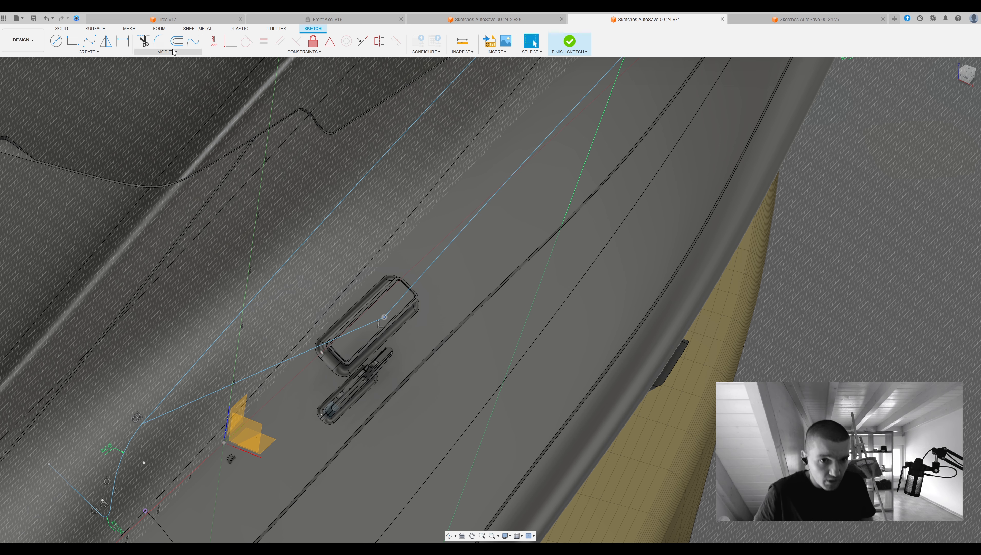
Delete the short crosswise line at the front and redraw it from the side line's front end to the upper curve.
key(Escape)
click(372, 321)
key(Delete)
key(l)
click(384, 317)
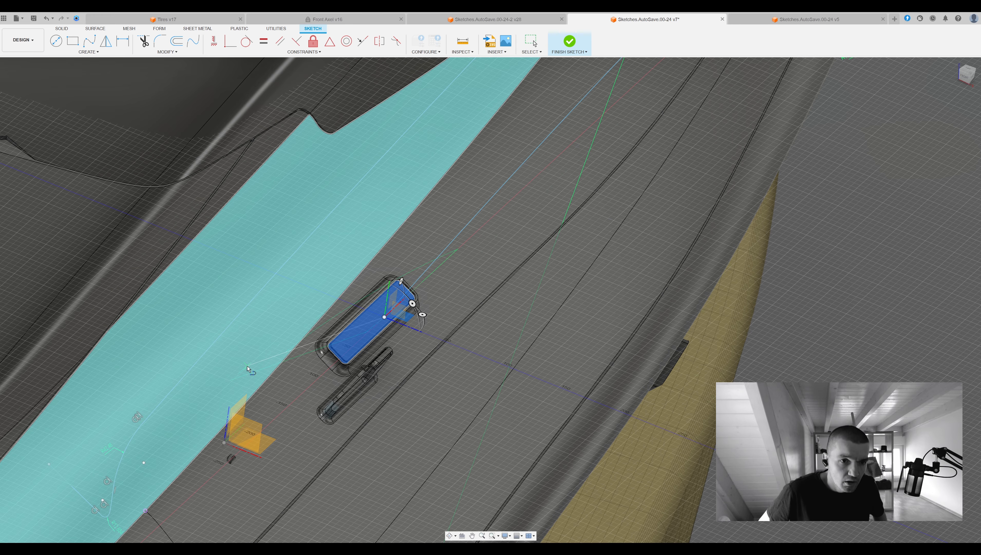
click(165, 398)
key(f)
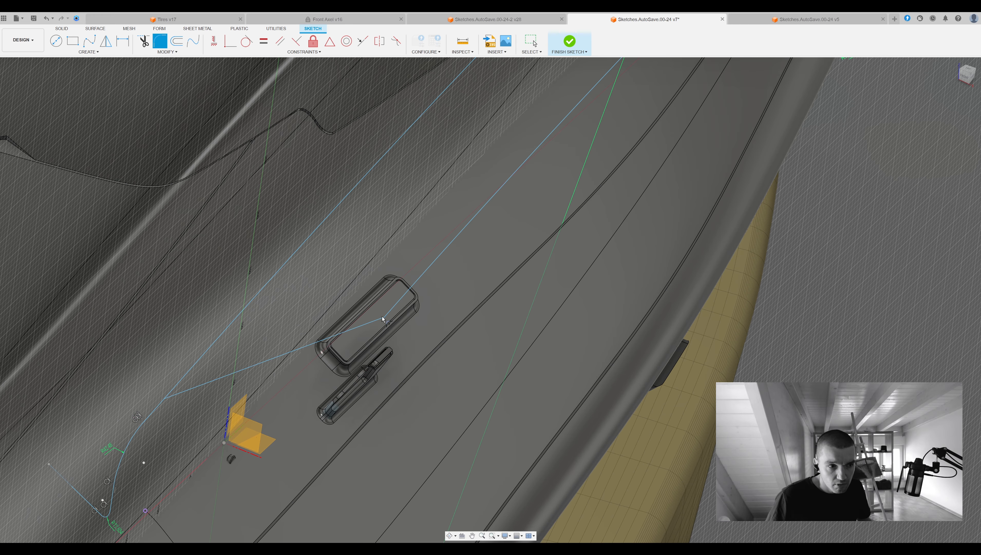
Try again to fillet the corner between the side line's front end and the short crosswise line.
scroll(482, 315, down, 6)
shift+middle_drag(482, 315, 617, 298)
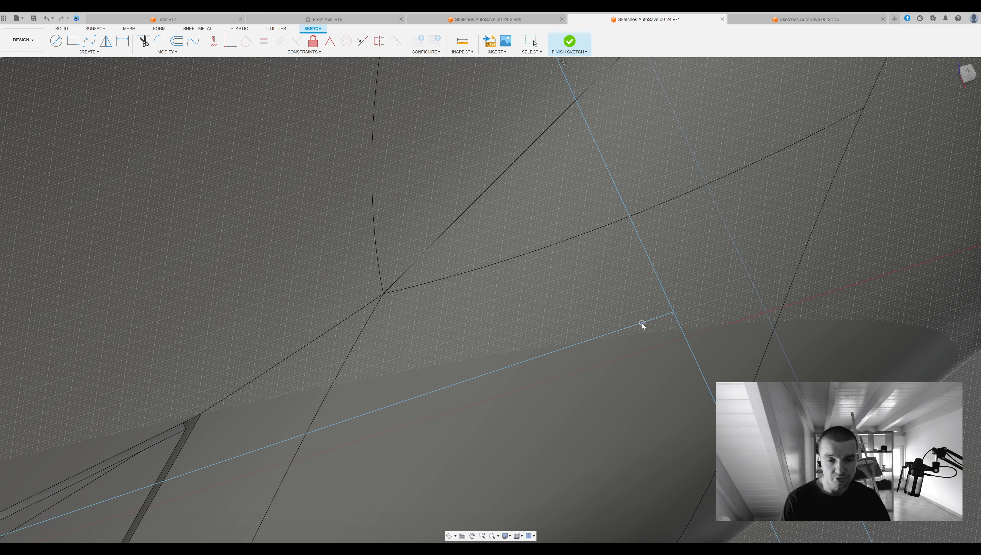
mouse_move(642, 323)
mouse_down()
mouse_move(675, 311)
mouse_move(651, 319)
mouse_up()
key(c)
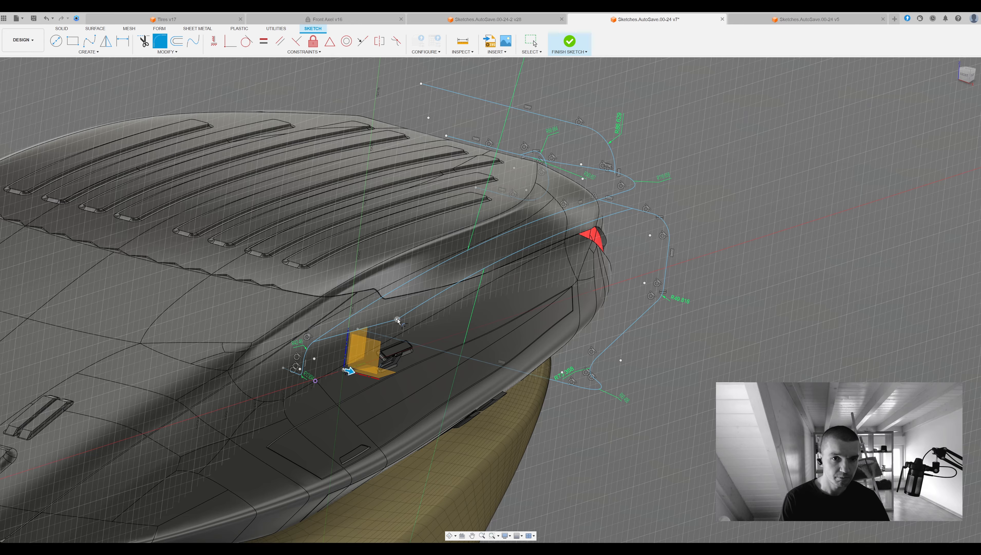
scroll(397, 319, up, 5)
shift+middle_drag(398, 320, 415, 357)
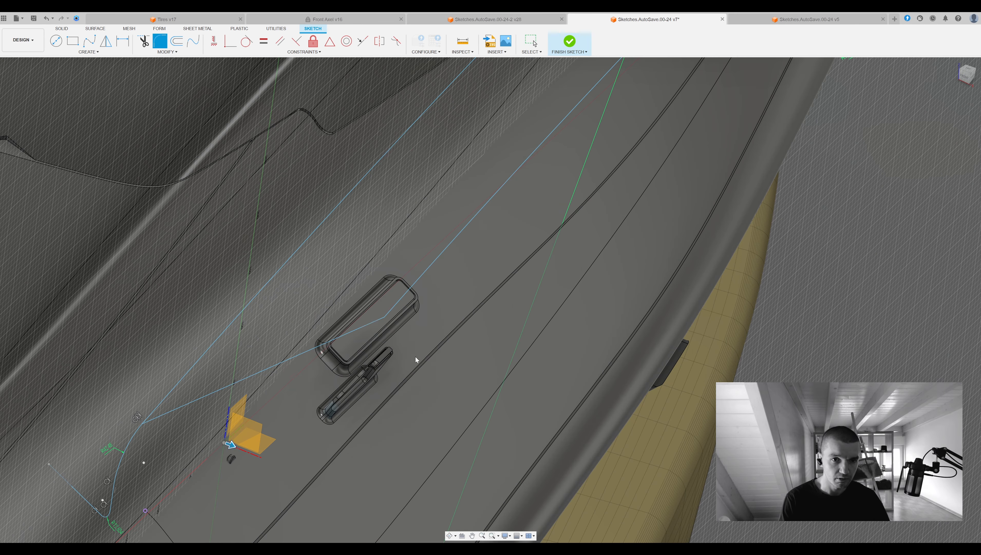
click(385, 317)
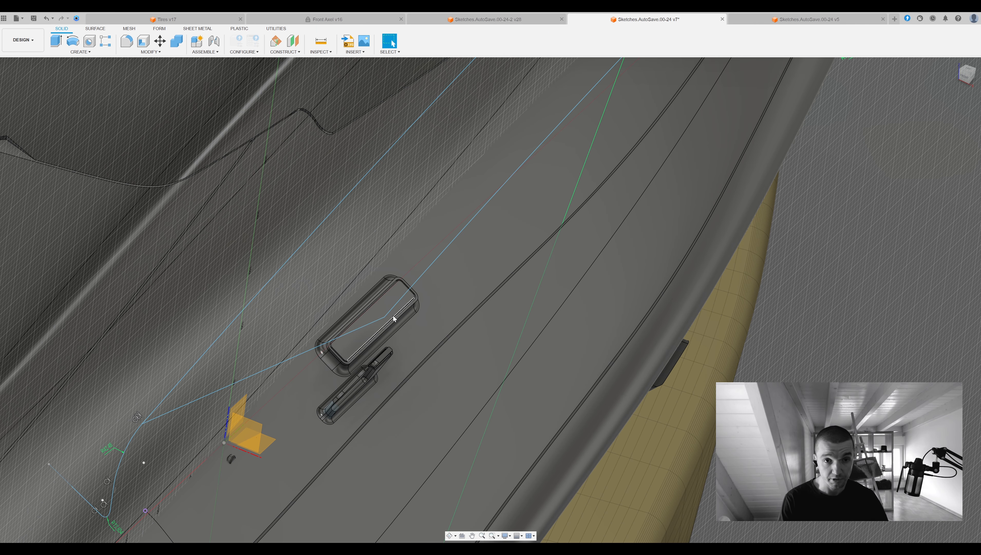
key(f)
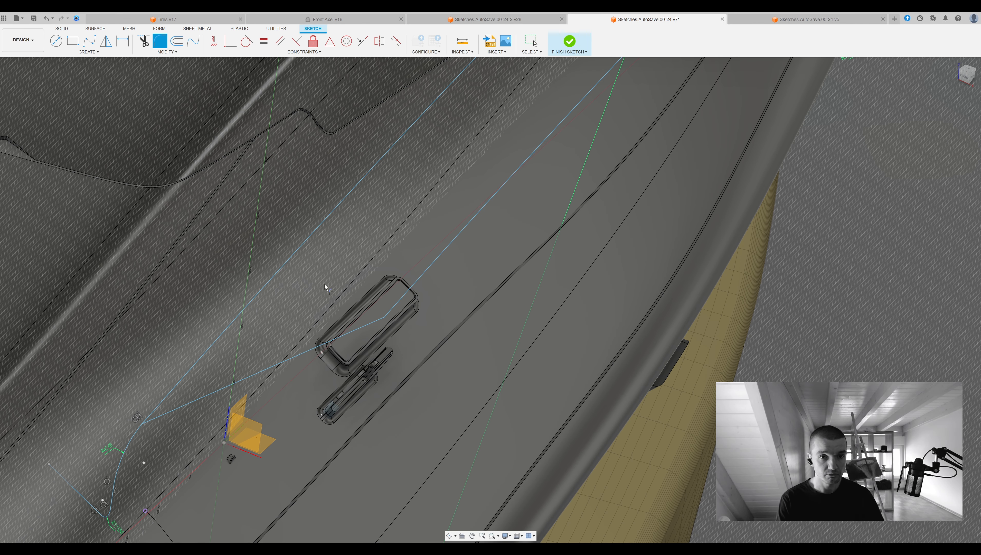
Replace the short front crosswise line with a fresh line from the side line's front end to the upper curve.
key(Escape)
click(372, 321)
key(Delete)
key(l)
click(385, 317)
click(162, 397)
click(160, 41)
Sketch a lengthwise curve from the bend of the chain near the tail light forward along the side of the body.
scroll(516, 305, down, 6)
mouse_move(556, 381)
shift+middle_down()
mouse_move(627, 297)
mouse_move(785, 249)
mouse_move(559, 304)
shift+middle_up()
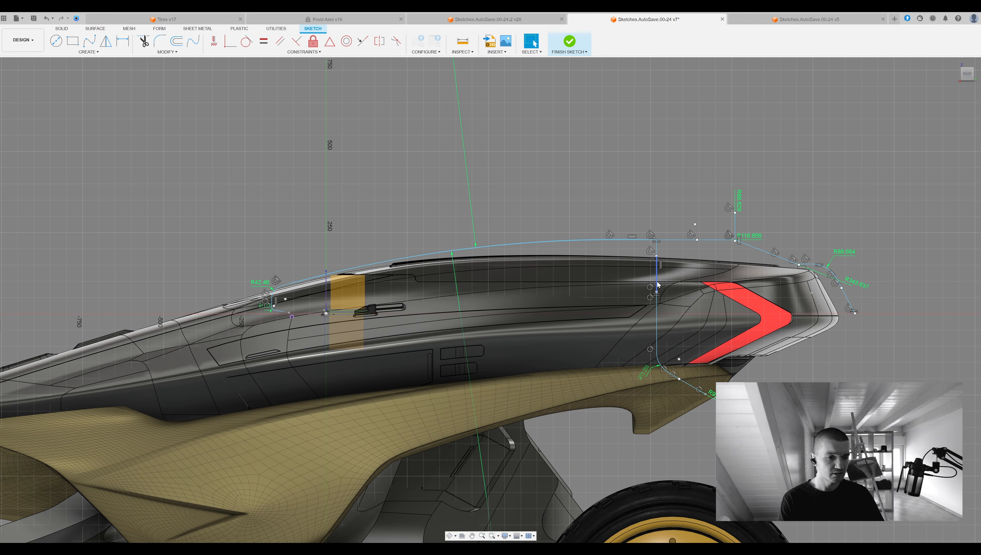
shift+middle_drag(657, 285, 720, 274)
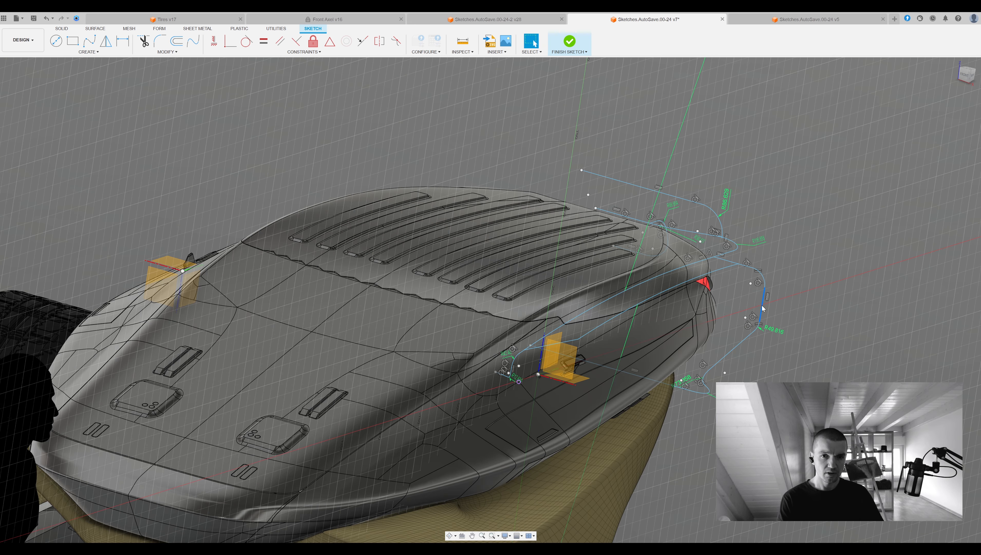
mouse_move(728, 337)
shift+middle_down()
mouse_move(744, 318)
mouse_move(727, 340)
shift+middle_up()
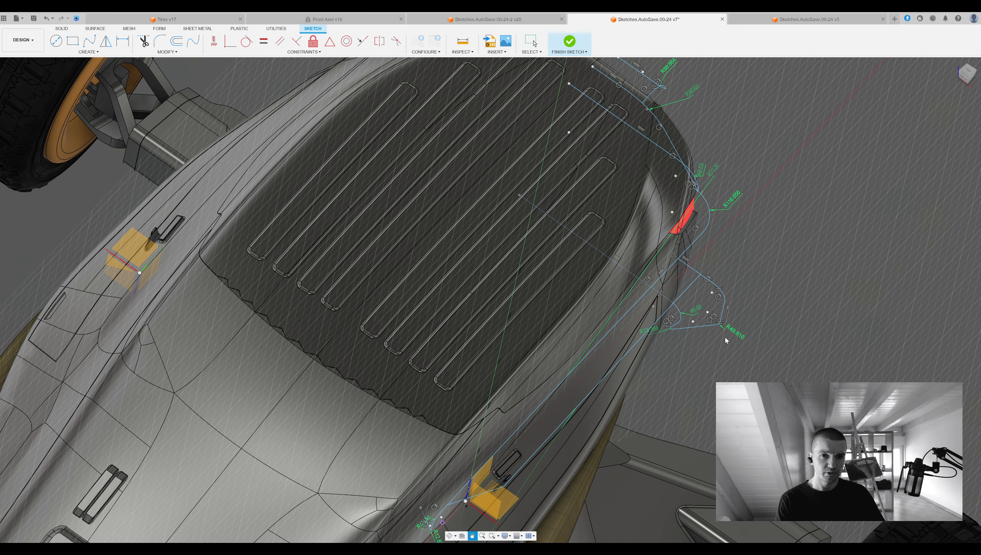
click(722, 316)
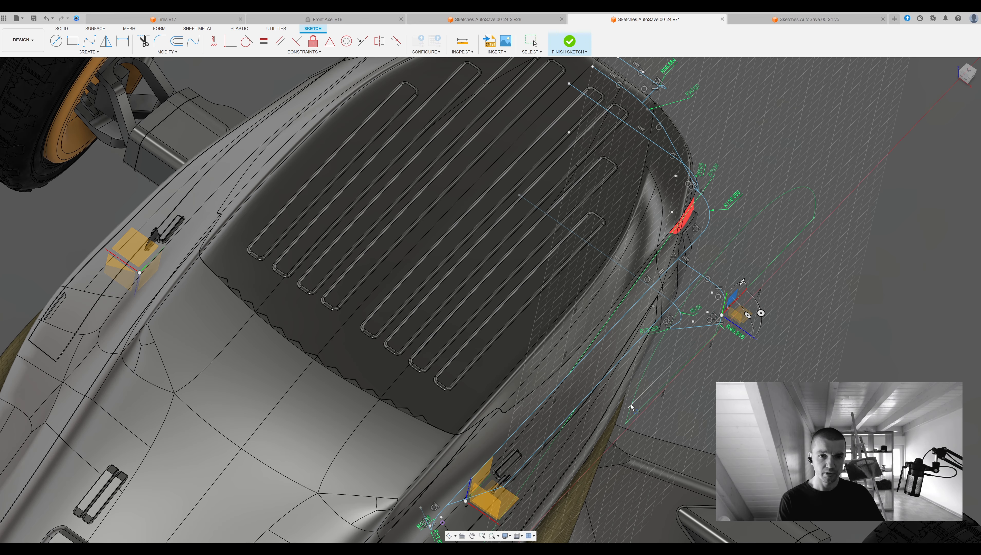
shift+middle_drag(631, 406, 815, 331)
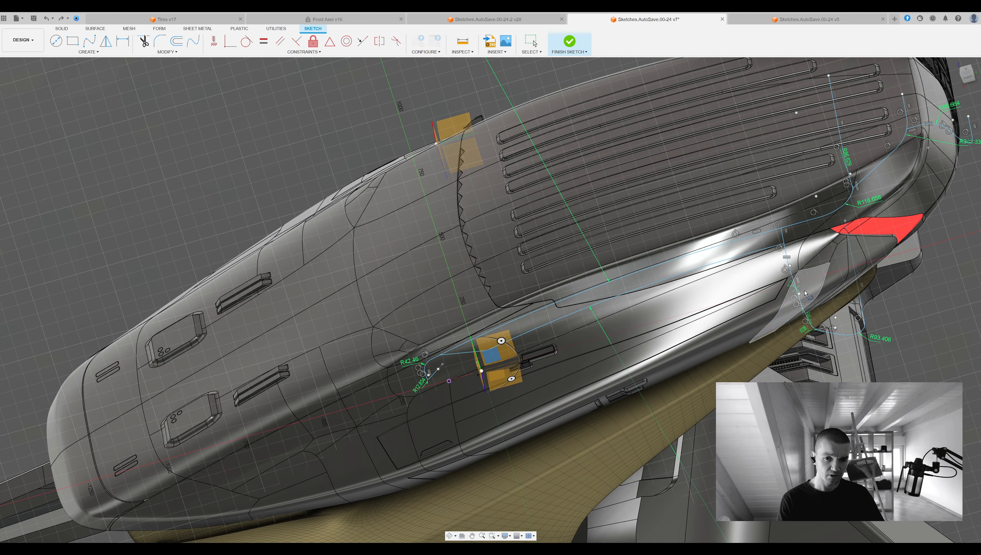
shift+middle_drag(496, 351, 515, 300)
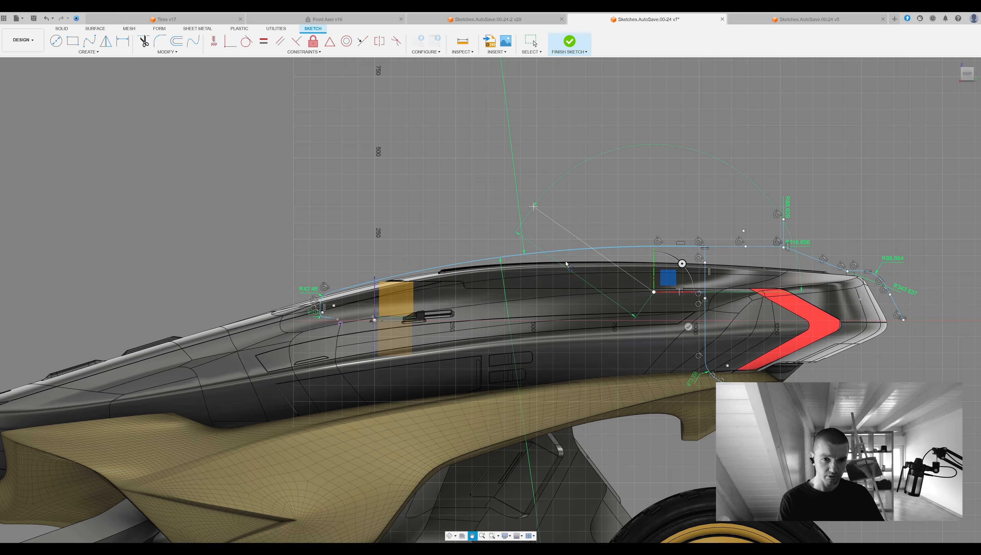
mouse_move(361, 292)
shift+middle_down()
mouse_move(447, 254)
mouse_move(478, 201)
mouse_move(469, 217)
mouse_move(497, 307)
shift+middle_up()
middle_drag(485, 236, 485, 252)
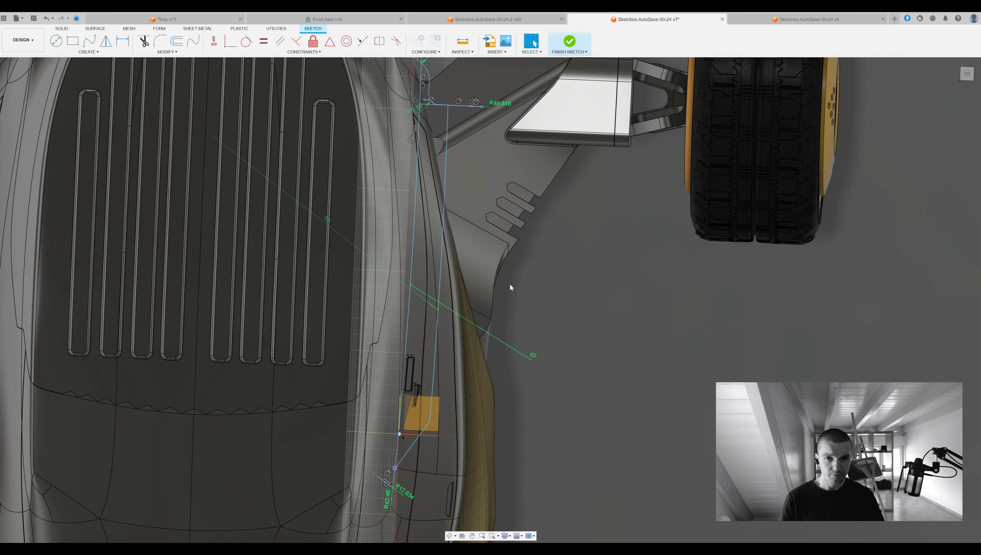
mouse_move(562, 232)
middle_down()
mouse_move(652, 276)
mouse_move(656, 225)
middle_up()
key(Escape)
Shift the lengthwise side curve vertically with the Move tool to fit it along the outer side of the body.
mouse_move(545, 330)
shift+middle_down()
mouse_move(661, 346)
mouse_move(608, 193)
mouse_move(838, 154)
shift+middle_up()
click(616, 196)
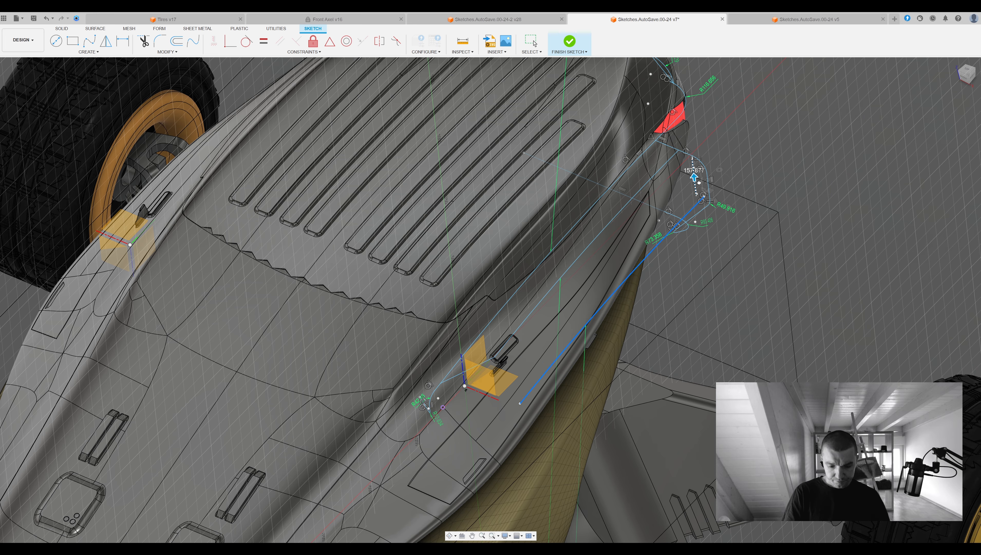
scroll(722, 207, down, 6)
shift+middle_drag(721, 206, 732, 324)
scroll(702, 216, up, 7)
key(Escape)
Connect the front end of the side curve to the upper curve with a crosswise line and finish the sketch.
key(l)
click(645, 356)
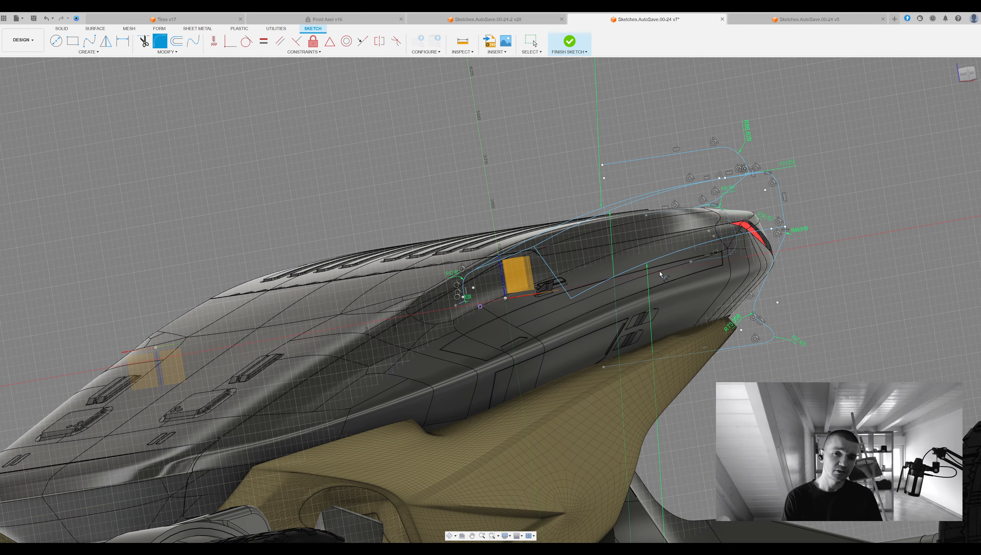
middle_drag(660, 274, 600, 242)
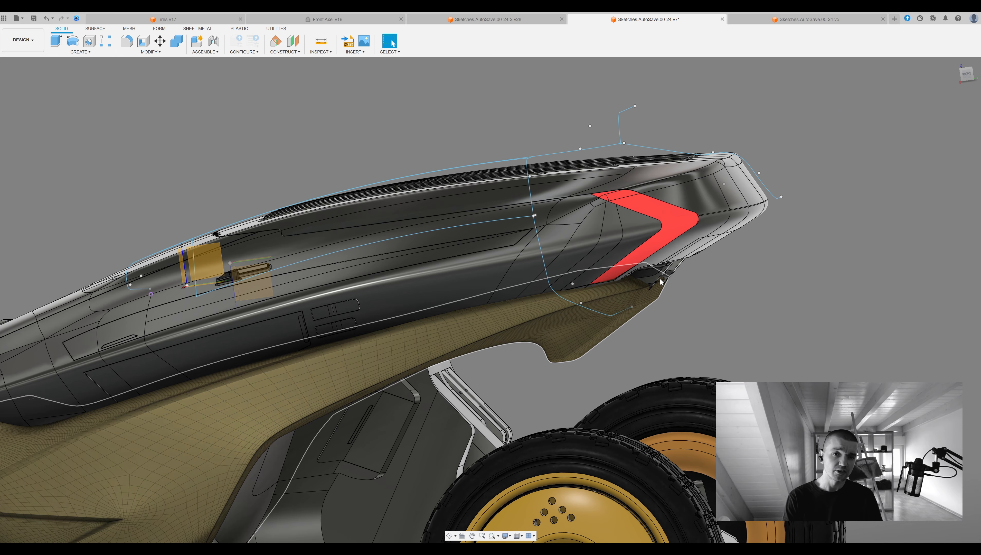
Reopen the sketch and try to join the small curve ends at the front of the chain with a coincident constraint.
drag(600, 315, 623, 317)
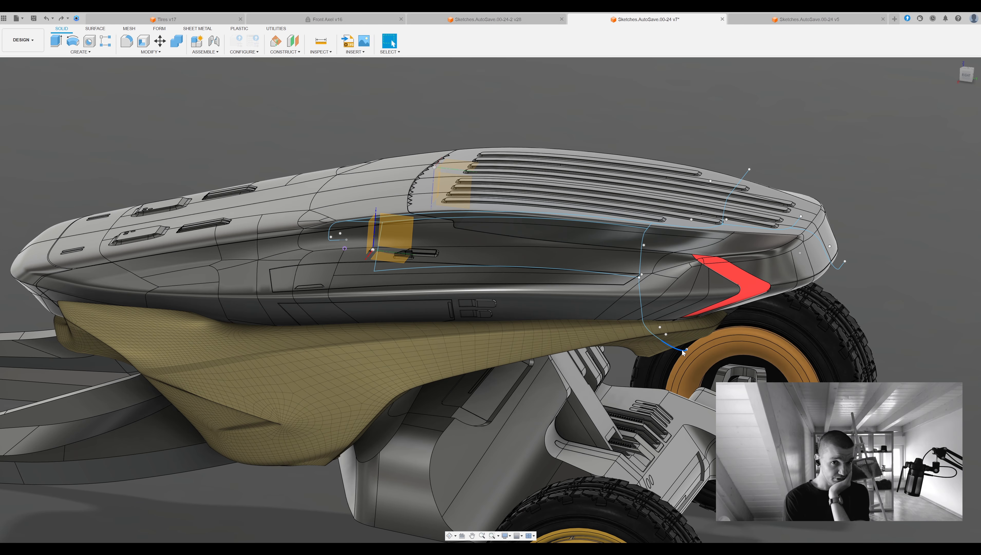
scroll(667, 344, up, 4)
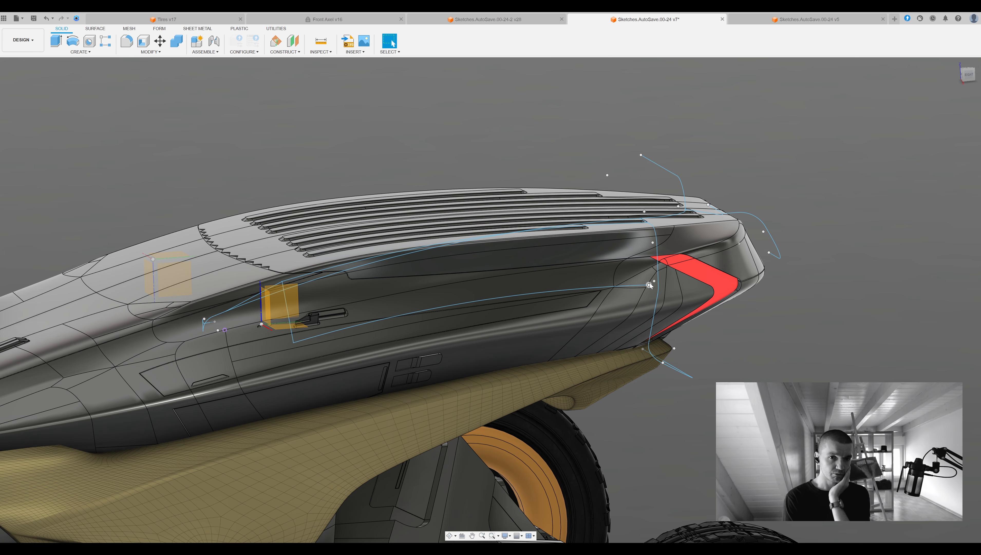
double_click(649, 285)
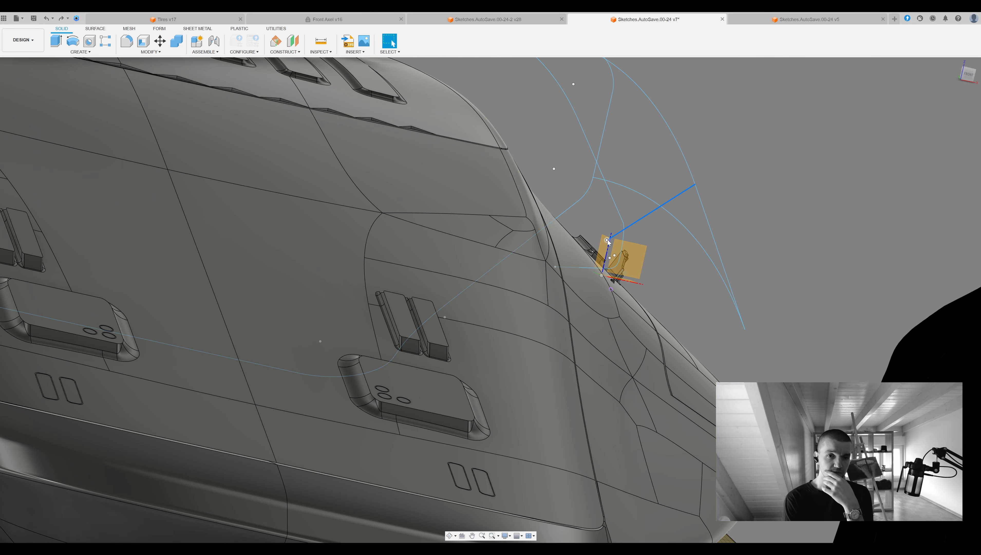
double_click(609, 243)
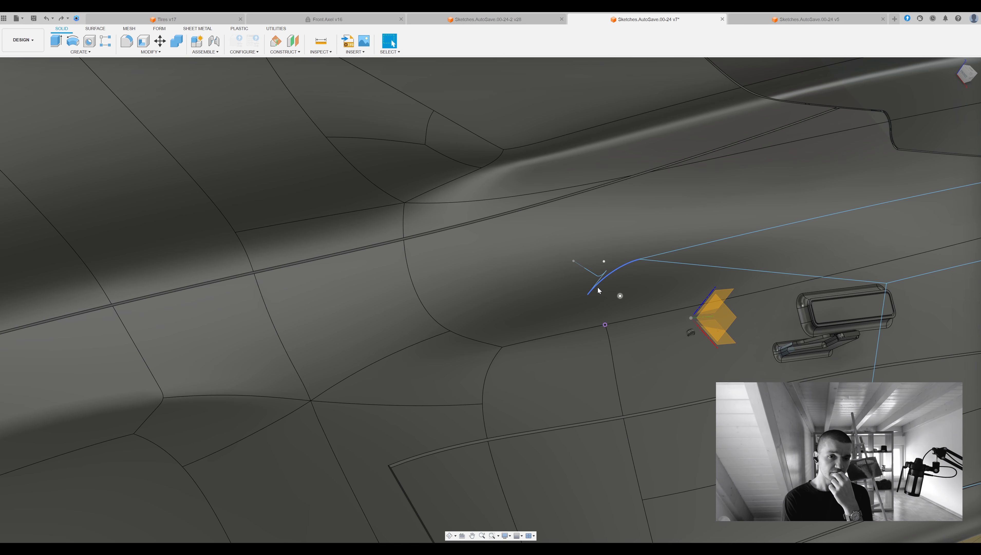
double_click(607, 272)
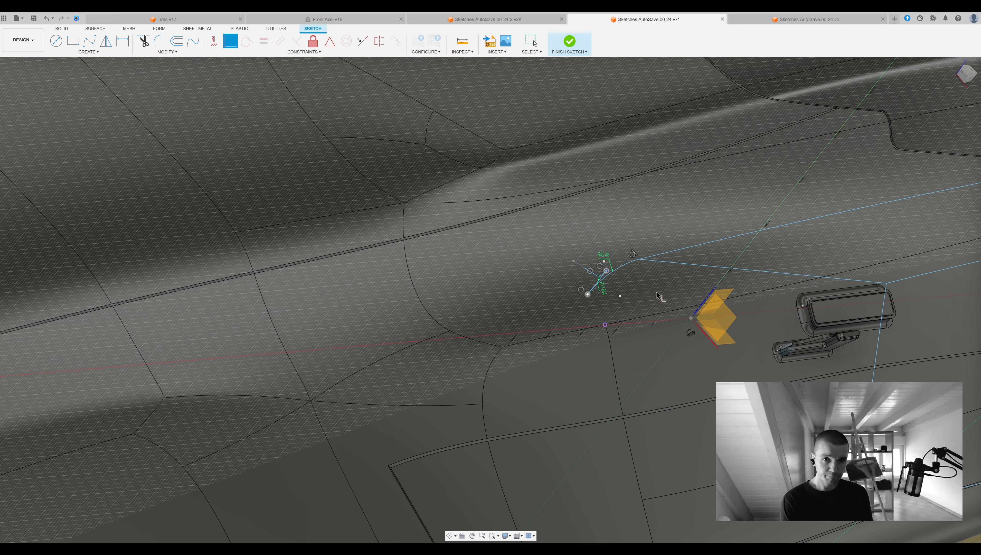
scroll(606, 280, up, 3)
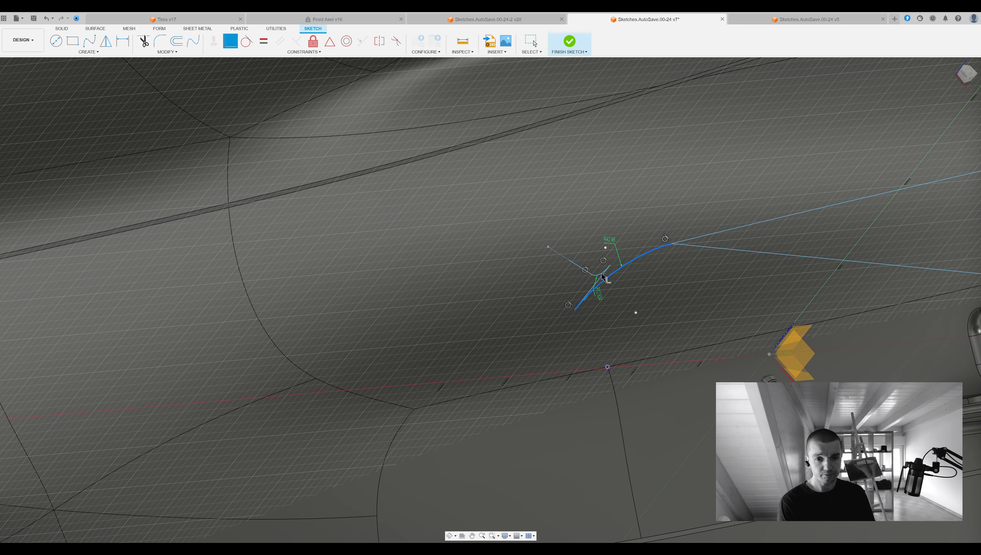
click(570, 42)
Reopen the sketch and try a horizontal/vertical constraint on the small curves at the chain's front end, then undo it.
scroll(488, 313, down, 4)
shift+middle_drag(489, 313, 446, 299)
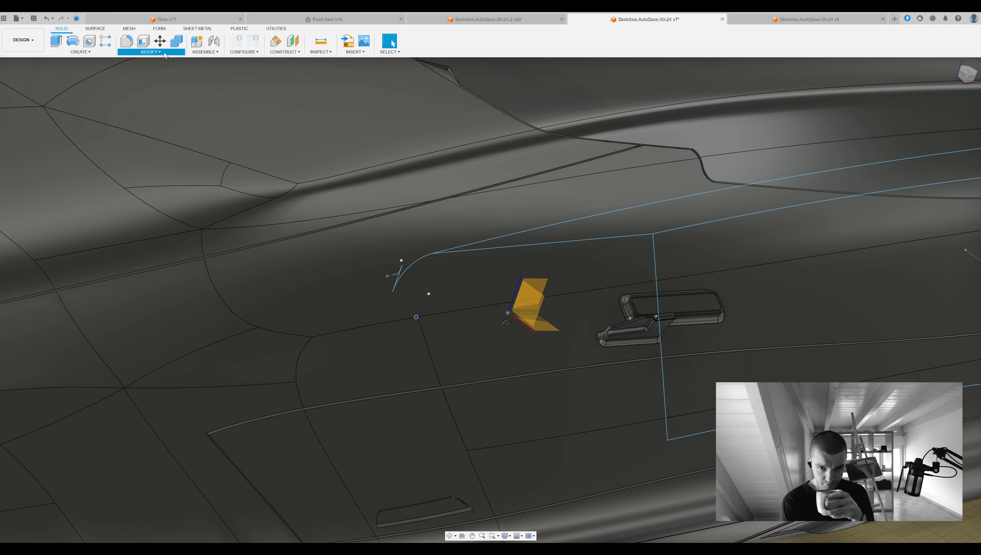
double_click(411, 261)
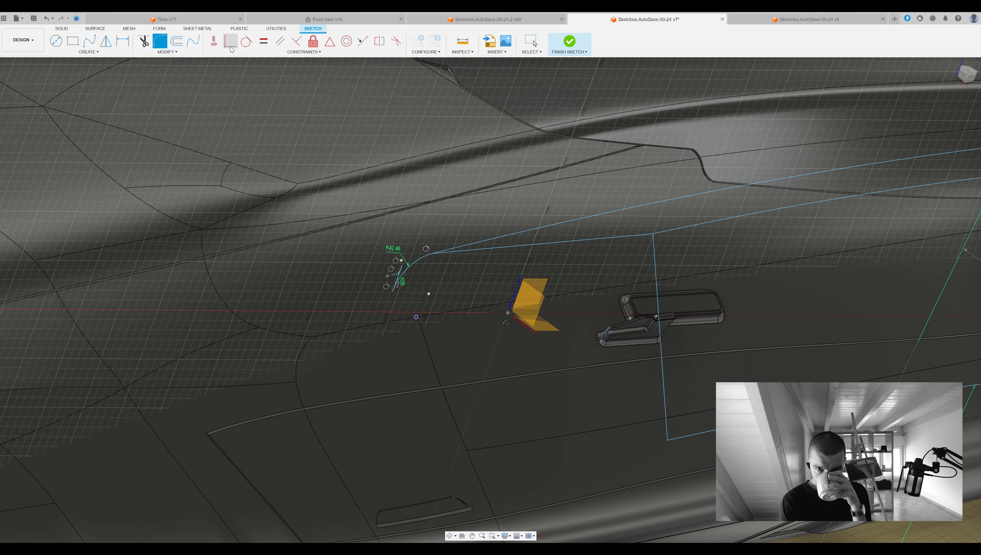
drag(436, 279, 480, 278)
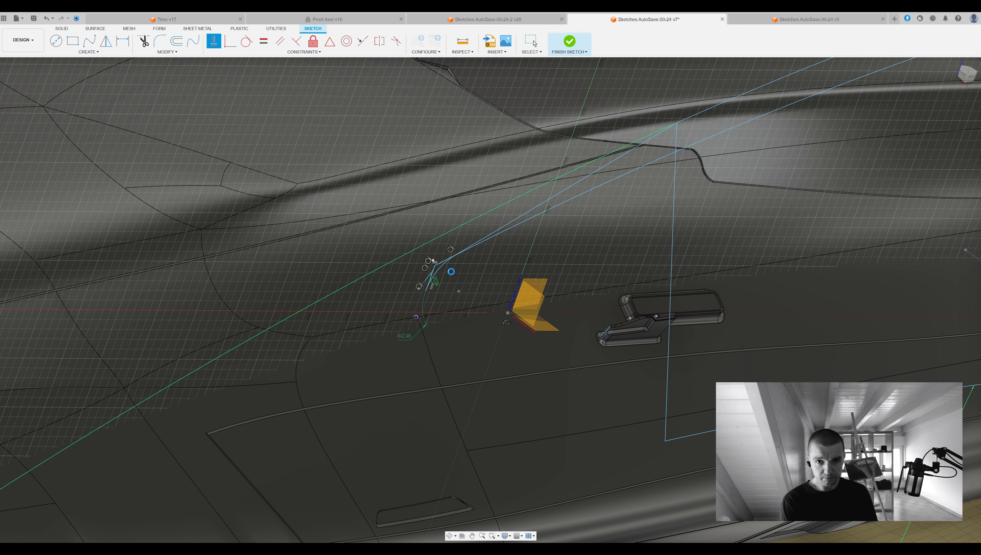
key(Escape)
mouse_move(453, 261)
shift+middle_down()
mouse_move(458, 292)
mouse_move(267, 306)
shift+middle_up()
key(ctrl+z)
Draw a short line from the front end of the chain's arc inward across the body surface.
scroll(267, 306, up, 3)
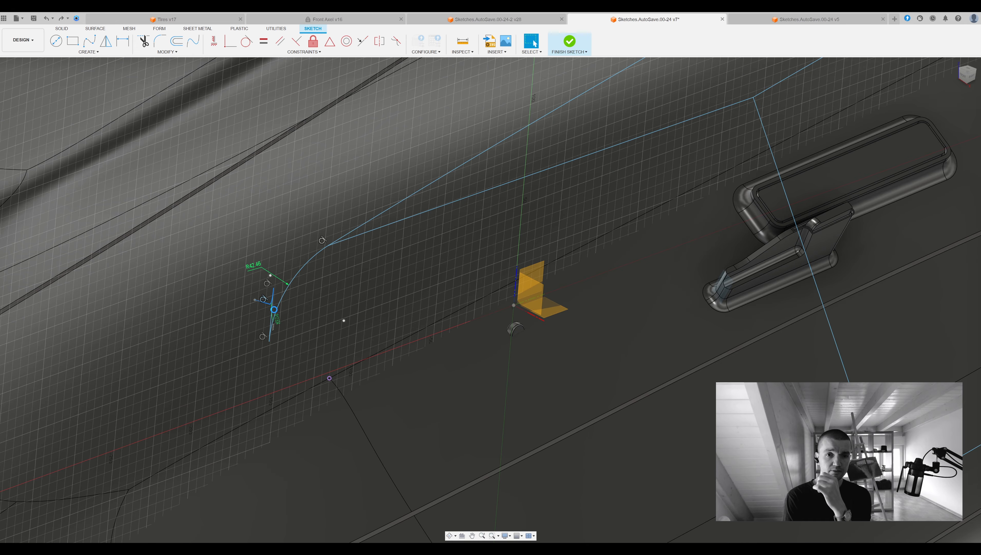
scroll(270, 343, down, 5)
shift+middle_drag(270, 344, 420, 333)
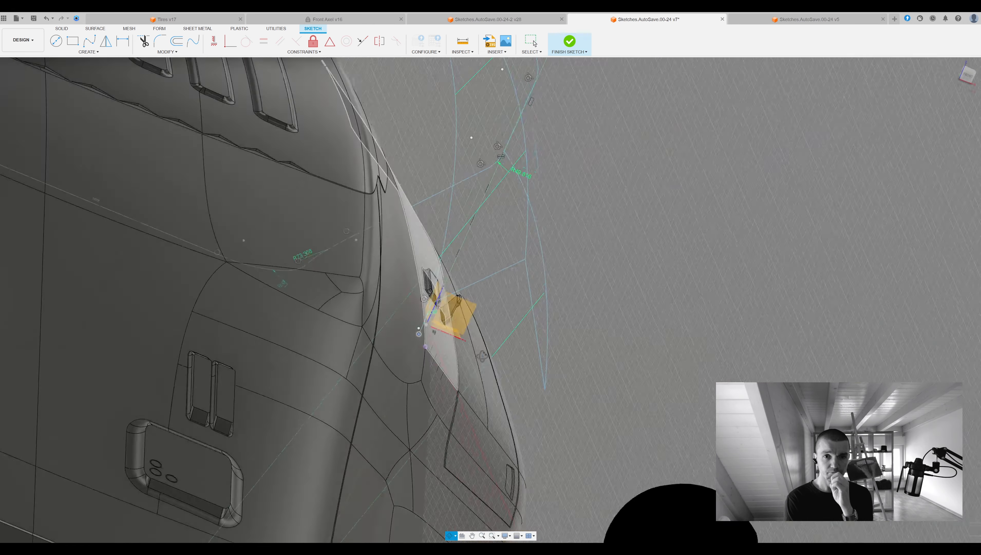
scroll(427, 335, up, 3)
click(434, 374)
mouse_move(439, 373)
shift+middle_down()
mouse_move(453, 372)
mouse_move(404, 347)
shift+middle_up()
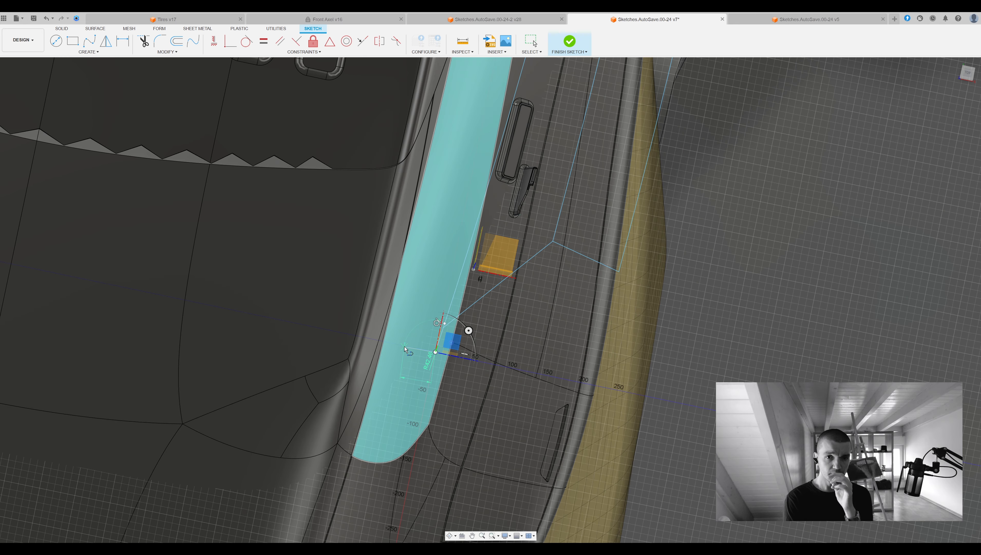
click(364, 338)
shift+middle_drag(478, 359, 486, 334)
key(Escape)
Try to fillet the corner at the chain's front end, cancel it, and finish the sketch.
click(160, 41)
shift+middle_drag(458, 272, 622, 248)
scroll(688, 227, down, 5)
key(Escape)
scroll(488, 274, up, 4)
shift+middle_drag(393, 301, 464, 285)
click(570, 40)
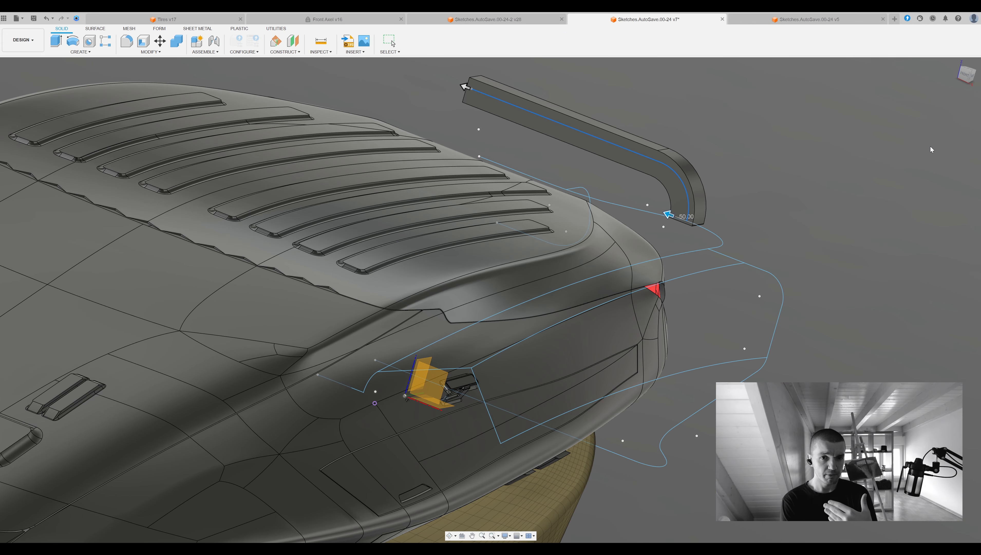
Create a circular pipe as a separate body along the upper chain from the tail bar to the front bend.
click(718, 238)
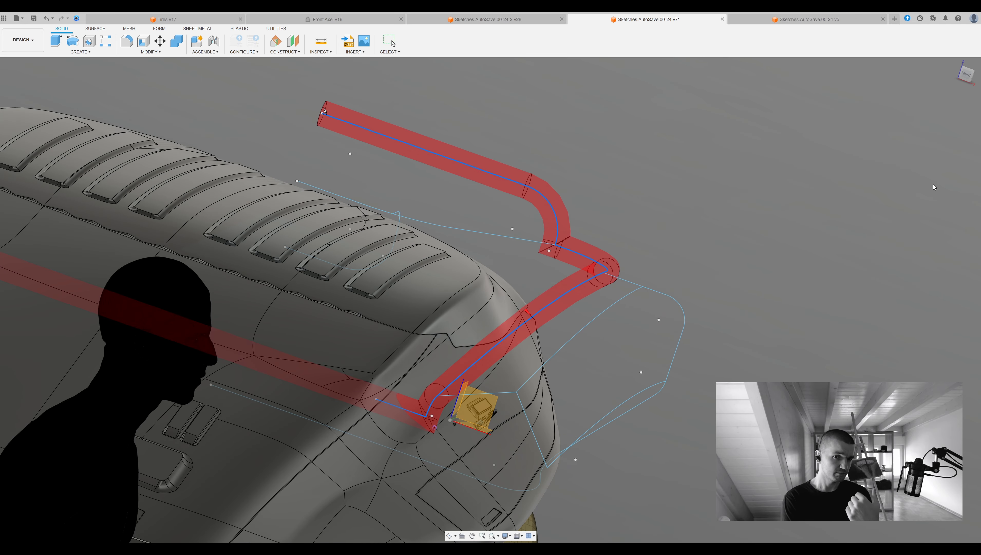
click(925, 208)
scroll(694, 217, down, 4)
shift+middle_drag(694, 217, 587, 230)
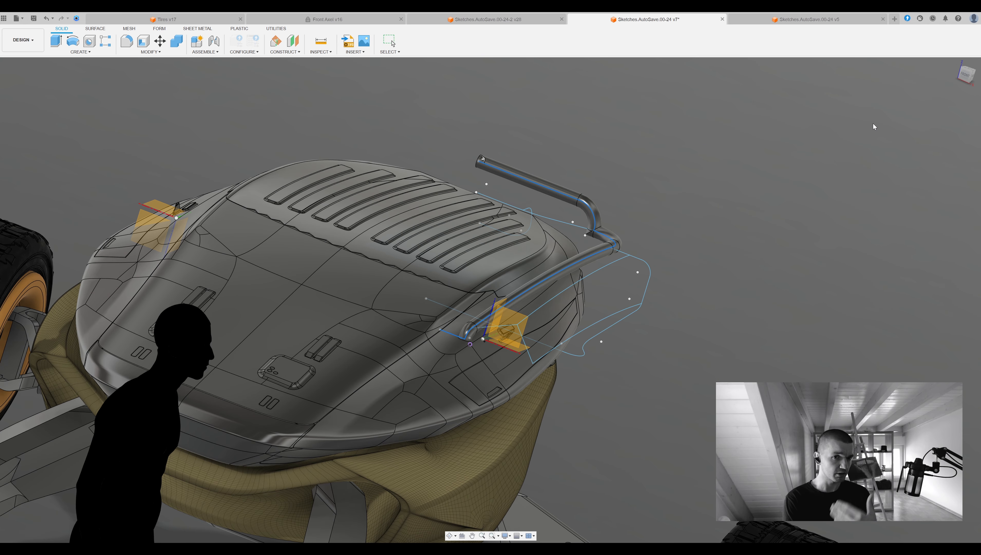
shift+middle_drag(758, 167, 913, 168)
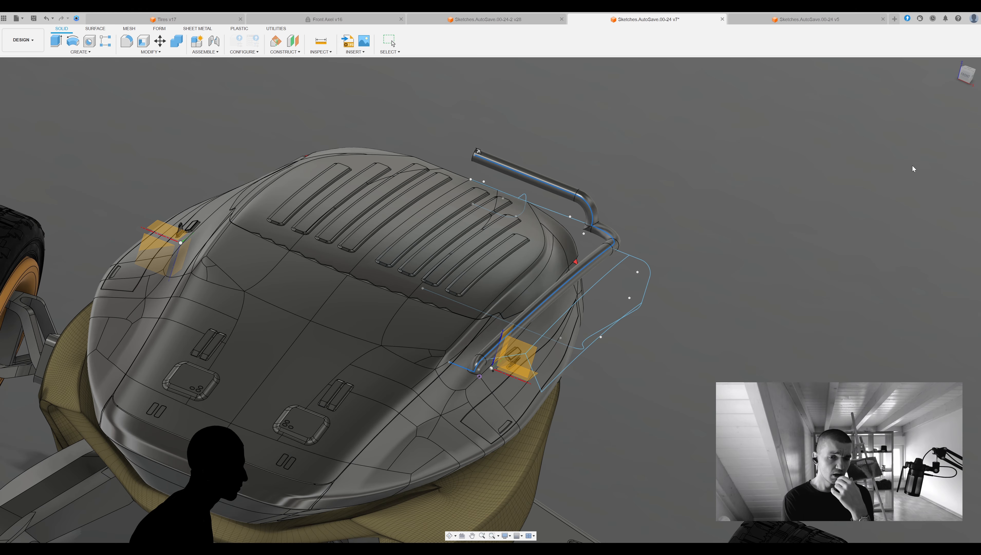
shift+middle_drag(622, 292, 552, 323)
scroll(516, 318, up, 5)
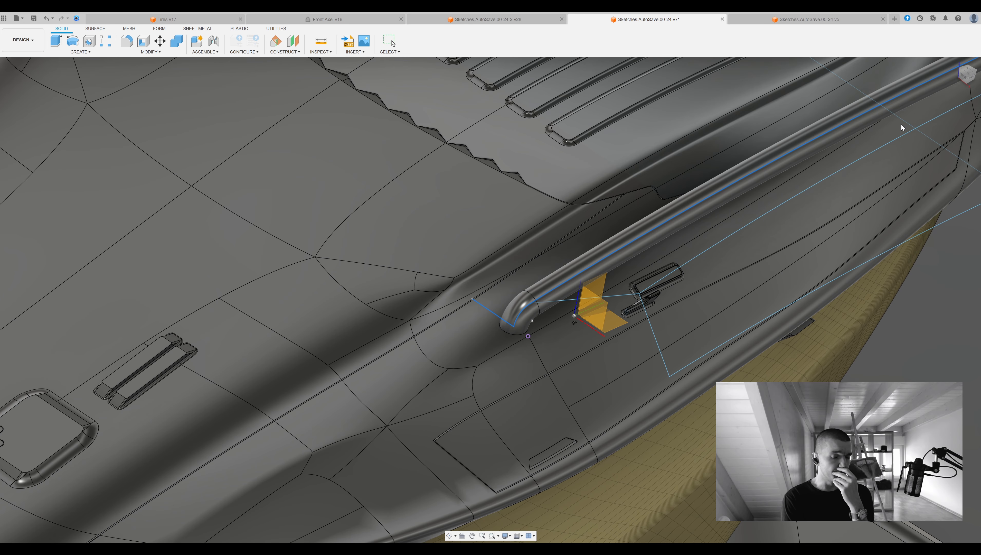
click(902, 125)
Try to fillet an edge of the pipe, cancel the command, and undo the last operation.
scroll(901, 125, down, 5)
mouse_move(902, 125)
middle_down()
mouse_move(752, 180)
mouse_move(792, 189)
mouse_move(811, 146)
mouse_move(792, 186)
mouse_move(847, 217)
mouse_move(699, 233)
middle_up()
click(752, 174)
scroll(792, 190, down, 5)
scroll(847, 229, up, 5)
key(f)
click(847, 231)
key(Escape)
key(ctrl+z)
Try a pipe with a section size of 30 along the side curve, then undo it.
mouse_move(808, 210)
middle_down()
mouse_move(837, 247)
mouse_move(743, 282)
middle_up()
click(80, 52)
click(86, 133)
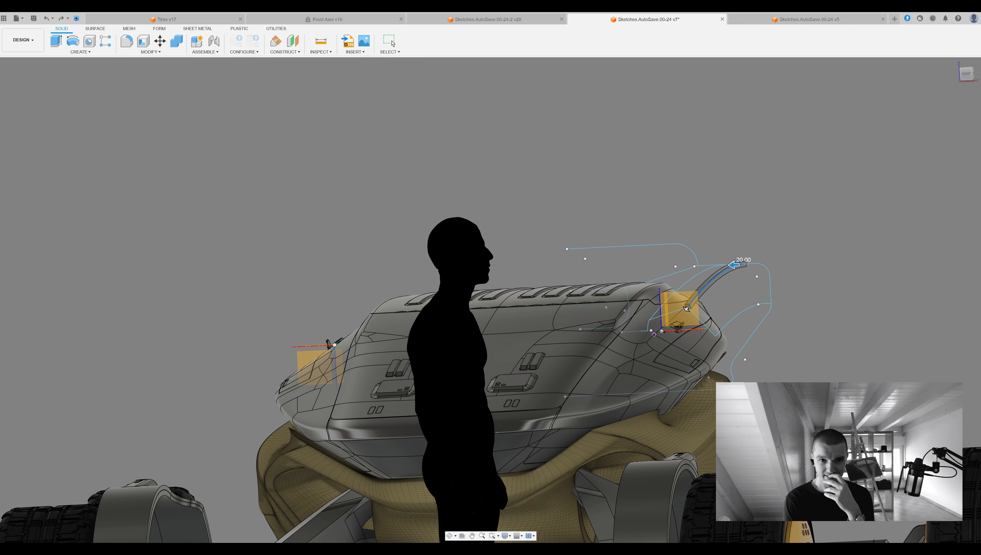
text(30)
middle_drag(740, 247, 680, 235)
scroll(592, 309, up, 5)
mouse_move(581, 324)
shift+middle_down()
mouse_move(591, 309)
mouse_move(532, 329)
mouse_move(635, 277)
shift+middle_up()
scroll(533, 329, down, 5)
click(942, 190)
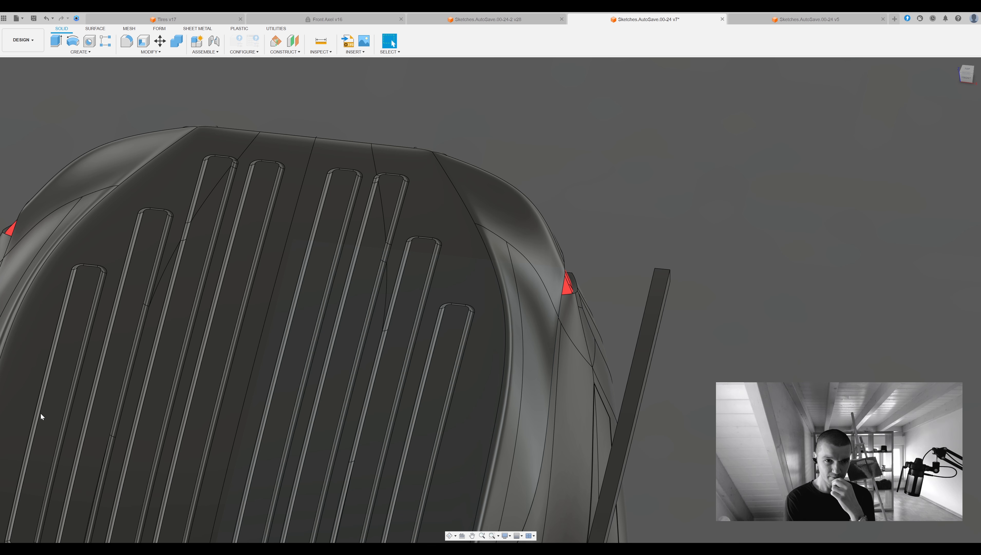
key(ctrl+z)
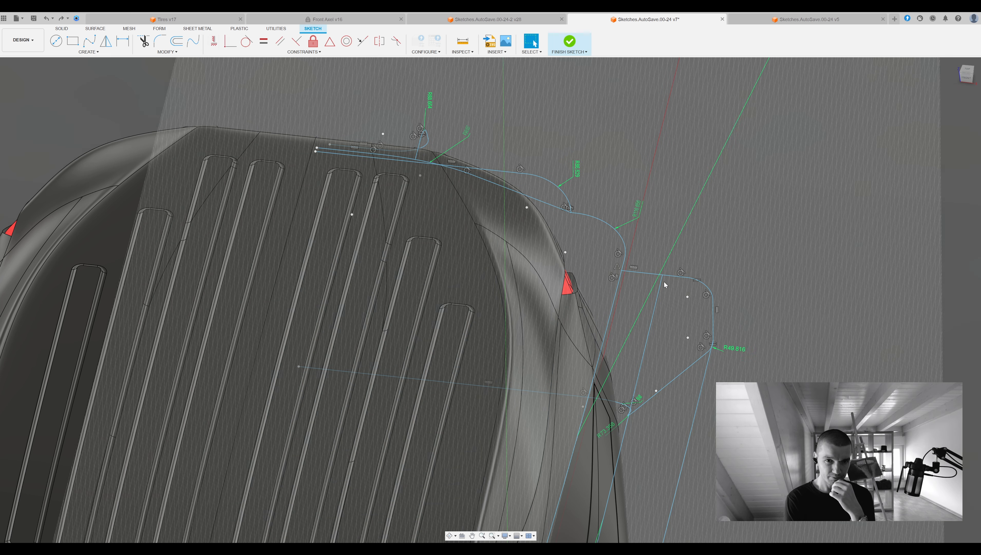
Create a circular pipe of size 30 as a new body along the whole upper chain, from the tail bar to the front end.
middle_drag(189, 108, 119, 92)
click(458, 159)
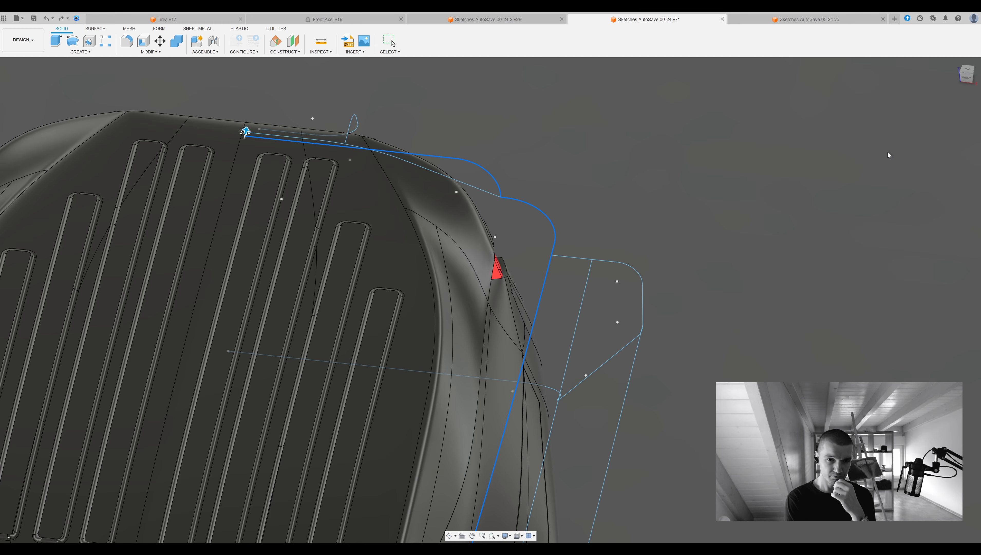
mouse_move(922, 139)
shift+middle_down()
mouse_move(740, 312)
mouse_move(544, 307)
shift+middle_up()
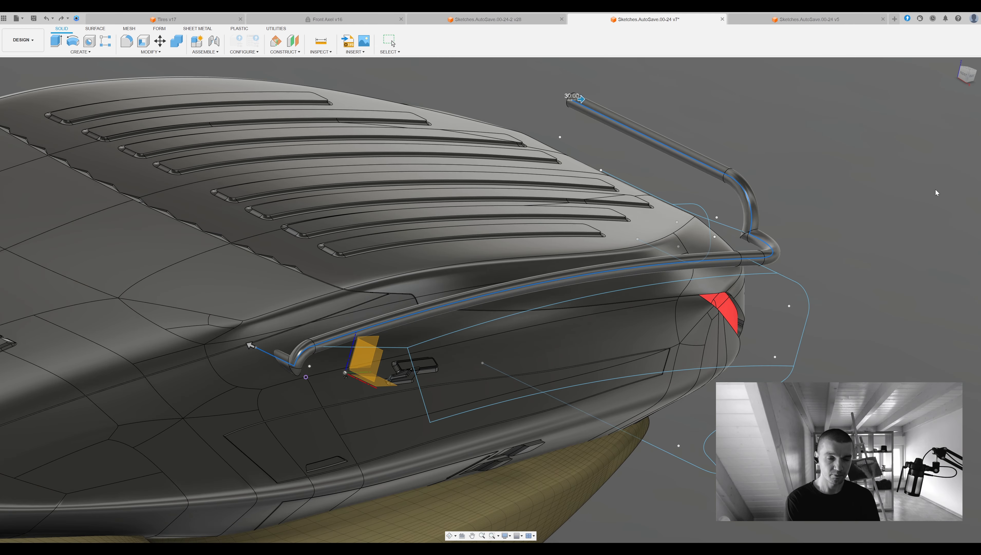
click(935, 191)
click(30, 163)
middle_drag(215, 87, 115, 74)
Create circular pipes as new bodies along the lower tail chain, both remaining side curves, and the crosswise lines at their front ends.
click(697, 266)
click(933, 187)
mouse_move(933, 187)
shift+middle_down()
mouse_move(638, 173)
mouse_move(551, 236)
mouse_move(72, 69)
shift+middle_up()
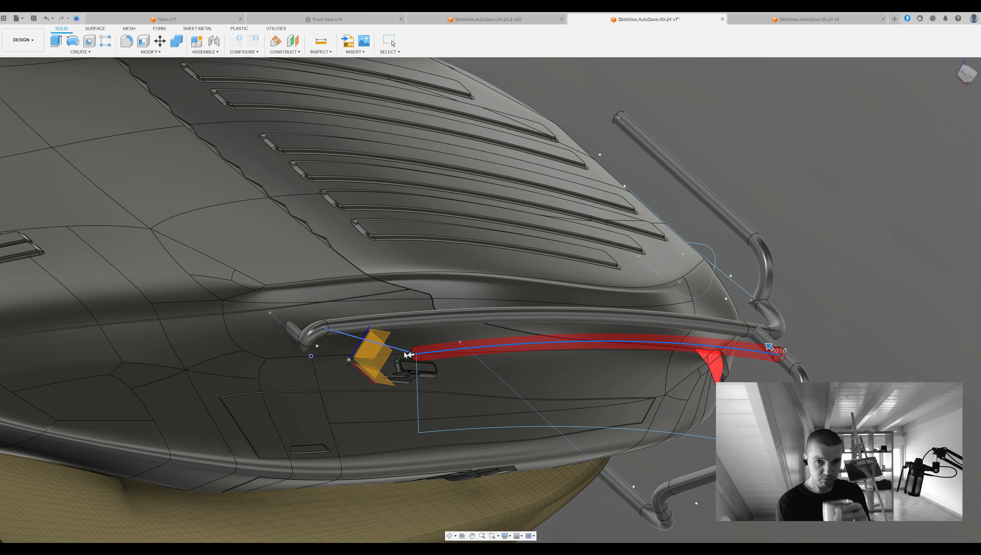
click(940, 187)
shift+middle_drag(940, 187, 661, 186)
key(Return)
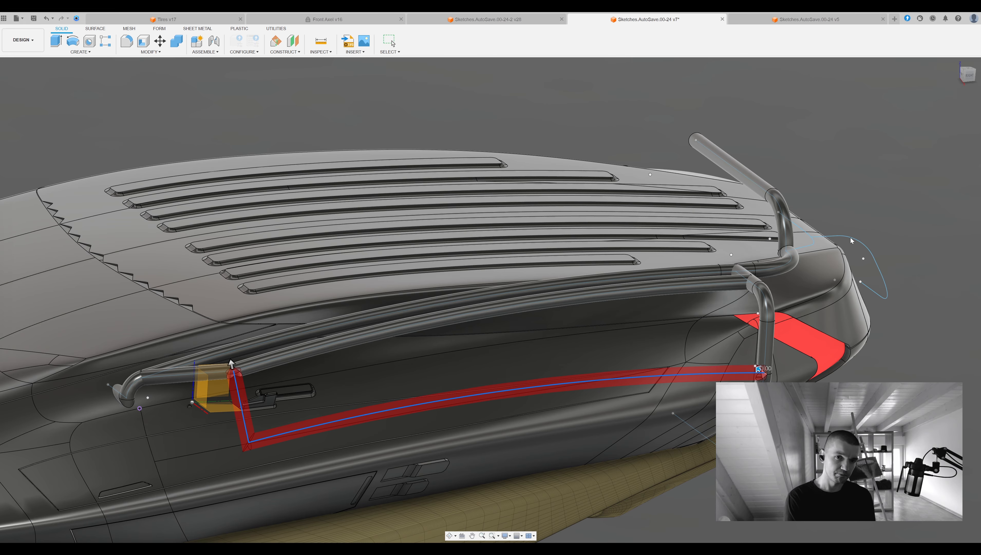
shift+middle_drag(918, 210, 423, 232)
Try to fillet the edge at the lower end of the front crosswise pipe.
scroll(424, 232, up, 10)
key(f)
click(437, 239)
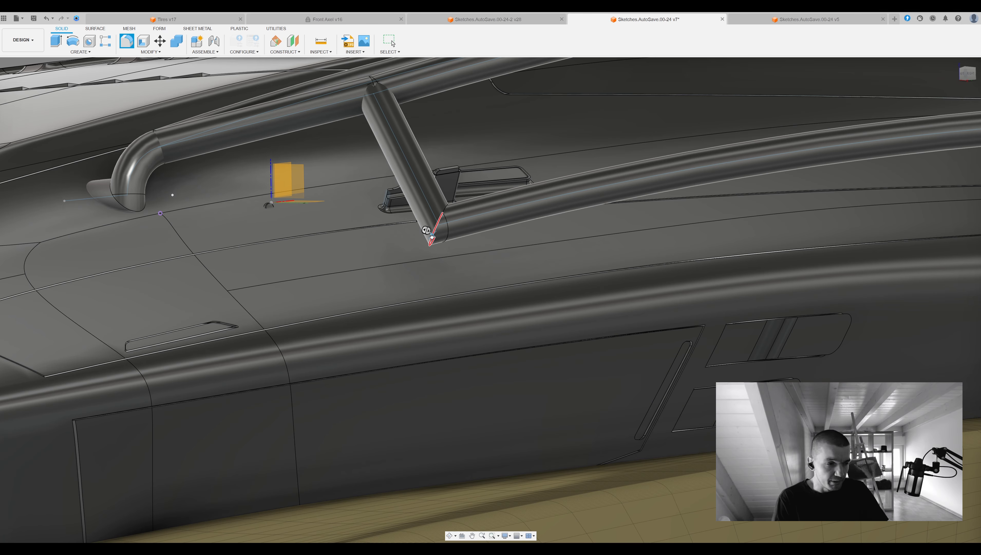
scroll(453, 224, down, 10)
shift+middle_drag(453, 224, 338, 222)
Create a pipe along the remaining wavy curve at the rear of the body.
click(80, 51)
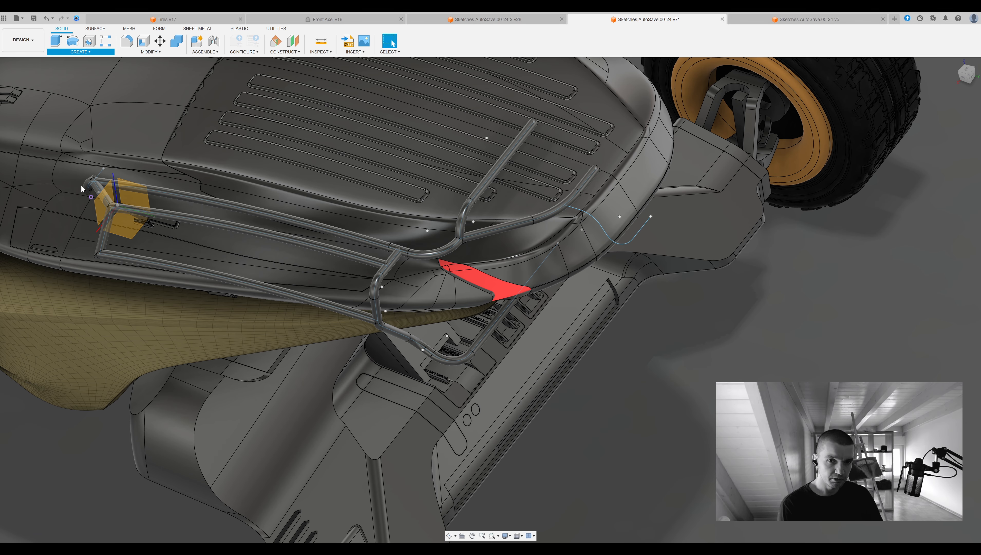
scroll(820, 258, down, 5)
shift+middle_drag(820, 257, 751, 241)
Try to fillet the mitred corner between the front crosswise pipe and the lowest side pipe.
scroll(544, 311, up, 10)
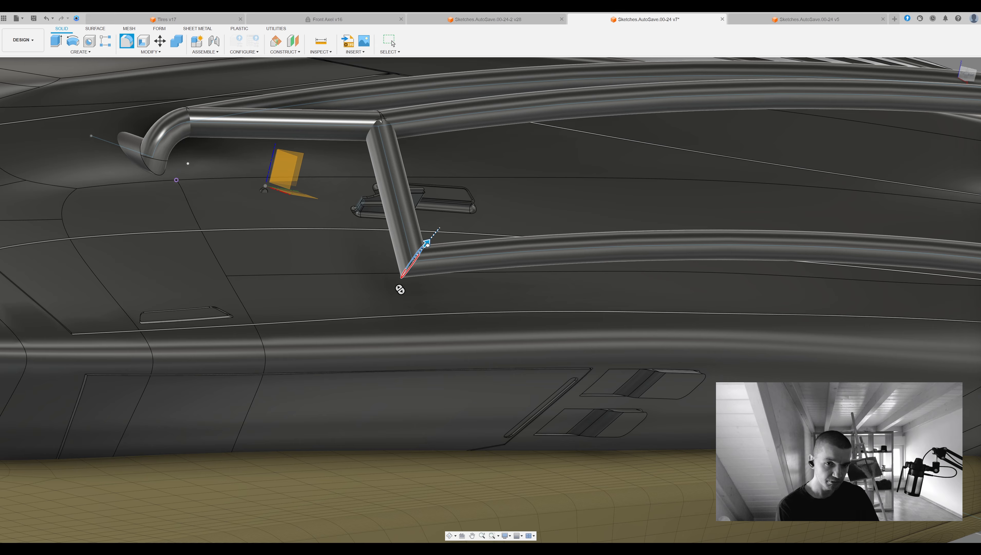
drag(427, 244, 429, 242)
shift+middle_drag(963, 202, 873, 195)
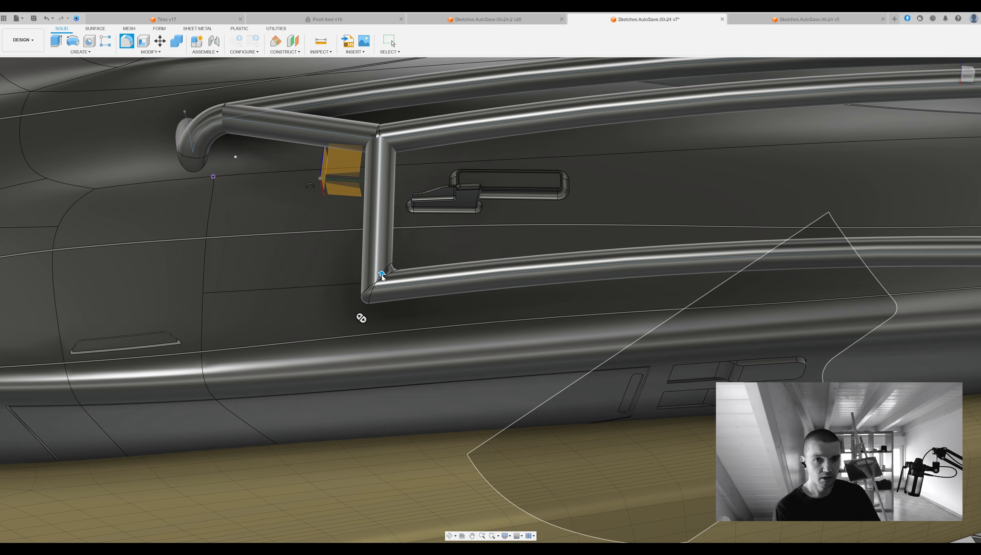
click(933, 165)
scroll(408, 136, down, 3)
Combine the side and tail pipes of the frame into a single body.
click(177, 41)
click(485, 112)
middle_drag(486, 155, 492, 190)
scroll(388, 233, down, 6)
click(485, 191)
click(942, 170)
scroll(941, 169, down, 4)
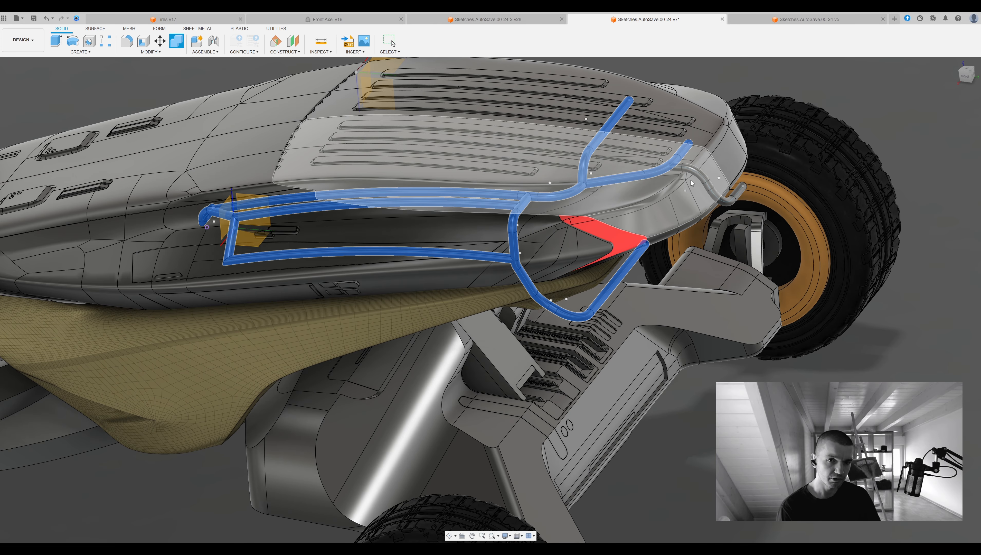
shift+middle_drag(900, 182, 882, 234)
Try again to fillet the mitred lower front corner on the combined pipe frame.
shift+middle_drag(696, 234, 583, 234)
scroll(501, 233, up, 8)
shift+middle_drag(501, 233, 505, 253)
scroll(511, 220, up, 5)
click(503, 231)
click(498, 210)
click(552, 197)
scroll(696, 233, down, 5)
middle_drag(714, 248, 595, 271)
key(Escape)
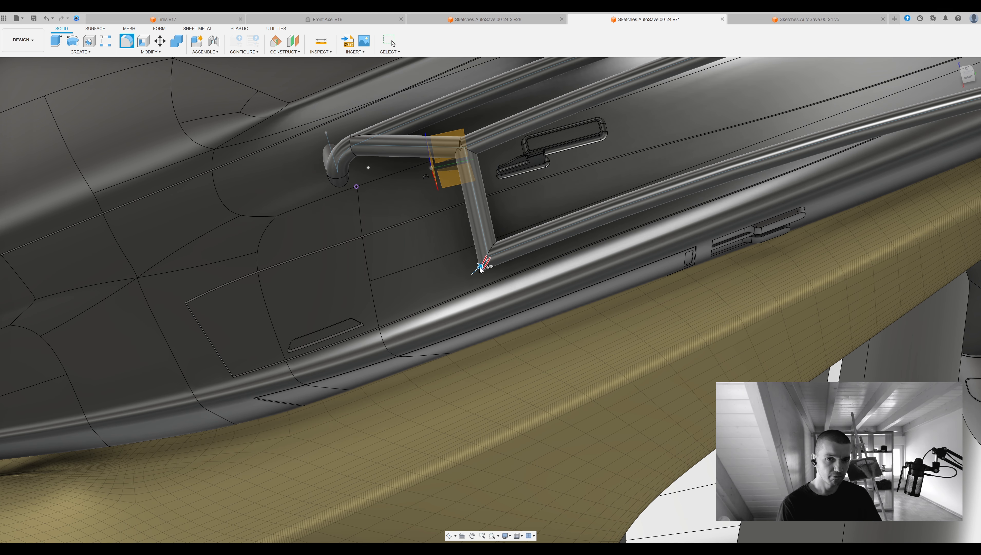
Fillet the joint edge where the front crosswise pipe meets the middle side pipe.
scroll(463, 147, up, 4)
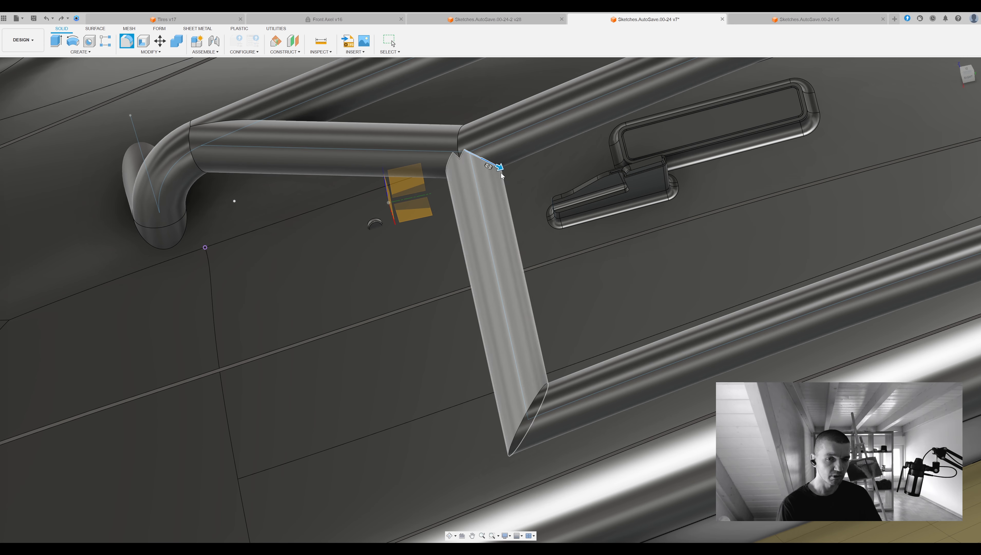
middle_drag(501, 176, 475, 197)
scroll(423, 203, up, 2)
key(Return)
Fillet the inner joint edge at the lower front corner of the side frame.
shift+middle_drag(583, 397, 625, 279)
scroll(629, 269, up, 3)
key(f)
click(630, 250)
key(Return)
Fillet the next joint edge between the pipes near the front of the side frame.
scroll(656, 248, down, 5)
shift+middle_drag(656, 248, 520, 150)
scroll(520, 149, up, 3)
key(f)
click(510, 149)
key(Return)
Fillet the edge where the frame's front bend meets the short inward pipe.
shift+middle_drag(465, 170, 401, 193)
scroll(407, 200, up, 3)
key(f)
click(401, 193)
key(Return)
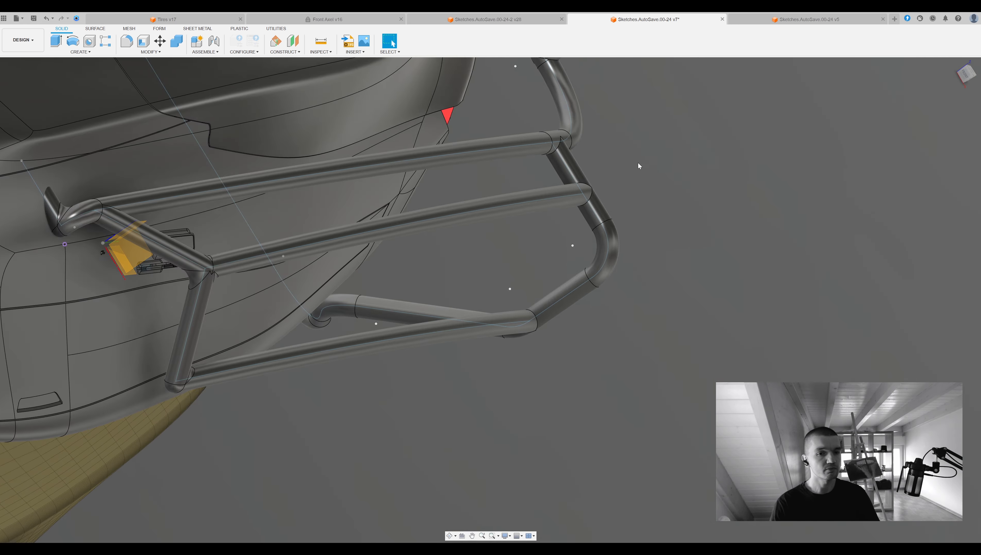
Fillet the joint edge where the tail pipe branches off the upper side pipe.
scroll(550, 144, up, 5)
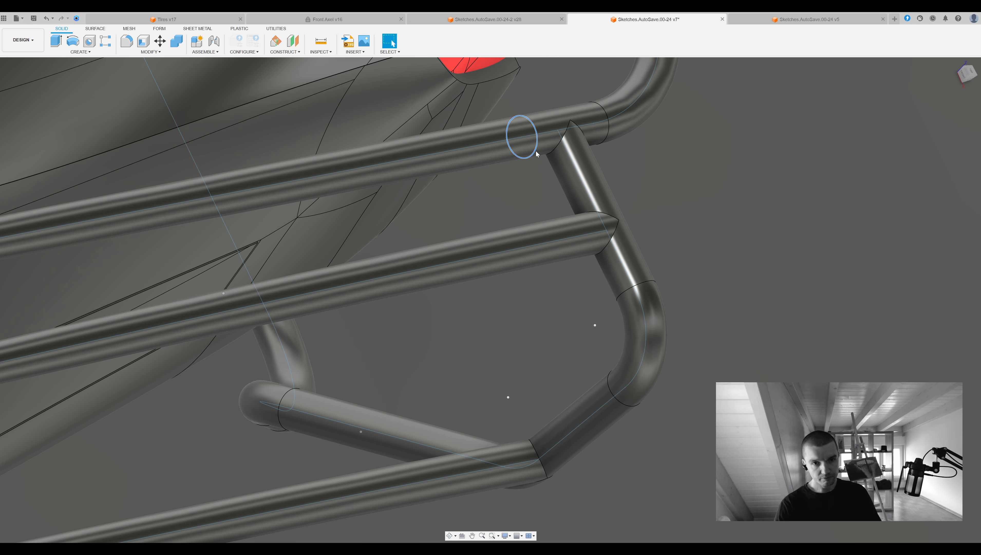
key(Return)
shift+middle_drag(561, 146, 567, 123)
key(f)
key(Return)
Fillet the joint edge where the lowest side pipe meets the descending tail pipe beside the red tail light.
shift+middle_drag(648, 252, 559, 321)
click(560, 320)
key(f)
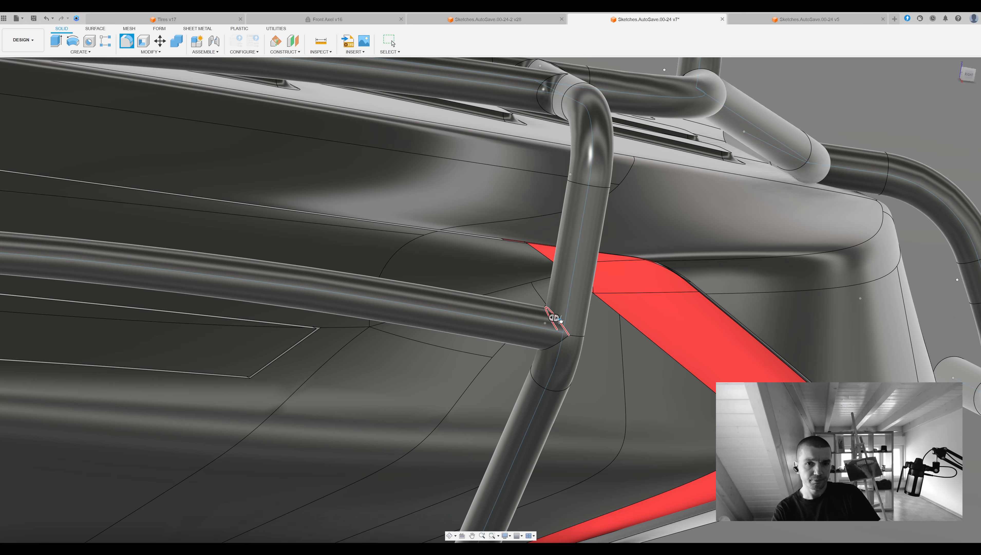
scroll(555, 349, down, 10)
shift+middle_drag(556, 349, 575, 334)
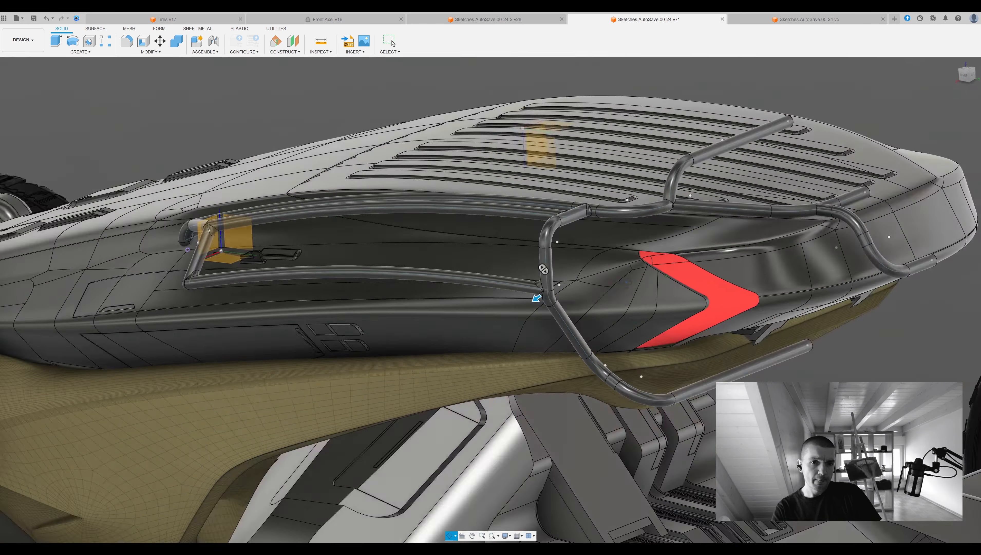
key(Return)
scroll(667, 197, up, 10)
key(Return)
scroll(671, 209, down, 8)
shift+middle_drag(671, 209, 634, 243)
scroll(634, 242, up, 3)
key(v)
key(ctrl+z)
click(564, 270)
key(Escape)
scroll(567, 262, up, 5)
scroll(618, 235, down, 4)
shift+middle_drag(619, 235, 653, 254)
scroll(618, 248, up, 3)
click(656, 250)
key(Escape)
Fillet the joint edge where the curved rear pipe meets the frame bar above the tail.
scroll(709, 240, down, 6)
shift+middle_drag(709, 241, 660, 282)
scroll(660, 281, down, 4)
scroll(653, 220, up, 5)
click(652, 220)
key(f)
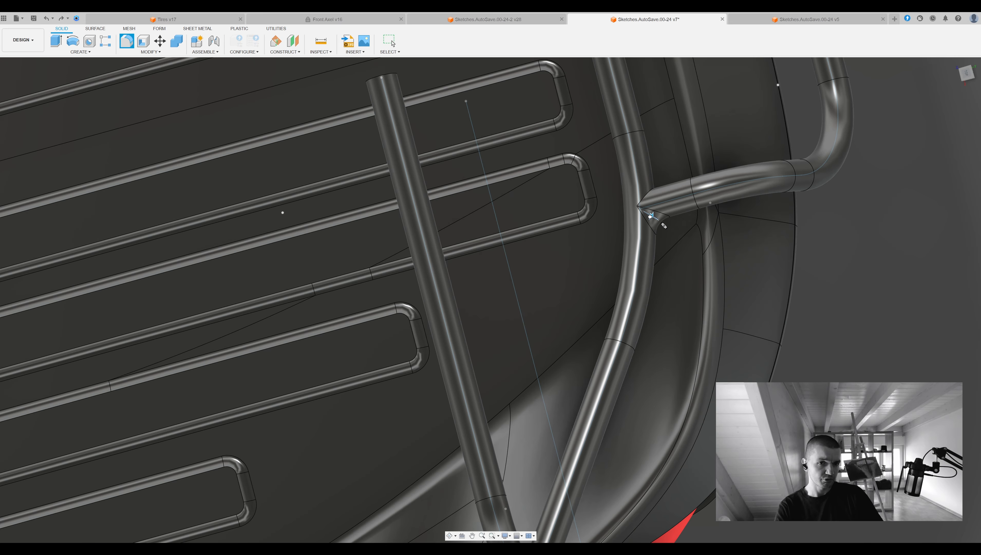
key(Return)
scroll(928, 231, down, 6)
shift+middle_drag(928, 230, 711, 271)
scroll(825, 263, down, 4)
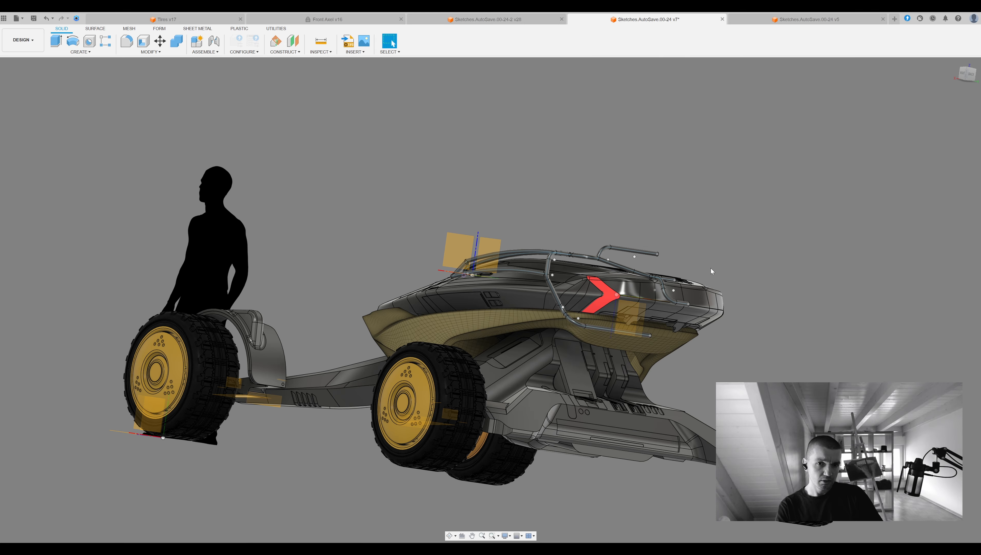
Examine the joined pipe frame around the vehicle's upper body and tail from several angles.
click(640, 253)
shift+middle_drag(639, 253, 445, 287)
scroll(445, 286, up, 3)
click(445, 286)
click(946, 145)
shift+middle_drag(946, 145, 849, 228)
scroll(686, 194, down, 5)
shift+drag(850, 228, 711, 272)
scroll(711, 272, up, 5)
shift+middle_drag(711, 272, 831, 249)
click(966, 74)
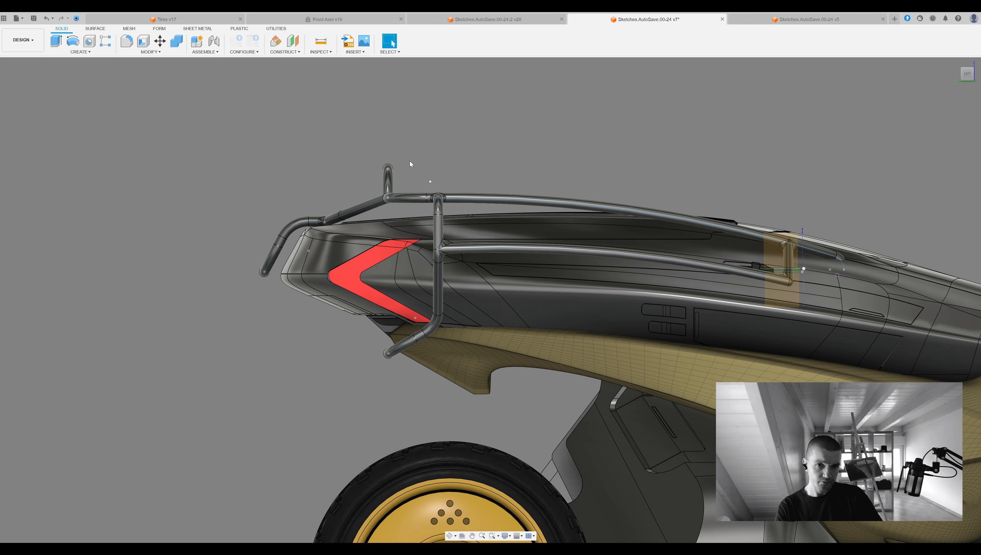
Open the pipe frame's path sketch for editing and select its upper side curve.
mouse_move(417, 199)
shift+middle_down()
mouse_move(454, 206)
mouse_move(481, 280)
mouse_move(492, 137)
mouse_move(669, 188)
shift+middle_up()
double_click(669, 188)
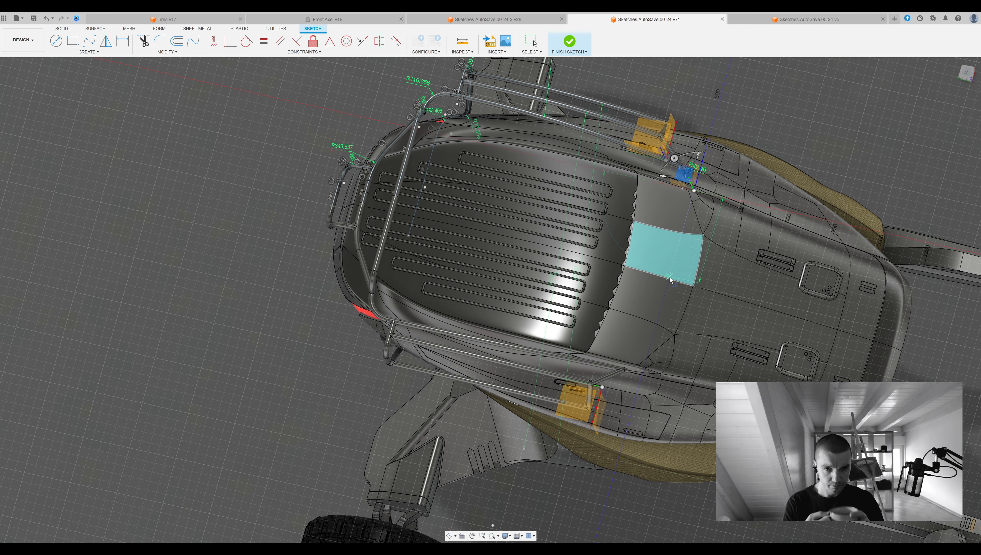
shift+middle_drag(444, 135, 621, 238)
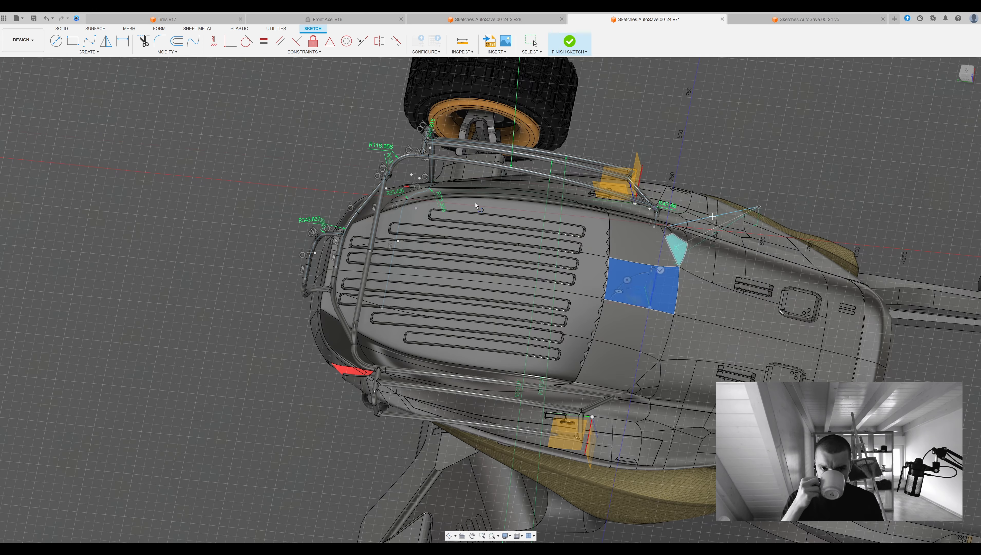
key(Escape)
mouse_move(428, 239)
shift+middle_down()
mouse_move(571, 212)
mouse_move(545, 192)
shift+middle_up()
click(452, 316)
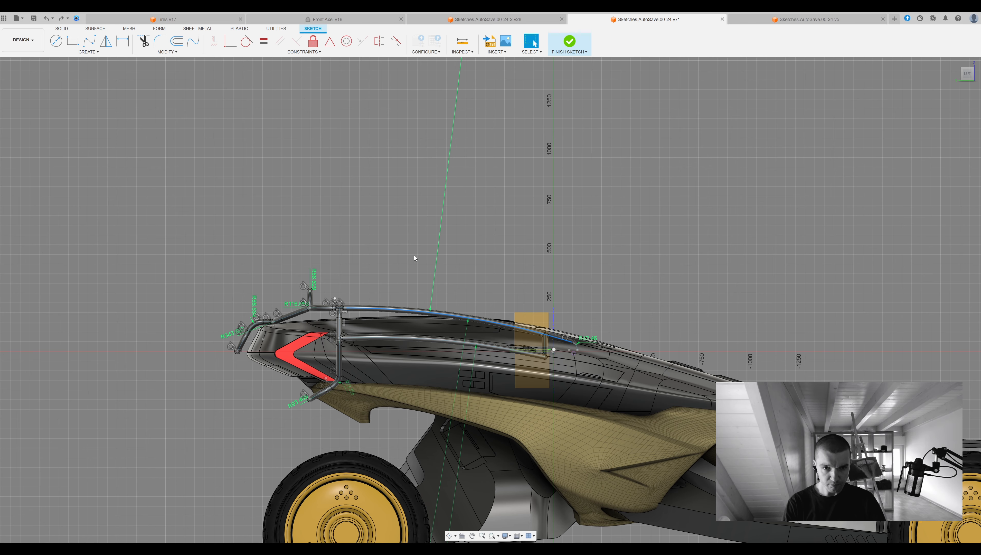
scroll(557, 341, up, 5)
key(Escape)
click(571, 340)
key(o)
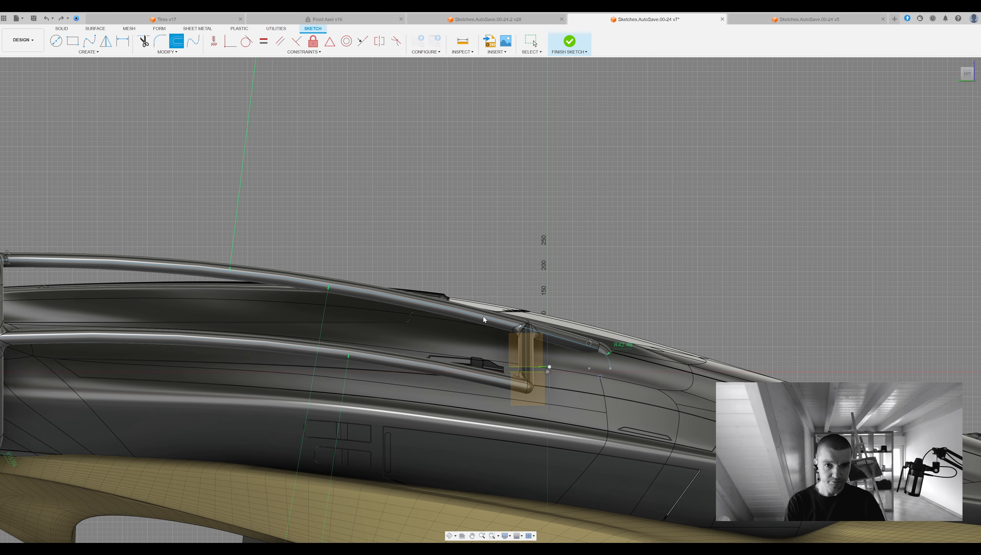
key(Escape)
Try to move the path curves of the upper side pipe and its front end within the frame sketch.
scroll(482, 317, down, 2)
middle_drag(432, 255, 595, 181)
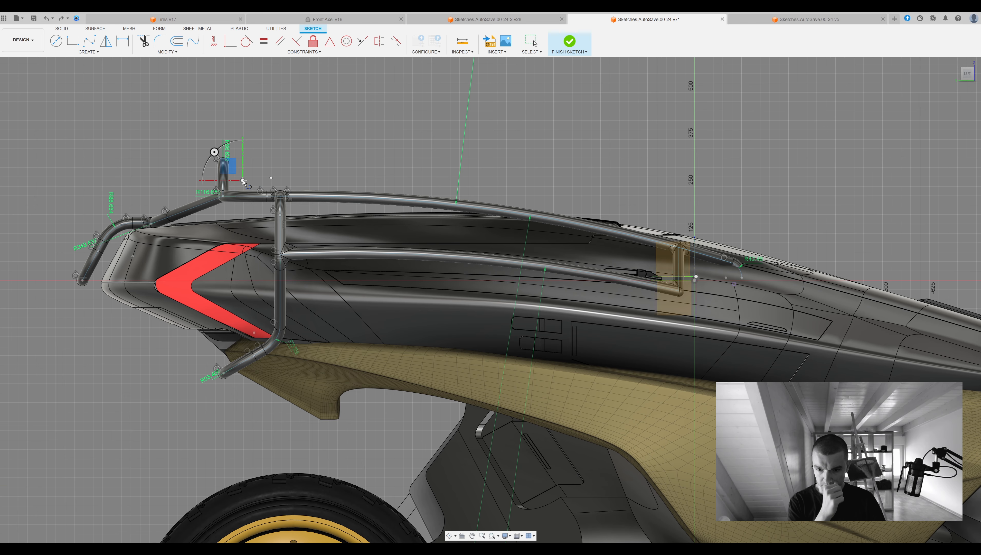
key(Escape)
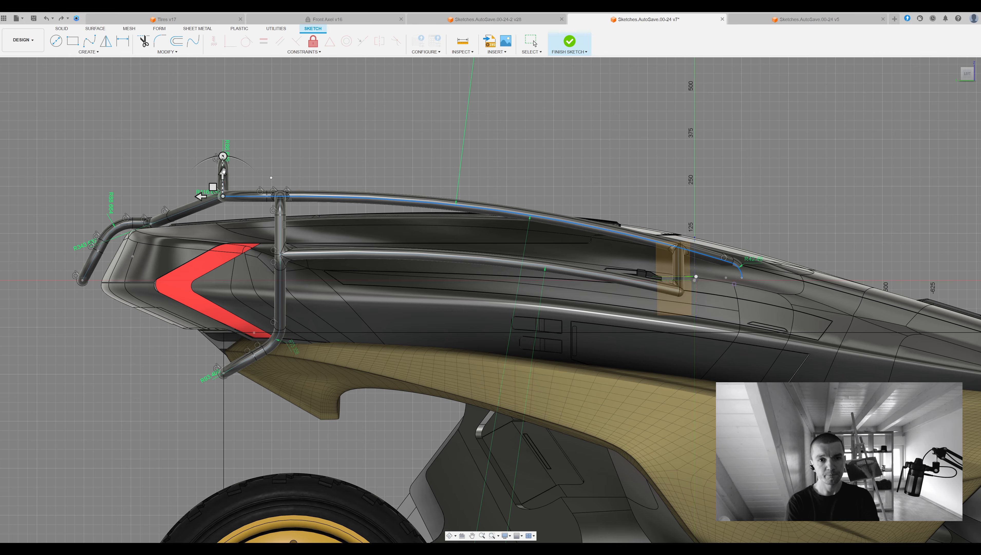
scroll(327, 197, down, 3)
mouse_move(327, 197)
shift+middle_down()
mouse_move(599, 192)
mouse_move(428, 114)
shift+middle_up()
double_click(574, 135)
mouse_move(574, 135)
shift+middle_down()
mouse_move(731, 226)
mouse_move(713, 229)
shift+middle_up()
scroll(713, 229, up, 2)
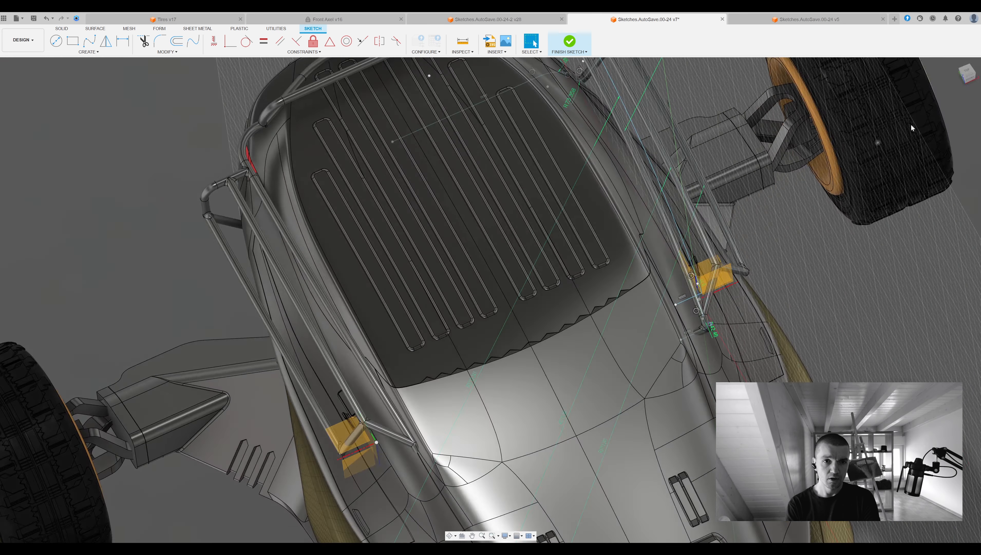
middle_drag(596, 348, 596, 349)
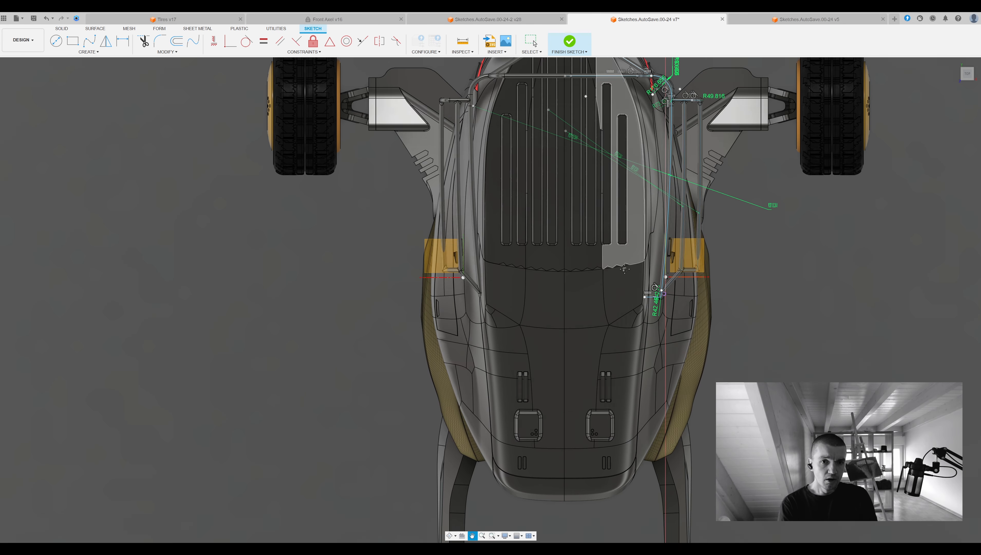
scroll(643, 298, up, 5)
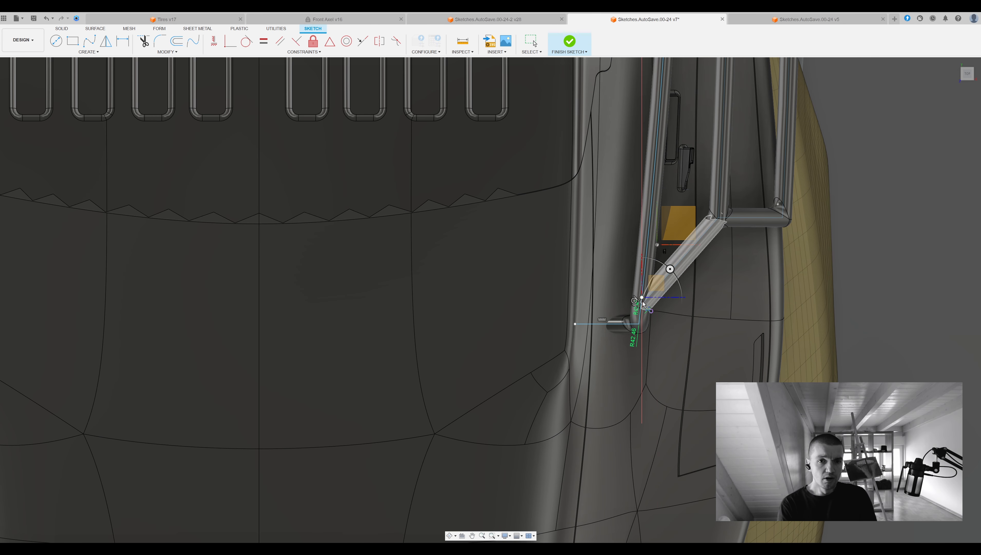
scroll(272, 307, down, 1)
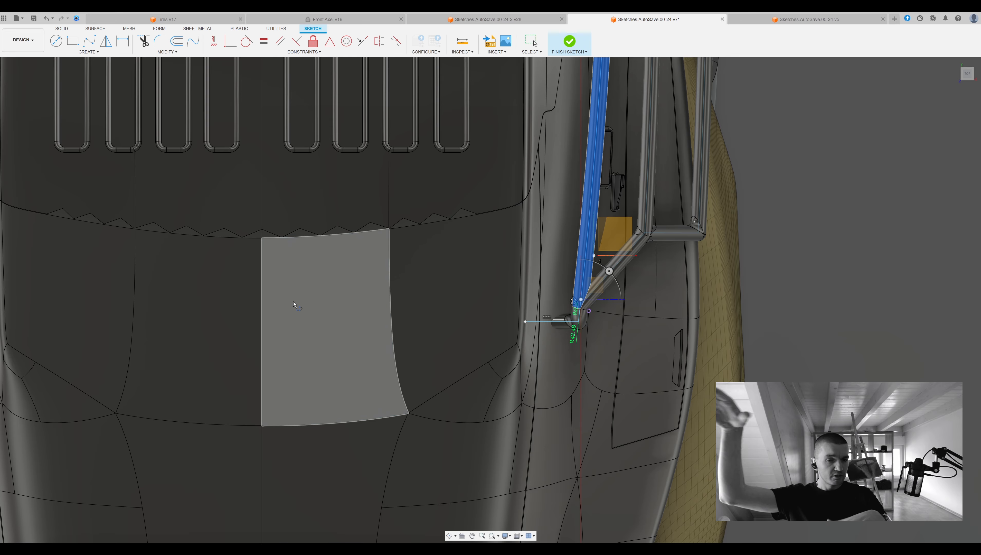
scroll(346, 319, down, 5)
shift+middle_drag(346, 319, 429, 215)
key(Escape)
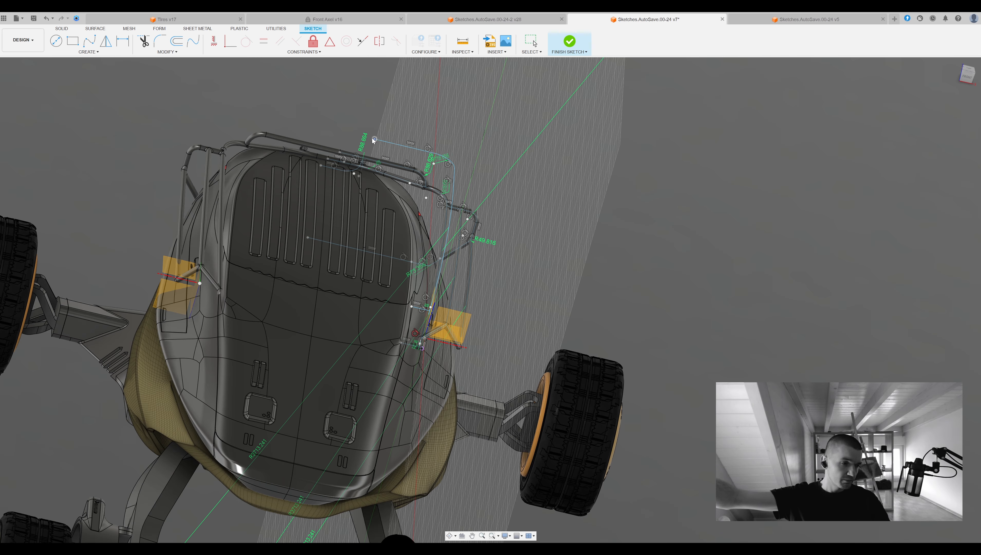
Add a short line at the free inner end of the upper rear path and finish the sketch.
key(l)
click(373, 139)
click(362, 125)
shift+middle_drag(362, 124, 331, 249)
key(Escape)
mouse_move(286, 417)
shift+middle_down()
mouse_move(373, 323)
mouse_move(447, 287)
shift+middle_up()
scroll(523, 303, up, 5)
click(514, 291)
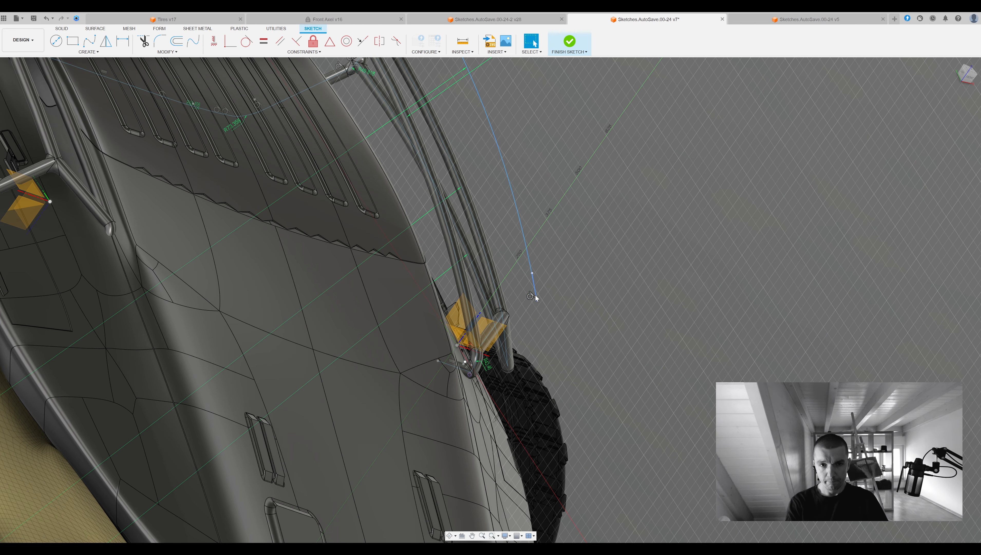
key(Escape)
scroll(536, 280, down, 5)
click(963, 72)
middle_drag(696, 218, 677, 235)
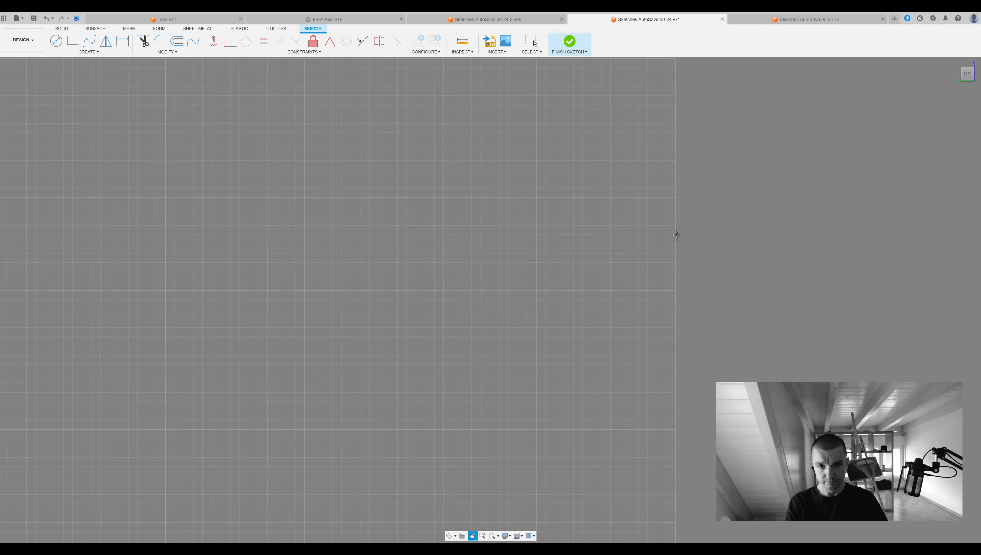
click(570, 42)
Sketch straight lines above the upper side pipe, horizontal from the rear and sloping down towards the front, and finish the sketch.
scroll(580, 210, up, 5)
mouse_move(580, 211)
shift+middle_down()
mouse_move(548, 241)
mouse_move(534, 300)
shift+middle_up()
double_click(422, 295)
scroll(367, 298, up, 1)
key(l)
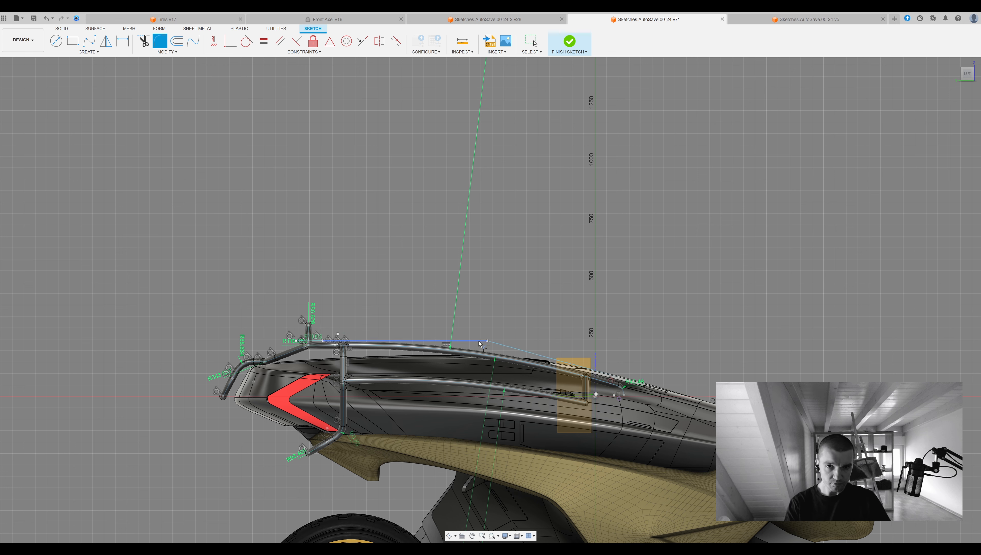
click(569, 42)
Round the corner between the two straight lines above the upper side pipe with a sketch fillet.
mouse_move(583, 241)
shift+middle_down()
mouse_move(646, 250)
mouse_move(482, 268)
shift+middle_up()
double_click(701, 255)
key(Escape)
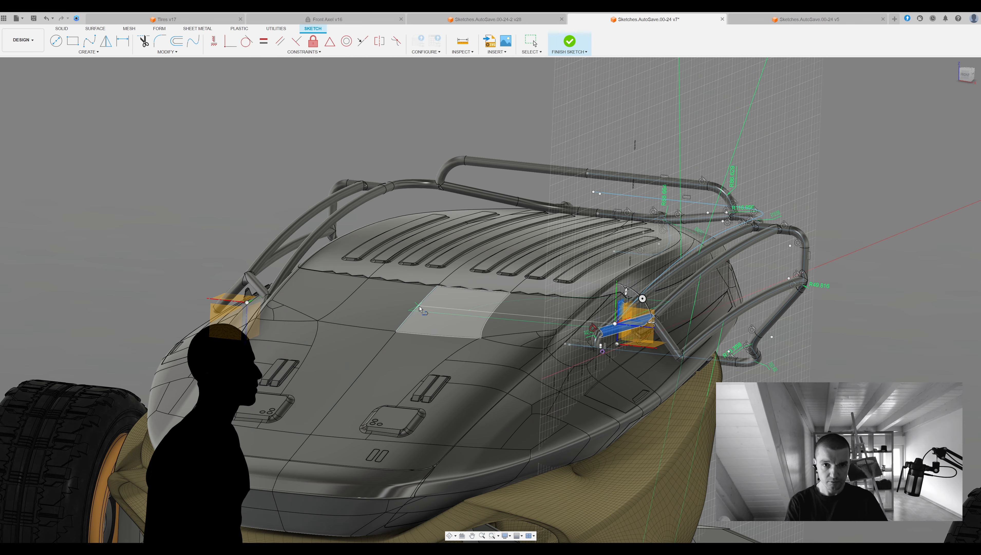
shift+middle_drag(418, 306, 526, 179)
shift+middle_drag(598, 352, 766, 264)
mouse_move(563, 175)
shift+middle_down()
mouse_move(765, 151)
mouse_move(762, 163)
mouse_move(617, 169)
mouse_move(475, 197)
shift+middle_up()
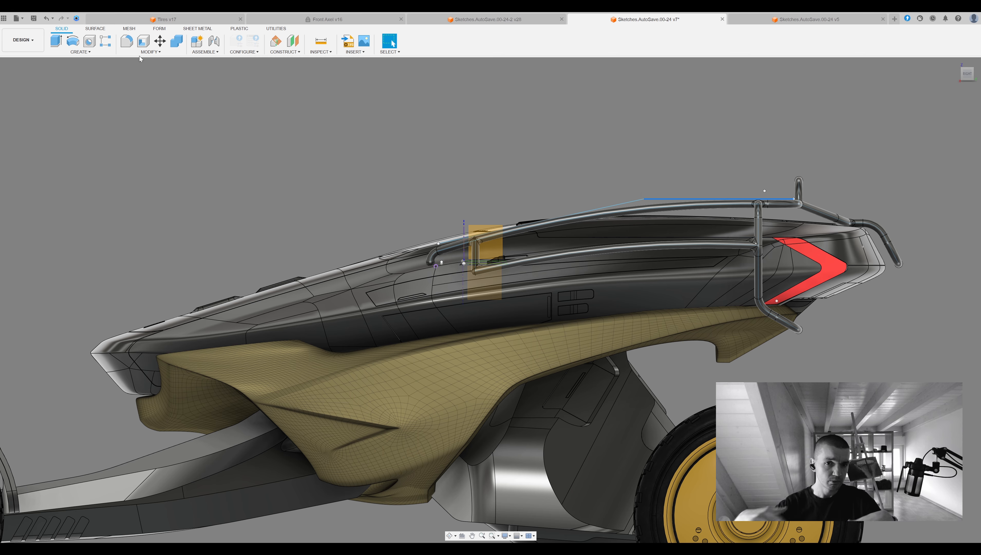
click(159, 41)
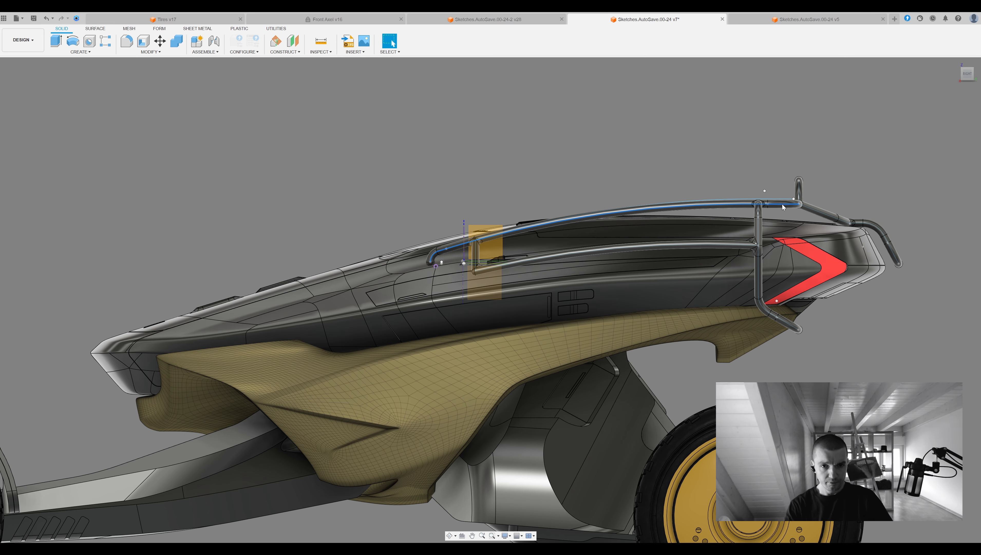
shift+middle_drag(784, 207, 775, 180)
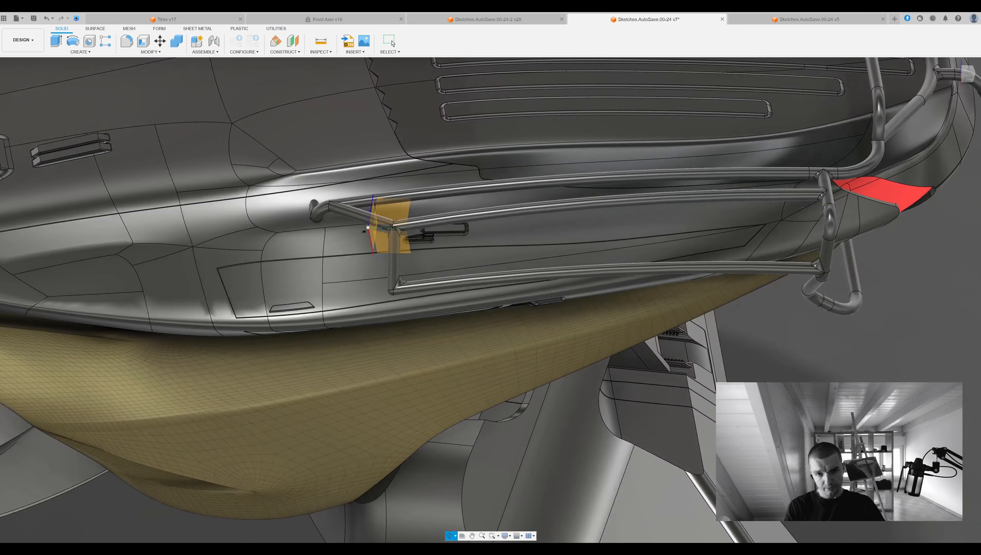
Sketch a thin curved roof panel profile in the side view along the upper side pipe.
click(967, 74)
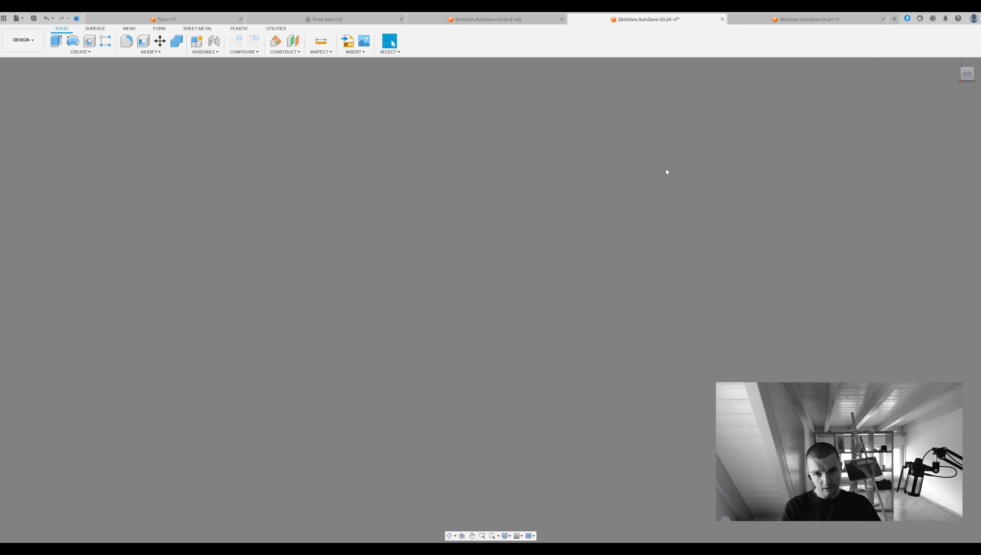
middle_drag(502, 482, 576, 184)
click(343, 284)
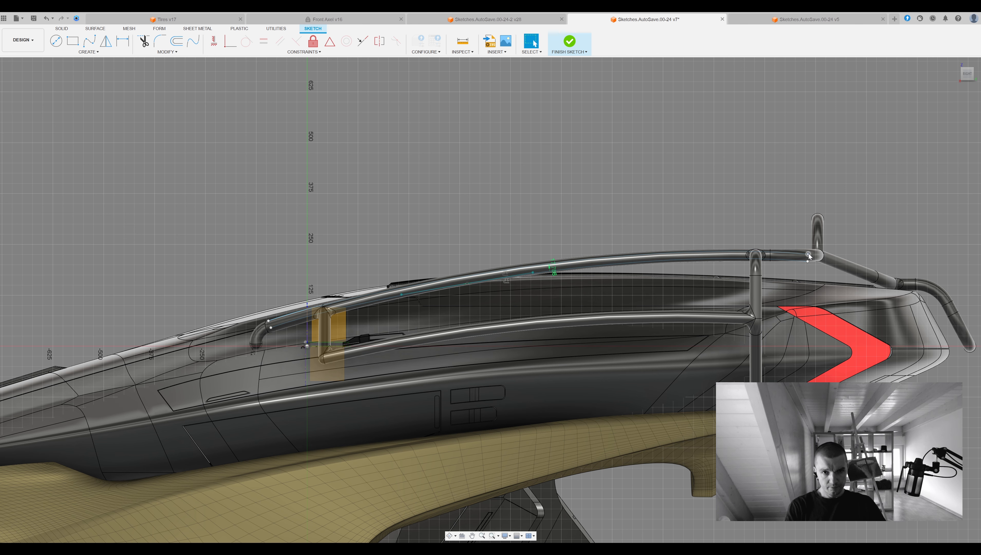
key(Escape)
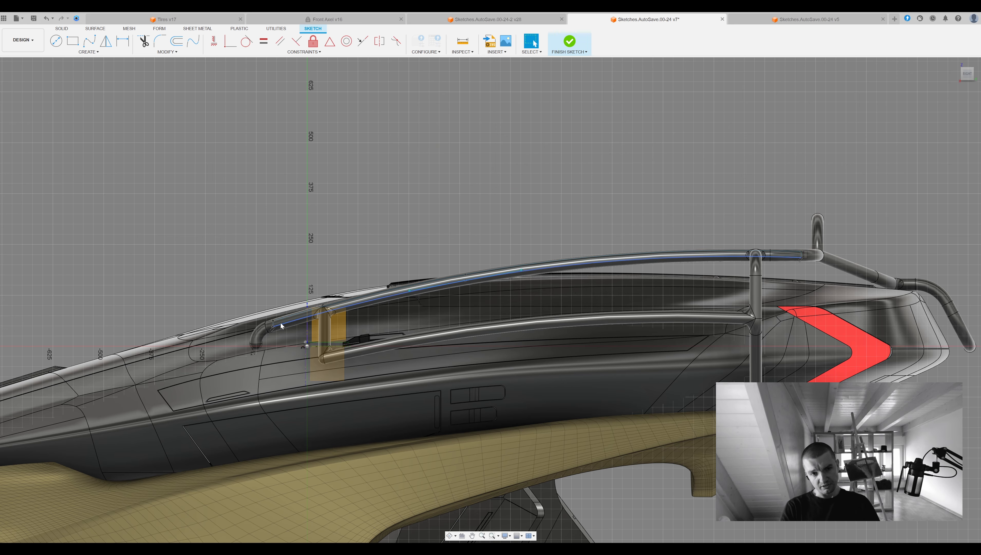
Extrude the thin curved profile sideways over the ribbed rear deck to form a roof panel.
shift+middle_drag(281, 323, 373, 385)
scroll(777, 240, up, 3)
scroll(563, 301, down, 7)
key(e)
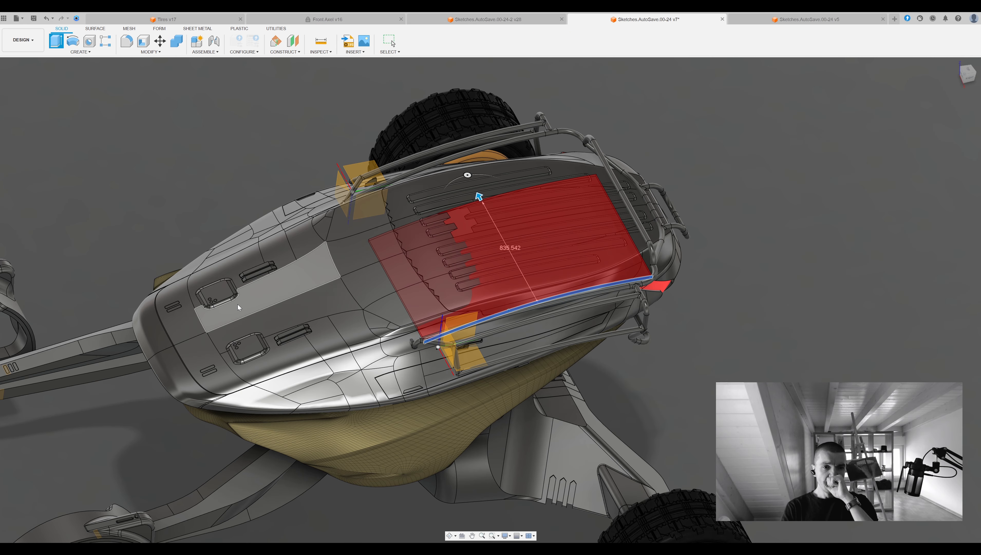
shift+middle_drag(730, 299, 816, 264)
click(942, 204)
Adjust the roof panel's extent by press-pulling one of its edge faces.
scroll(719, 279, up, 5)
shift+middle_drag(746, 280, 722, 284)
scroll(754, 258, up, 3)
shift+middle_drag(762, 253, 777, 206)
scroll(760, 190, up, 3)
shift+middle_drag(750, 238, 715, 233)
scroll(621, 291, down, 6)
click(466, 450)
key(q)
drag(494, 480, 603, 384)
scroll(615, 274, up, 4)
scroll(583, 288, down, 5)
shift+middle_drag(538, 317, 482, 338)
scroll(661, 305, up, 4)
key(Return)
Press-pull further edge faces of the roof panel so that it covers one half of the rear deck.
click(711, 327)
key(q)
drag(714, 329, 823, 342)
shift+middle_drag(835, 340, 596, 300)
scroll(420, 311, up, 4)
key(Return)
click(384, 321)
key(q)
drag(384, 322, 619, 266)
key(Return)
shift+middle_drag(834, 268, 865, 287)
scroll(771, 287, down, 3)
key(Return)
scroll(773, 285, down, 4)
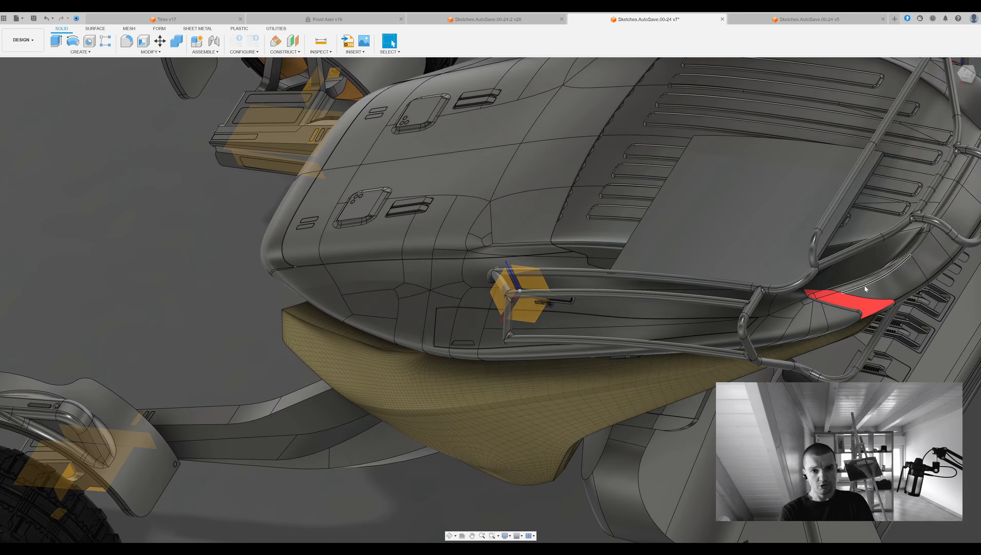
Press-pull the panel's face near the red tail light slightly to fit it to the pipe frame.
scroll(866, 282, up, 6)
click(863, 276)
key(q)
drag(869, 276, 865, 275)
key(Return)
scroll(783, 315, down, 4)
Mirror the half roof panel to the other side of the vehicle and adjust its placement on the frame.
shift+middle_drag(783, 315, 744, 296)
key(m)
click(750, 302)
click(714, 308)
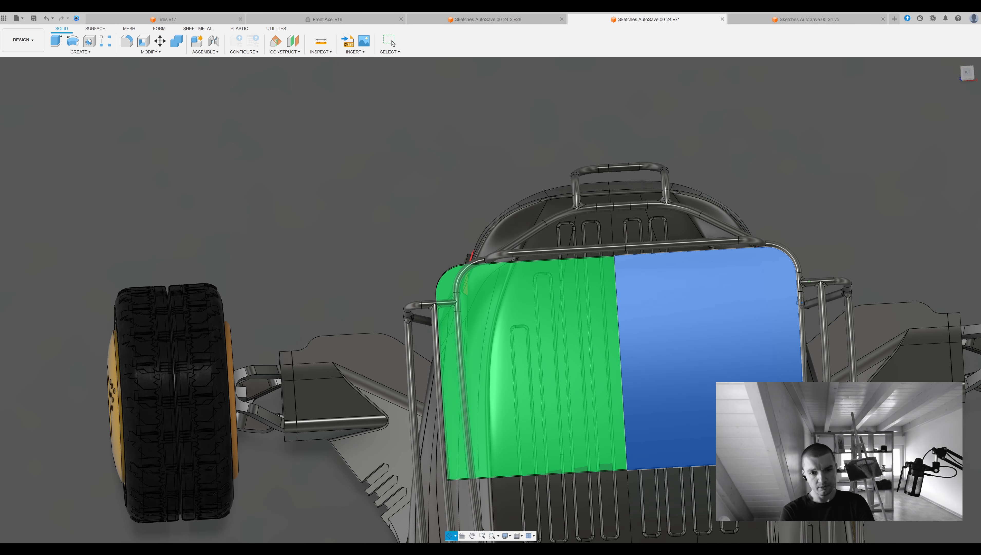
key(Return)
shift+middle_drag(836, 285, 847, 290)
click(967, 74)
middle_drag(948, 359, 903, 379)
key(m)
click(548, 152)
drag(505, 151, 487, 149)
middle_drag(954, 206, 946, 178)
key(Return)
Extend the open end of the upper rear pipe to the level of the lower rear pipe's end face.
shift+middle_drag(773, 342, 746, 270)
scroll(466, 125, up, 6)
click(548, 297)
key(q)
drag(538, 297, 473, 300)
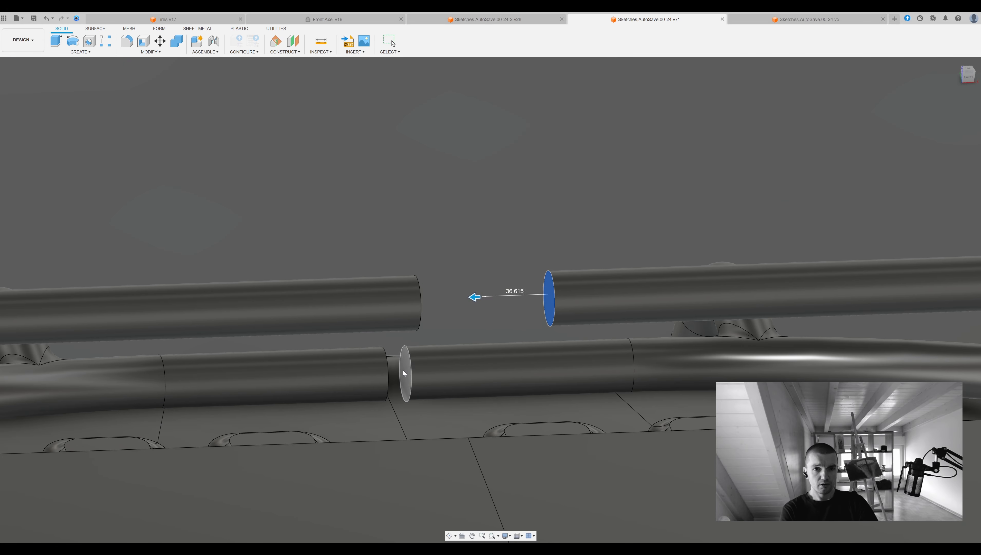
click(404, 373)
key(Return)
Round the two front corners of the roof panel with a fillet.
scroll(482, 310, down, 8)
middle_drag(536, 295, 621, 288)
scroll(366, 300, up, 5)
click(377, 286)
key(f)
drag(374, 285, 383, 282)
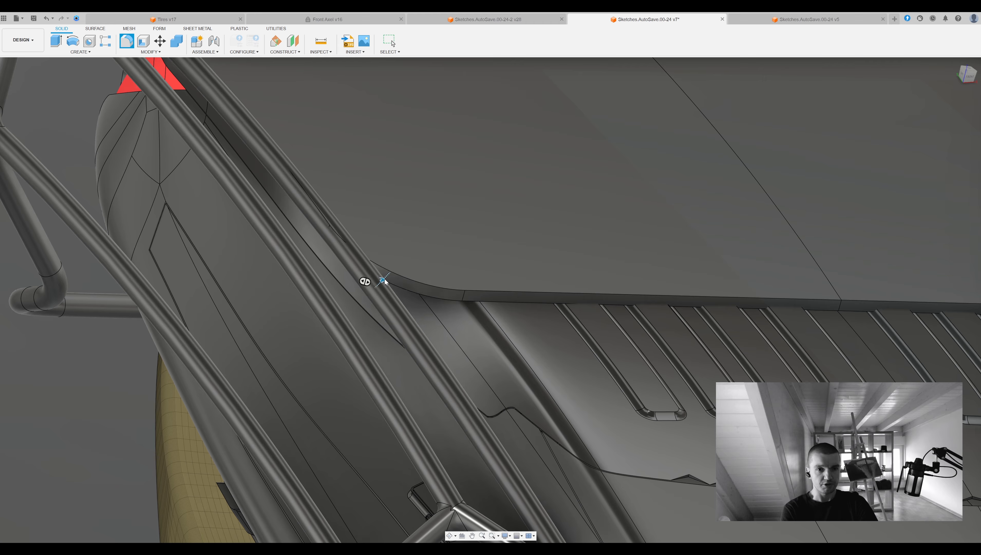
scroll(383, 282, down, 4)
click(738, 296)
mouse_move(738, 297)
shift+middle_down()
mouse_move(946, 228)
mouse_move(734, 289)
shift+middle_up()
key(Return)
scroll(733, 289, down, 6)
middle_drag(606, 288, 505, 296)
scroll(485, 272, up, 5)
click(470, 265)
key(l)
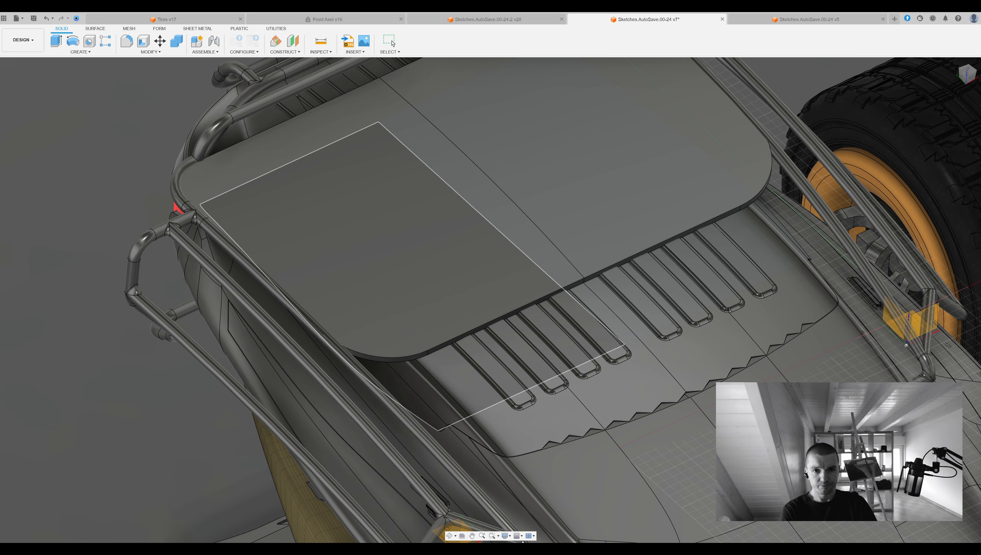
key(Escape)
Render the vehicle in-canvas in the Render workspace and examine the pipe frame and tail from the rear side.
scroll(466, 272, down, 5)
shift+middle_drag(658, 295, 428, 348)
shift+middle_drag(542, 348, 827, 233)
scroll(827, 233, down, 3)
scroll(931, 94, down, 3)
shift+middle_drag(931, 94, 711, 385)
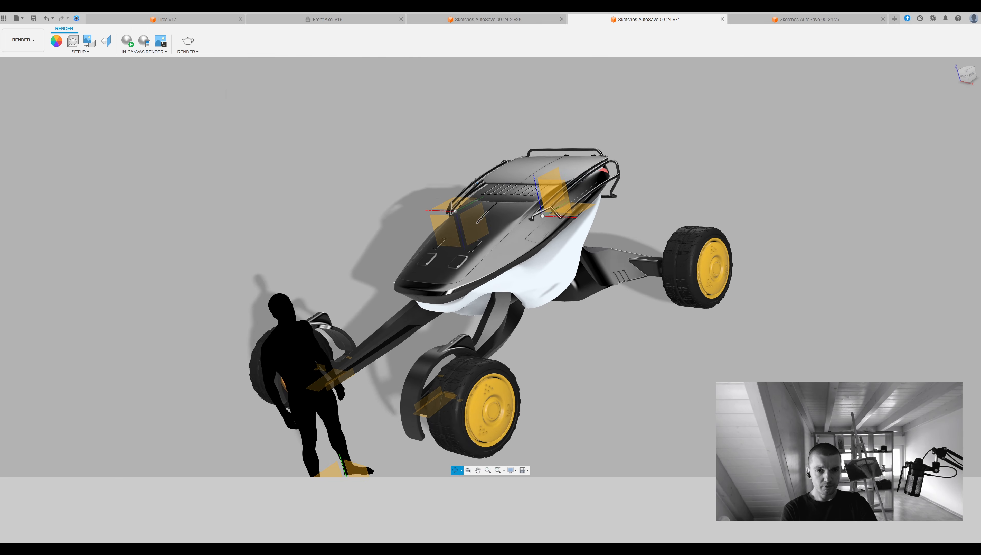
shift+middle_drag(477, 182, 610, 209)
click(127, 41)
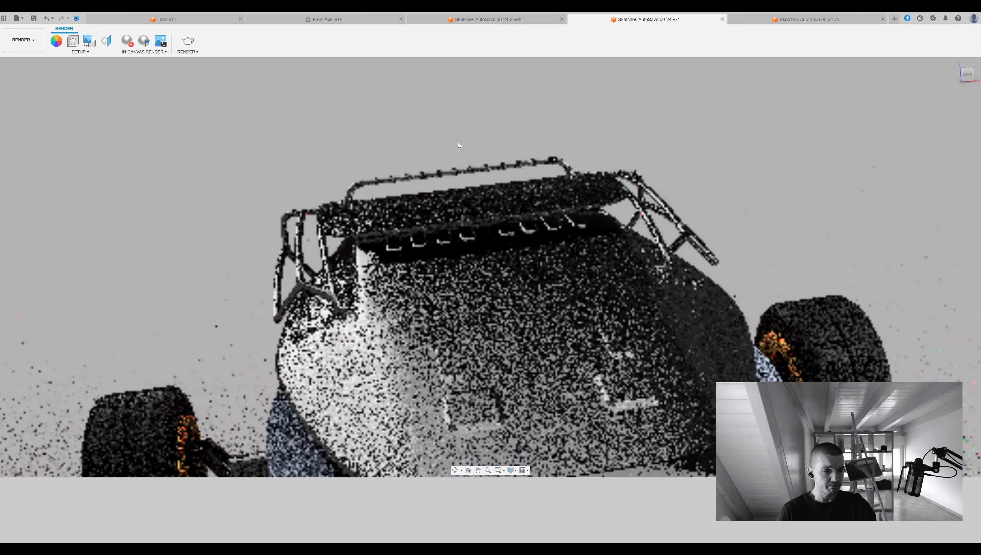
shift+middle_drag(458, 142, 549, 188)
click(127, 41)
shift+middle_drag(482, 156, 447, 159)
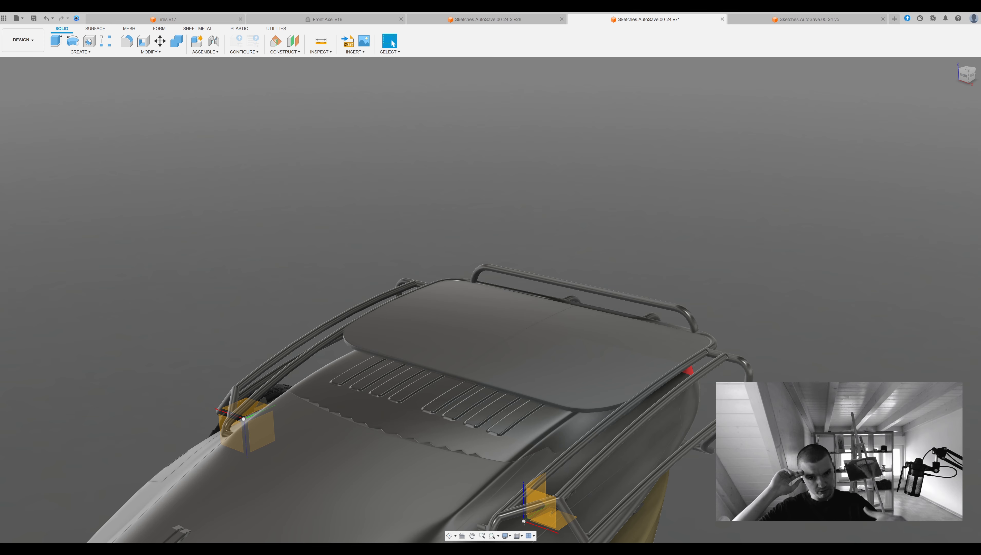
Copy one half of the roof panel and move the copy straight up above the original panel.
shift+middle_drag(517, 295, 793, 241)
click(622, 290)
ctrl+click(524, 316)
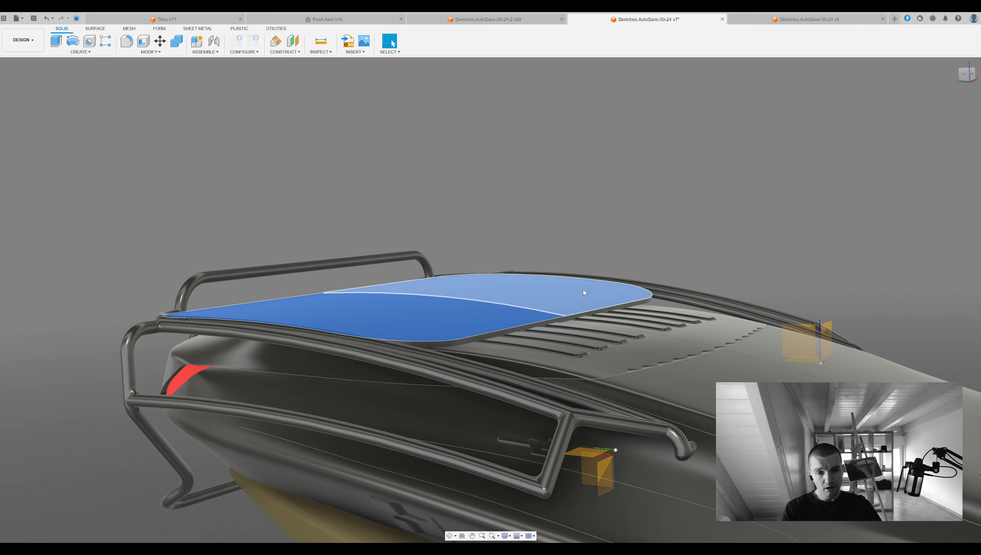
click(21, 113)
double_click(536, 279)
key(m)
drag(564, 291, 563, 267)
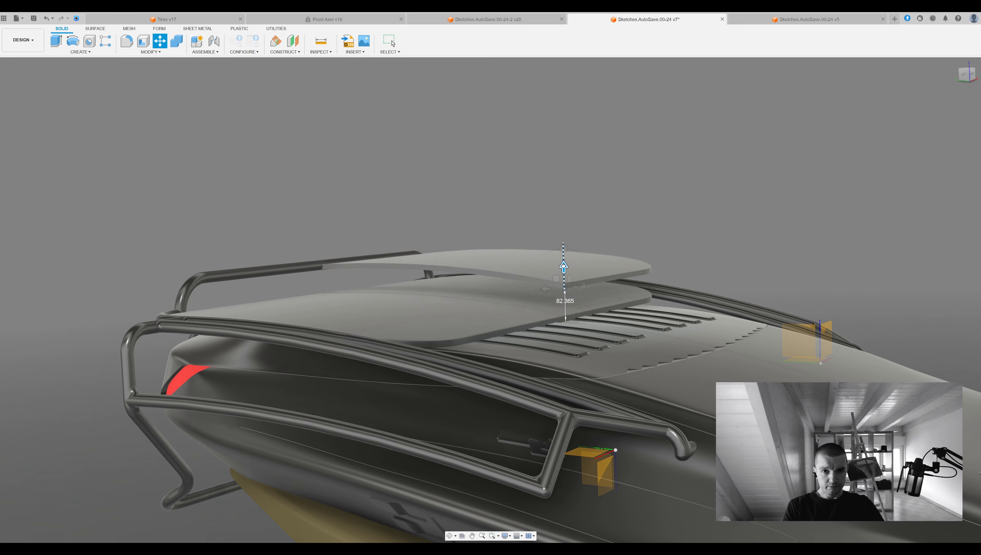
shift+middle_drag(563, 268, 676, 248)
drag(683, 272, 683, 259)
shift+middle_drag(388, 233, 272, 225)
key(Return)
Thicken the raised copy of the roof panel half with Press Pull.
click(772, 262)
key(q)
drag(772, 274, 771, 311)
key(Return)
shift+middle_drag(389, 233, 680, 296)
Shell the thickened panel copy into a thin-walled body, adjusting the wall thickness by eye.
click(143, 41)
click(605, 287)
drag(409, 193, 409, 190)
shift+middle_drag(357, 258, 763, 239)
drag(807, 239, 806, 232)
shift+middle_drag(804, 233, 505, 287)
click(505, 288)
shift+middle_drag(618, 281, 571, 256)
click(413, 304)
click(505, 295)
key(Return)
Delete two unwanted faces from the shelled panel copy.
click(352, 292)
key(Delete)
click(467, 322)
key(Delete)
Shell the raised panel copy again and delete a leftover face from the result.
shift+middle_drag(736, 315, 808, 361)
click(143, 41)
click(544, 280)
drag(596, 245, 590, 250)
click(946, 165)
click(574, 287)
key(Delete)
Delete the remaining unwanted faces from the raised rim, including the large curved side face.
shift+middle_drag(659, 300, 706, 233)
click(565, 249)
key(Delete)
click(591, 271)
key(Delete)
mouse_move(707, 234)
middle_down()
mouse_move(765, 229)
mouse_move(719, 232)
middle_up()
scroll(719, 232, up, 2)
click(626, 233)
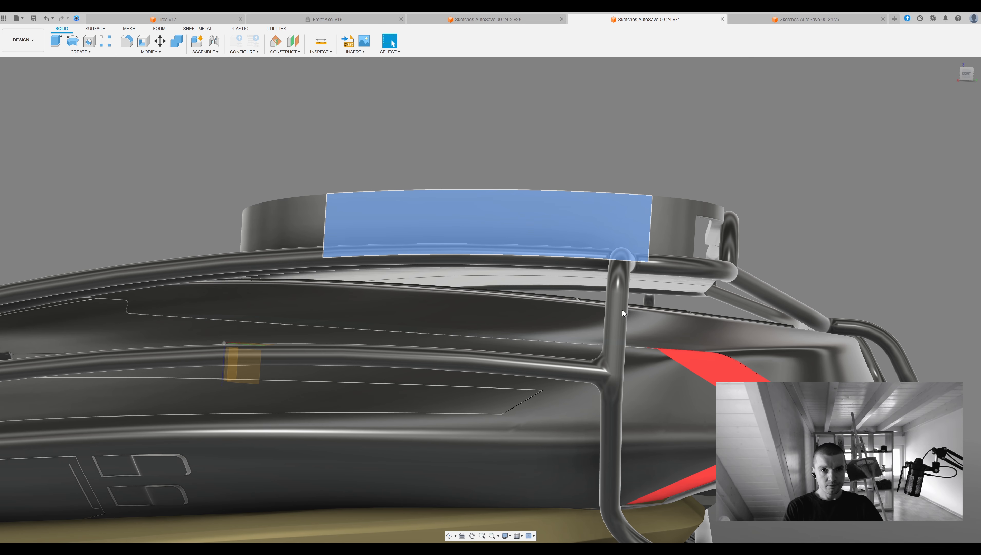
key(Delete)
Try to offset a face of the raised rim with Press Pull.
shift+middle_drag(707, 309, 681, 320)
scroll(785, 257, down, 3)
scroll(785, 257, up, 3)
click(681, 320)
key(q)
drag(681, 321, 749, 339)
shift+middle_drag(749, 339, 745, 236)
key(ctrl+z)
click(745, 235)
Reshape the wall of the raised rim half by pulling its selected face by eye.
key(shift+s)
drag(760, 231, 751, 229)
shift+middle_drag(748, 232, 740, 263)
click(415, 197)
shift+middle_drag(416, 196, 424, 121)
drag(424, 121, 438, 123)
click(933, 171)
Extrude the end face of the raised rim's wall by eye.
shift+middle_drag(758, 256, 711, 224)
click(704, 219)
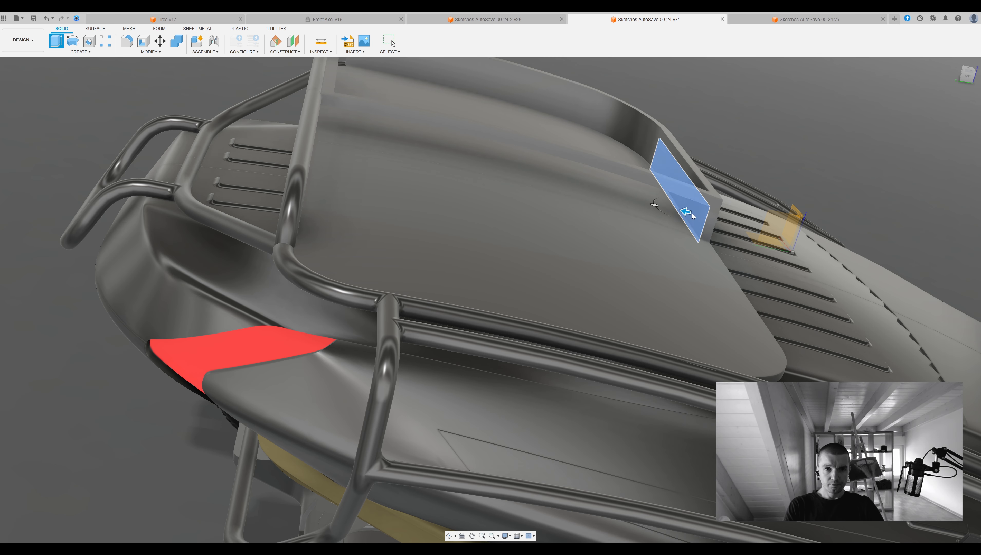
drag(686, 211, 709, 216)
click(943, 238)
Extrude the long curved face of the raised rim by eye.
click(462, 98)
key(e)
shift+middle_drag(410, 139, 495, 241)
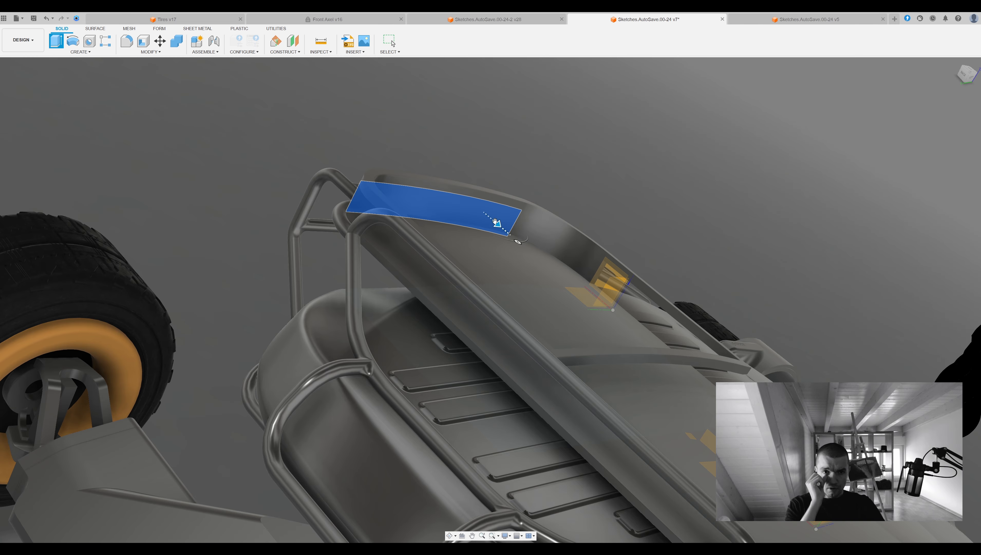
drag(500, 227, 478, 207)
click(895, 214)
click(895, 232)
shift+middle_drag(582, 186, 674, 284)
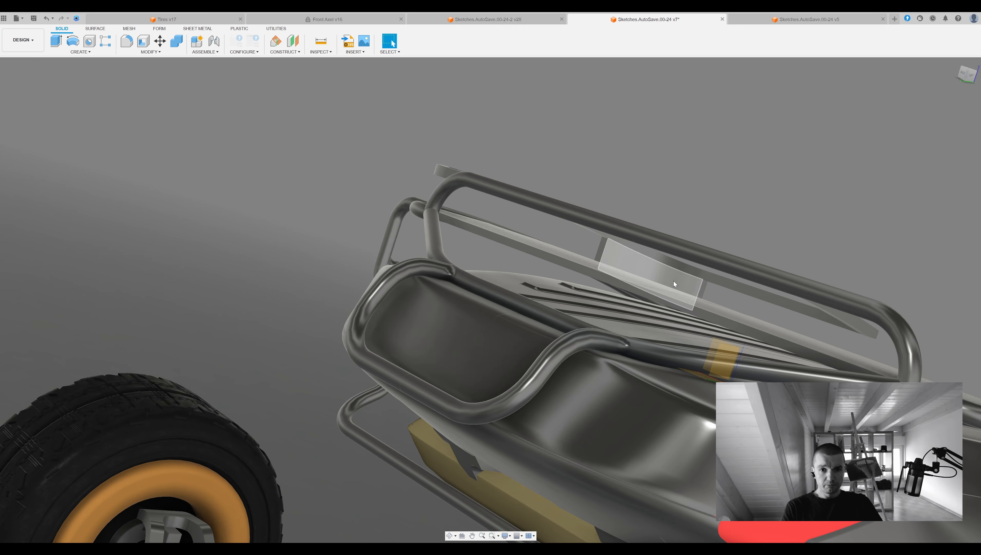
Select the whole raised rim half with its hanging plate and undo the last operation.
scroll(852, 326, up, 10)
scroll(867, 337, down, 8)
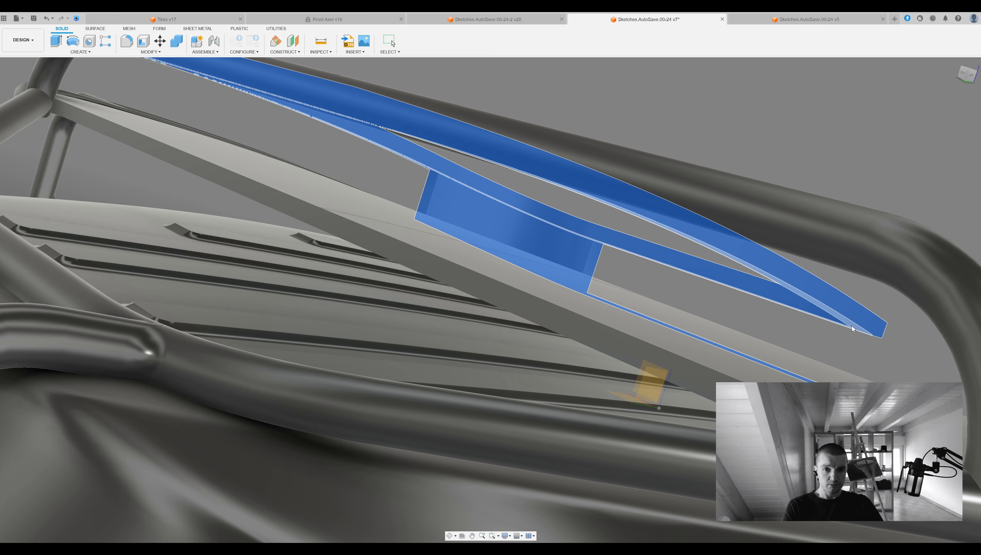
shift+middle_drag(671, 281, 735, 311)
click(735, 310)
shift+middle_drag(940, 136, 650, 176)
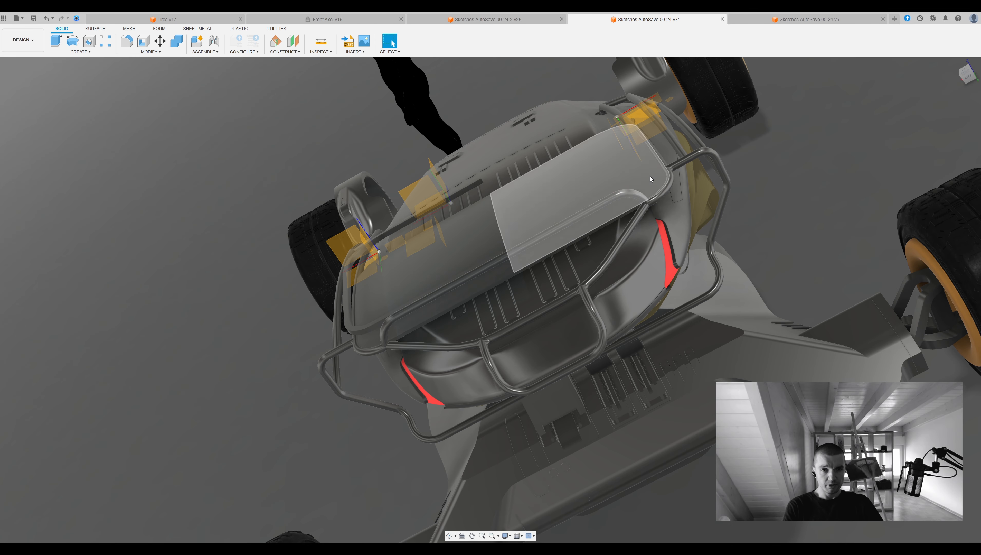
key(ctrl+z)
Mirror the raised rim half to the other side and combine both halves into one closed ring above the roof.
click(481, 263)
shift+middle_drag(919, 128, 575, 248)
click(433, 308)
shift+middle_drag(942, 149, 302, 133)
click(302, 133)
click(816, 177)
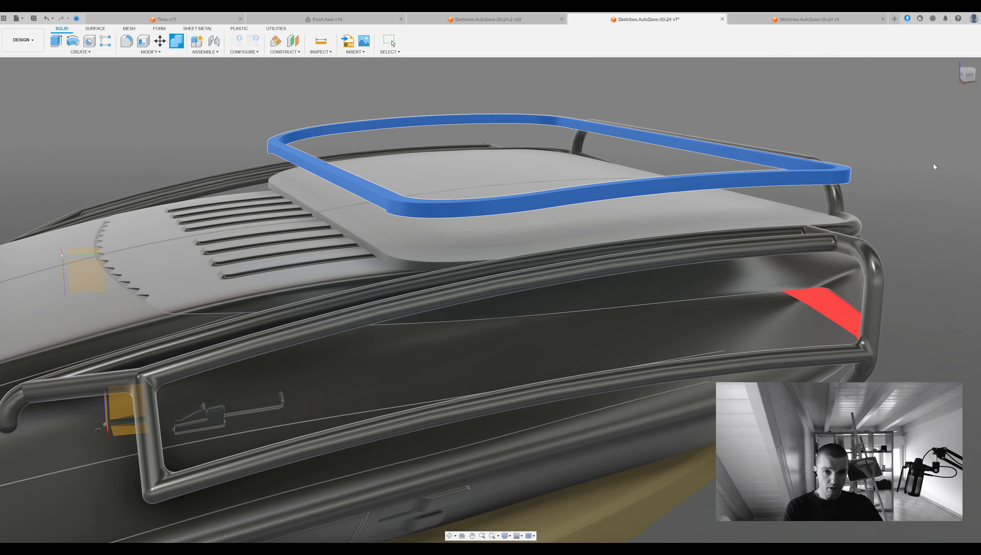
key(Return)
Examine the closed roof ring and the pipe frame up close and from the rear of the vehicle.
shift+middle_drag(934, 163, 765, 225)
key(f)
key(Escape)
scroll(769, 224, down, 8)
click(670, 190)
click(509, 147)
shift+middle_drag(935, 136, 913, 167)
scroll(402, 171, up, 8)
scroll(404, 177, down, 8)
scroll(537, 169, up, 8)
scroll(937, 132, down, 10)
shift+middle_drag(937, 132, 563, 211)
scroll(661, 189, down, 4)
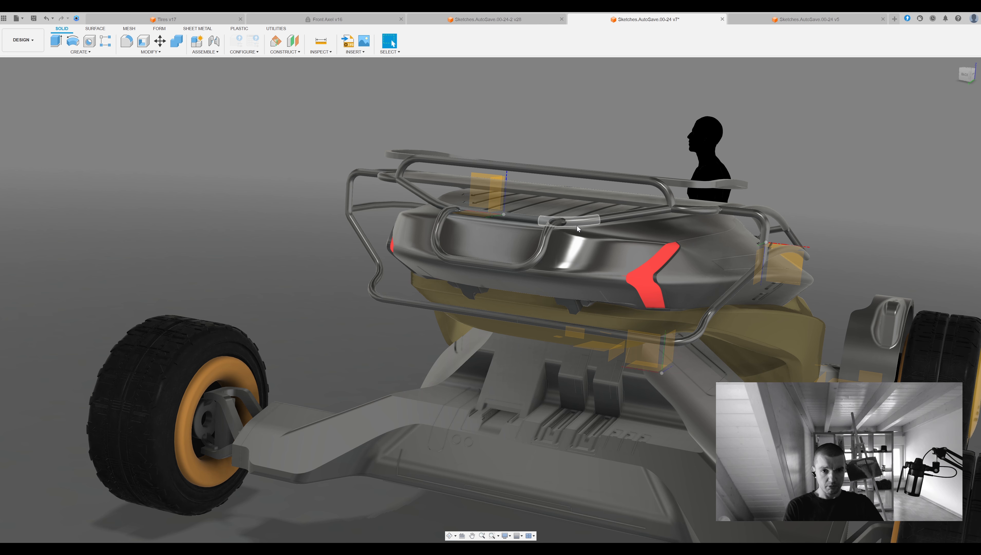
scroll(574, 226, down, 3)
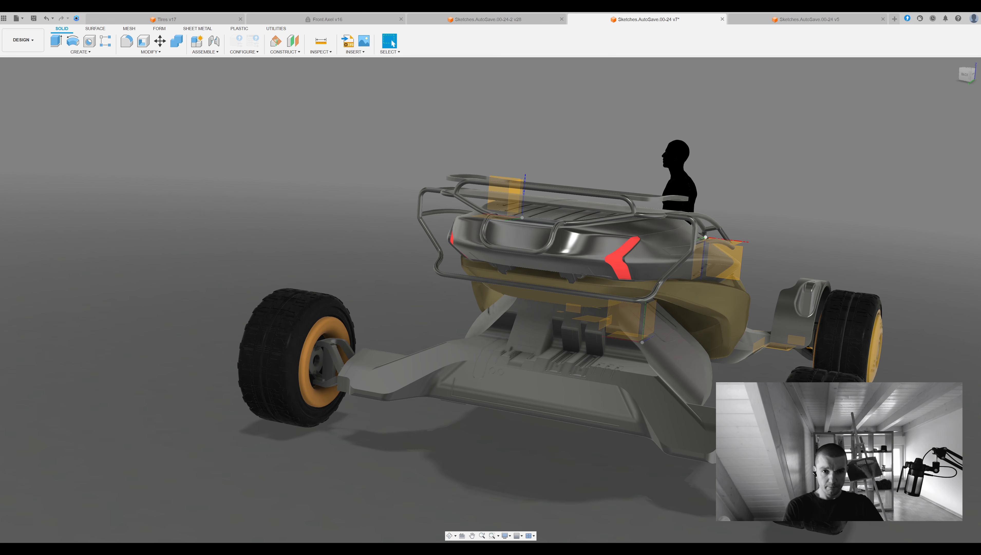
Isolate the pipe frame half with the lower body and construct an offset plane near the front end of the pipes.
shift+middle_drag(573, 227, 582, 295)
scroll(564, 249, down, 3)
scroll(507, 338, up, 8)
click(506, 343)
double_click(641, 314)
key(p)
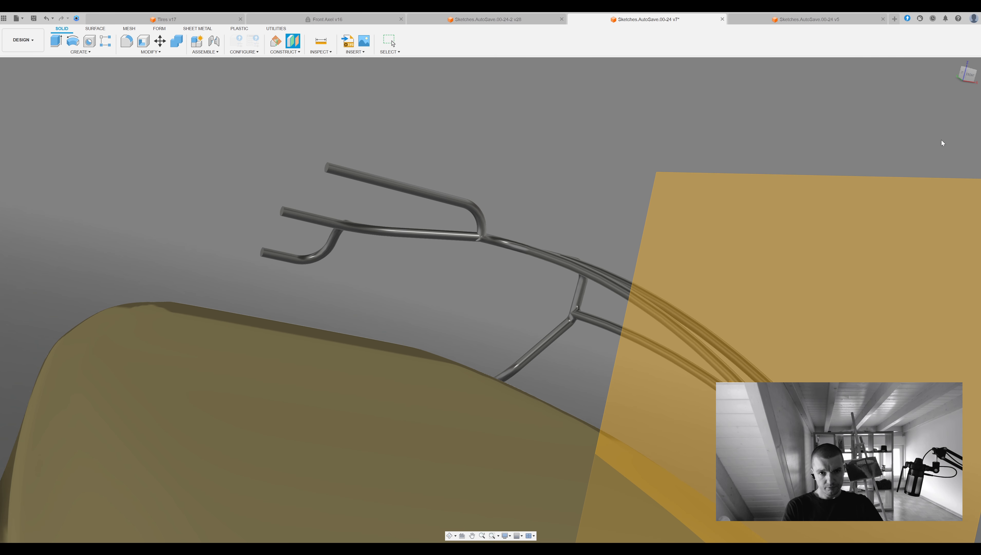
click(942, 141)
shift+middle_drag(674, 406, 631, 390)
drag(653, 343, 659, 344)
key(Return)
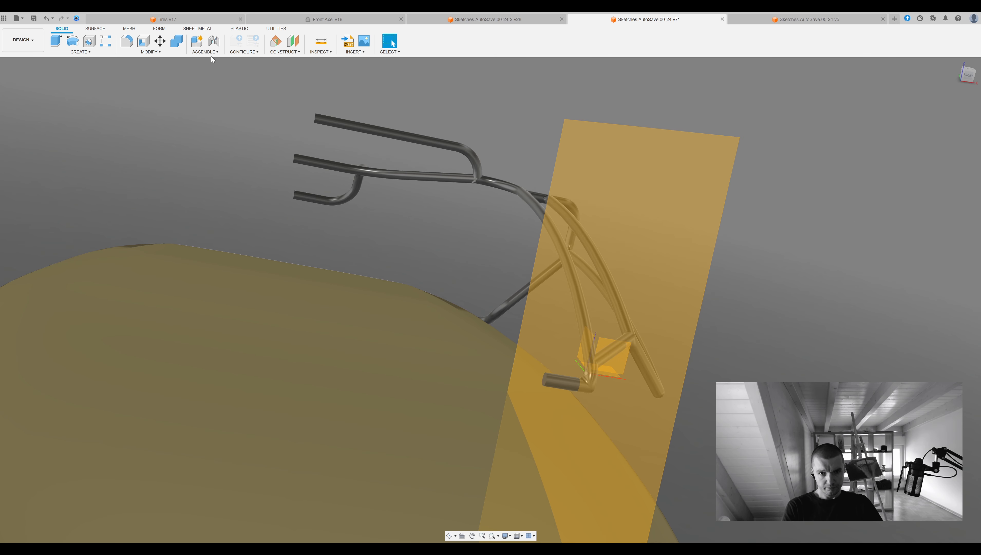
Split the pipe frame body with the offset plane and delete the plane.
click(146, 148)
click(478, 173)
click(658, 184)
key(Return)
click(667, 297)
key(Delete)
scroll(575, 384, up, 2)
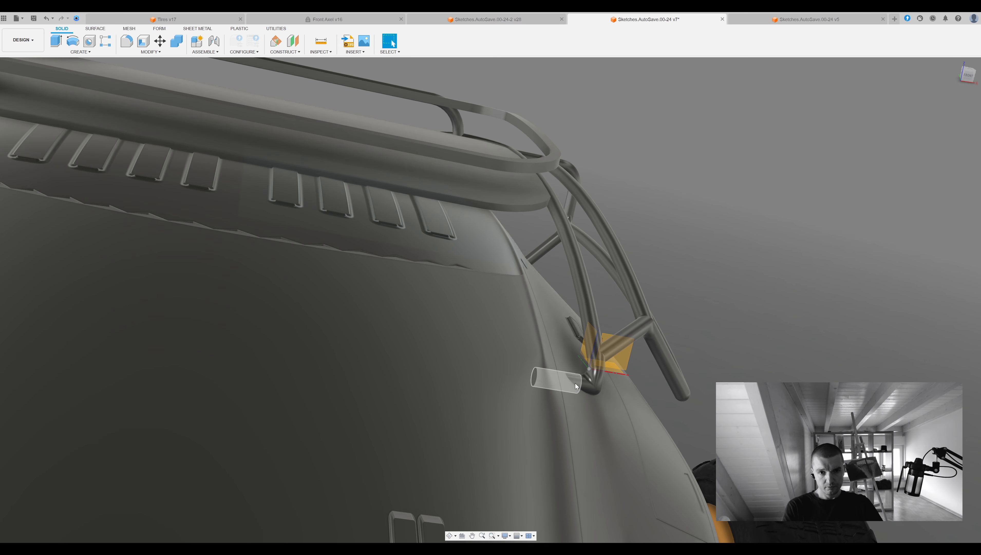
Round the open front end of the short pipe stub with a fillet.
key(Return)
shift+middle_drag(569, 366, 511, 352)
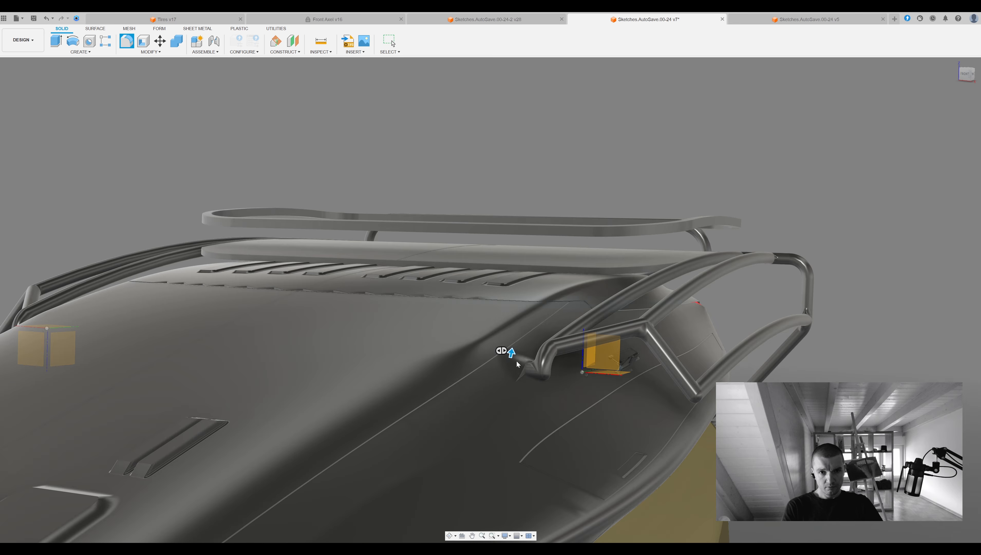
click(938, 228)
Examine the roof ring and pipe frame from the front and rear, including the centre of the lower rear pipe.
scroll(913, 236, down, 3)
shift+middle_drag(482, 268, 637, 311)
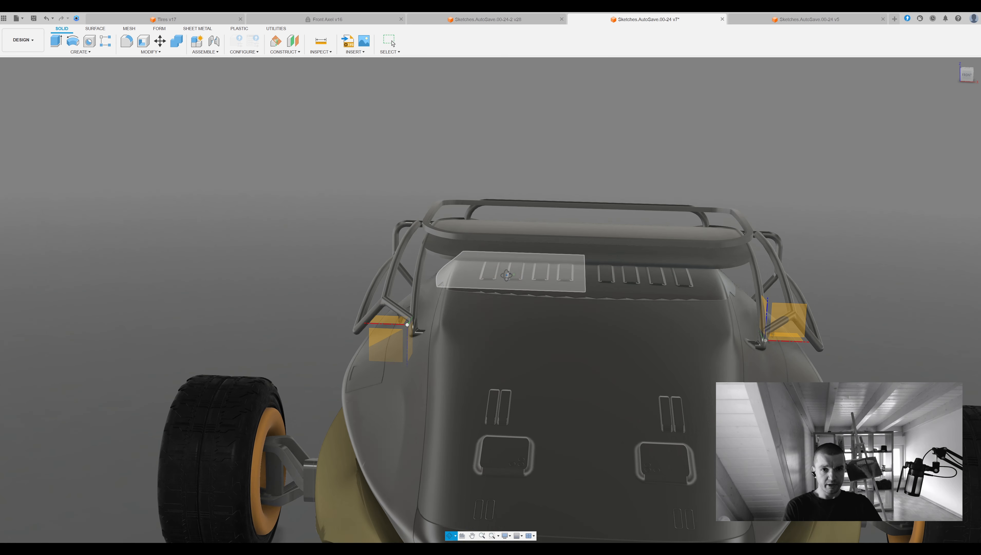
scroll(756, 328, up, 3)
scroll(768, 325, down, 1)
click(740, 301)
scroll(721, 402, down, 2)
middle_drag(721, 402, 527, 370)
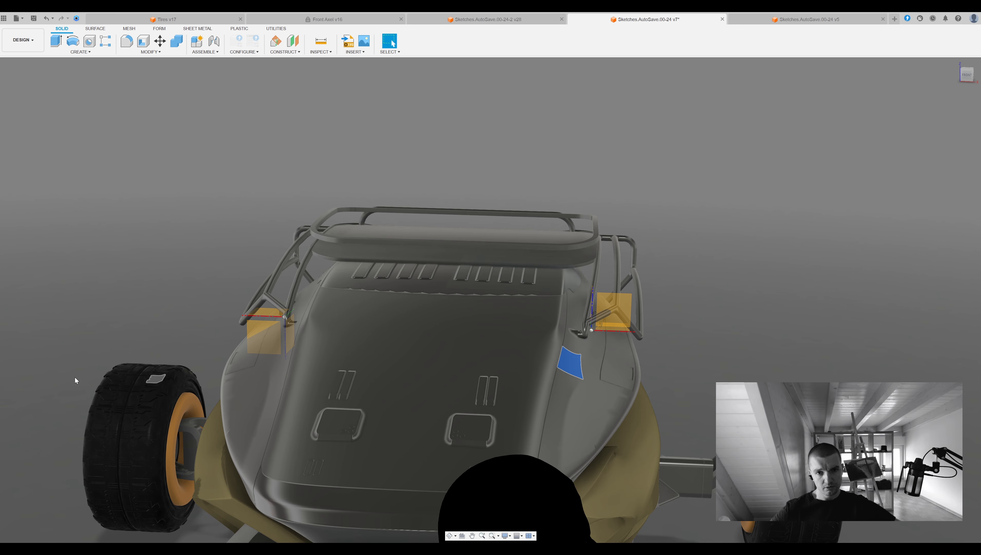
shift+middle_drag(572, 291, 777, 389)
middle_drag(361, 171, 496, 250)
scroll(496, 251, up, 2)
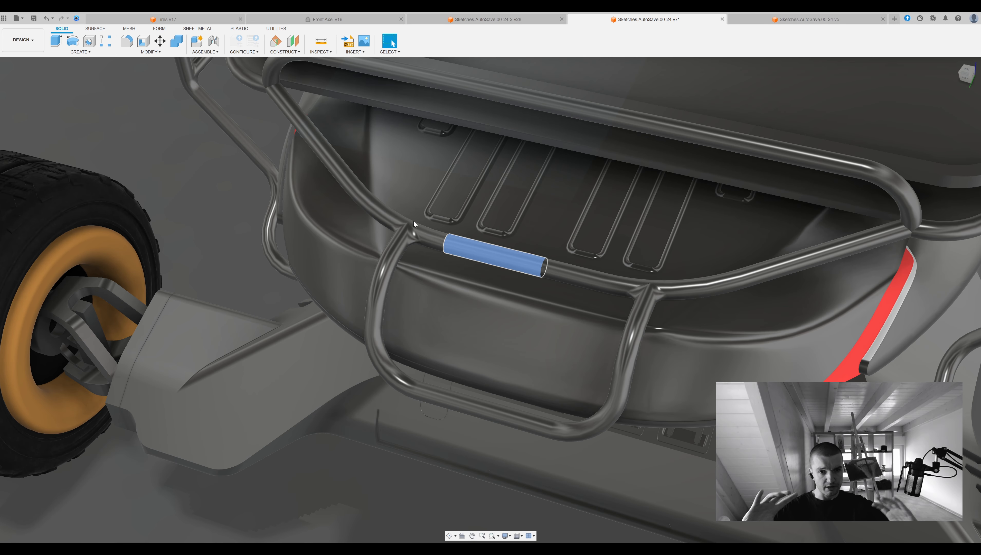
scroll(608, 278, down, 4)
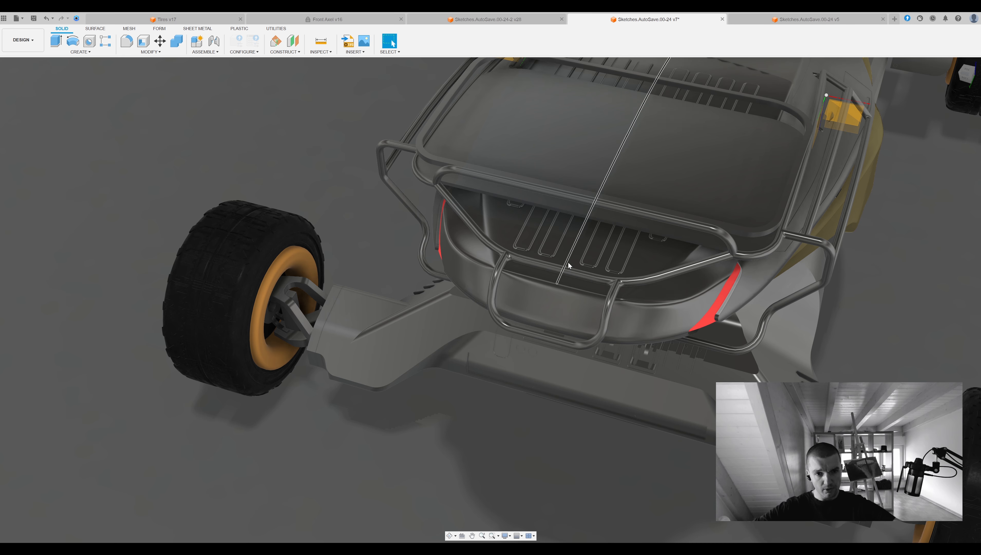
shift+middle_drag(570, 266, 419, 215)
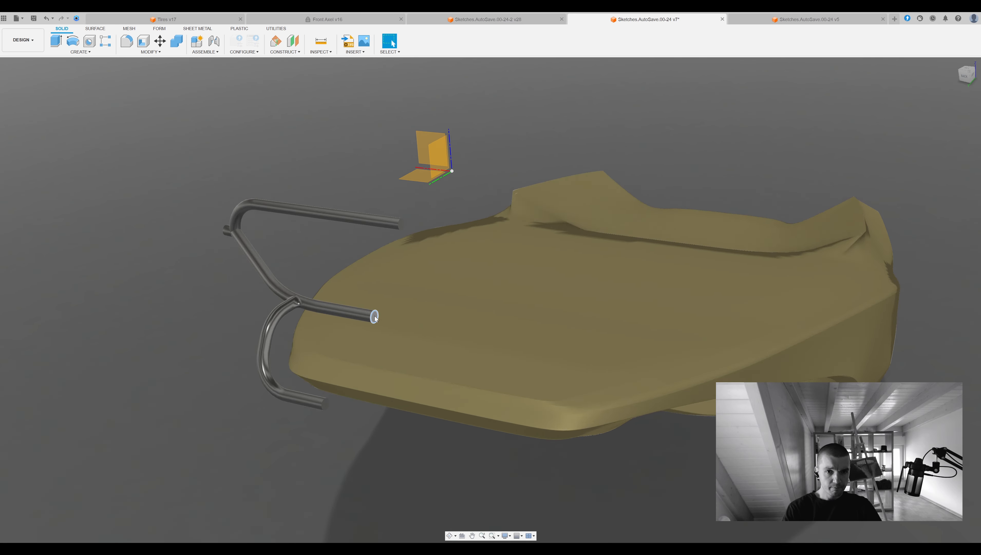
Isolate the rear pipe frame half and combine the centre pieces of its upper pipe and lower bracket with it.
click(374, 316)
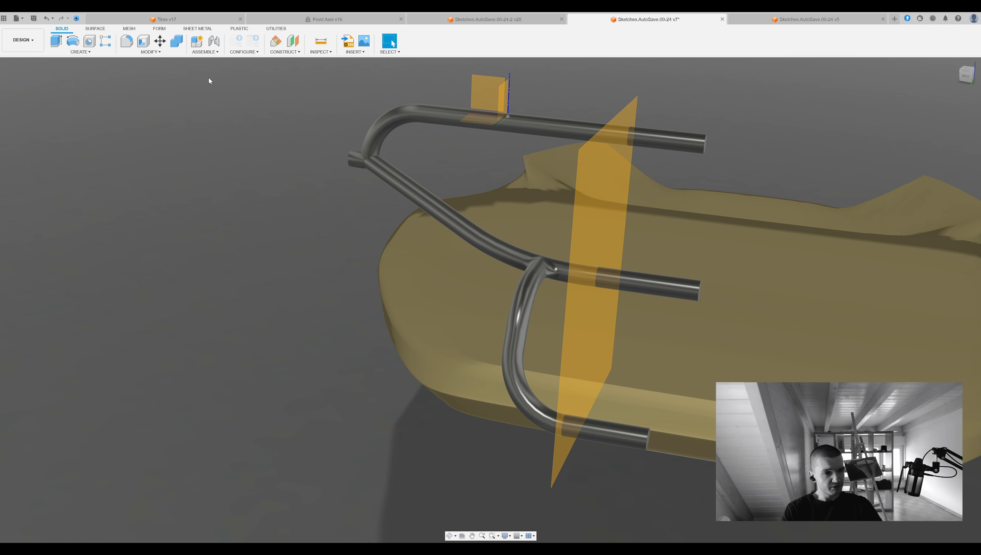
click(706, 144)
click(176, 40)
click(571, 130)
click(670, 143)
click(615, 434)
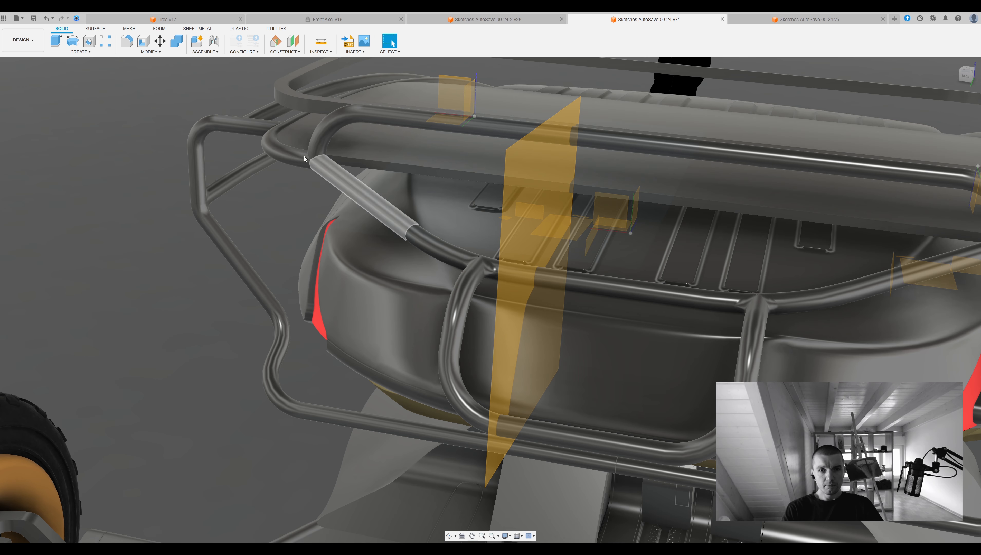
Offset the surface of the centre segment of the rear cross pipe slightly with Press Pull.
drag(588, 266, 631, 234)
key(Escape)
key(q)
click(638, 295)
drag(643, 296, 646, 294)
key(Escape)
shift+middle_drag(647, 295, 604, 271)
Try to move the centre segment of the rear cross pipe.
key(m)
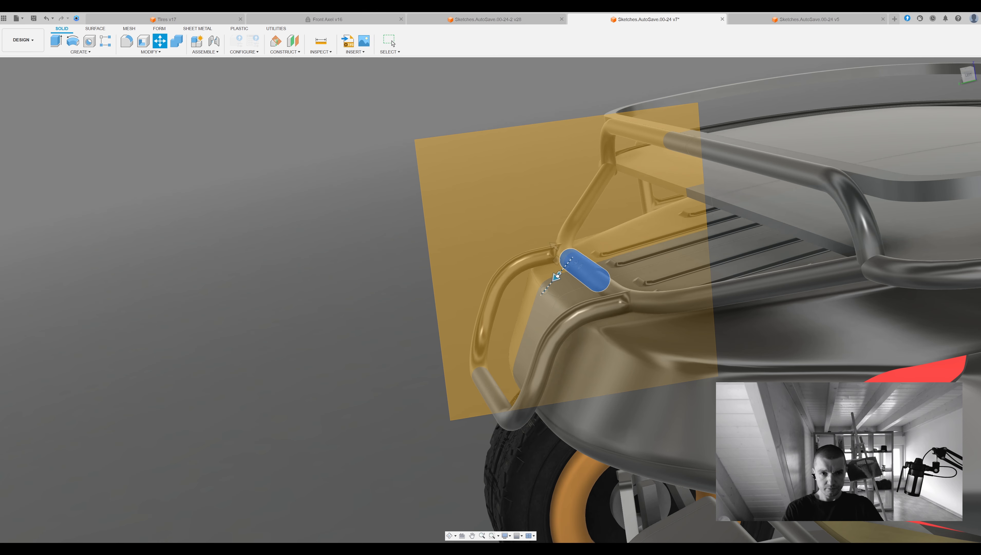
shift+middle_drag(550, 244, 766, 230)
key(Escape)
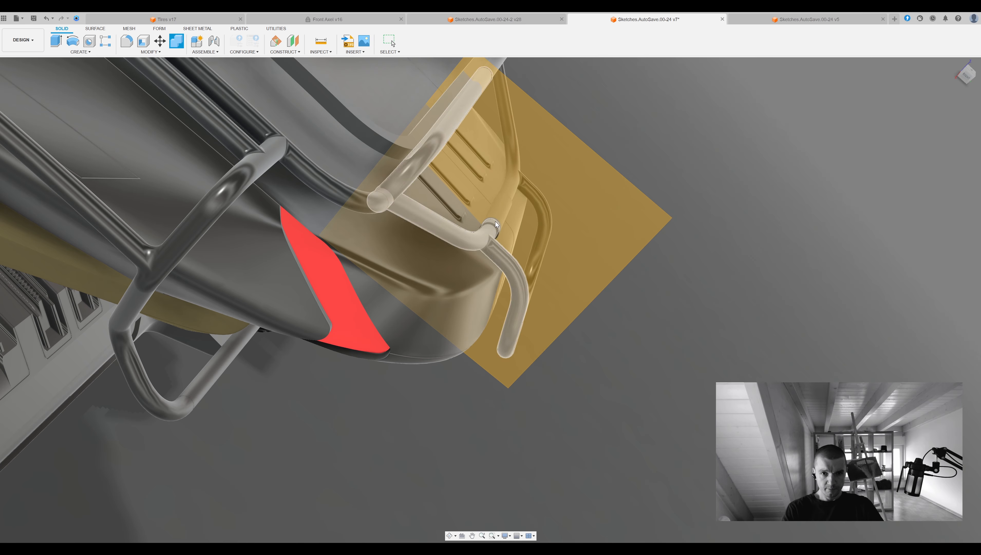
mouse_move(581, 234)
shift+middle_down()
mouse_move(665, 260)
mouse_move(579, 252)
shift+middle_up()
key(Escape)
Fillet the lengthwise edges of the centre segment on the rear cross pipe.
key(q)
click(635, 268)
shift+middle_drag(636, 267, 656, 263)
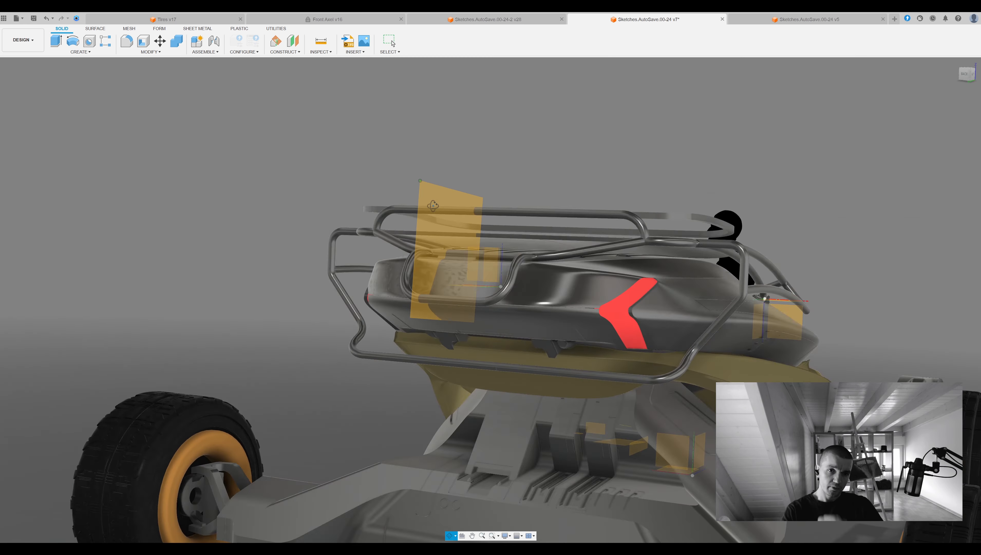
shift+middle_drag(117, 155, 32, 112)
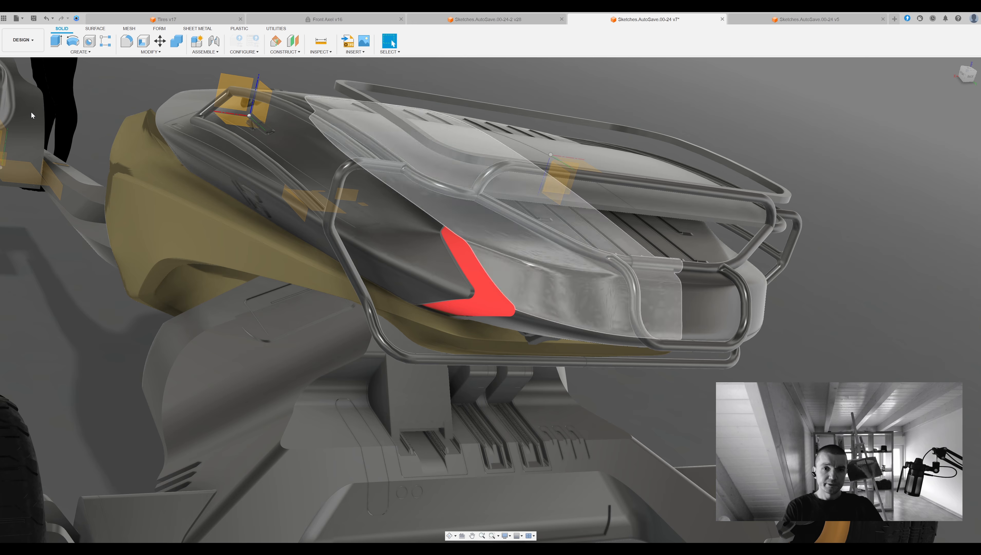
Remove the mirrored half of the pipe frame, keeping only the original side.
click(660, 304)
scroll(661, 304, down, 2)
shift+middle_drag(659, 305, 410, 402)
click(412, 404)
click(57, 125)
click(34, 128)
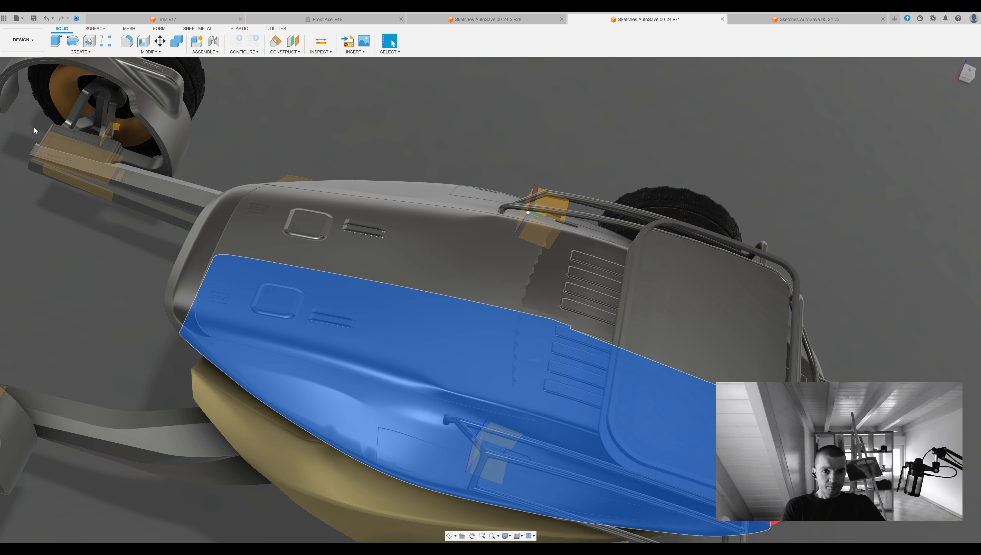
click(595, 127)
shift+middle_drag(594, 127, 582, 101)
click(582, 221)
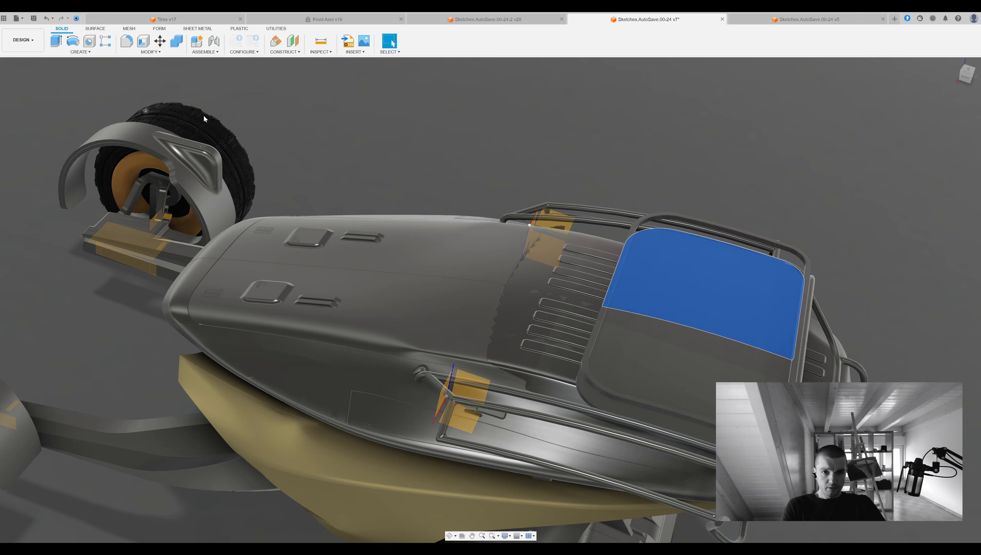
shift+middle_drag(60, 87, 446, 283)
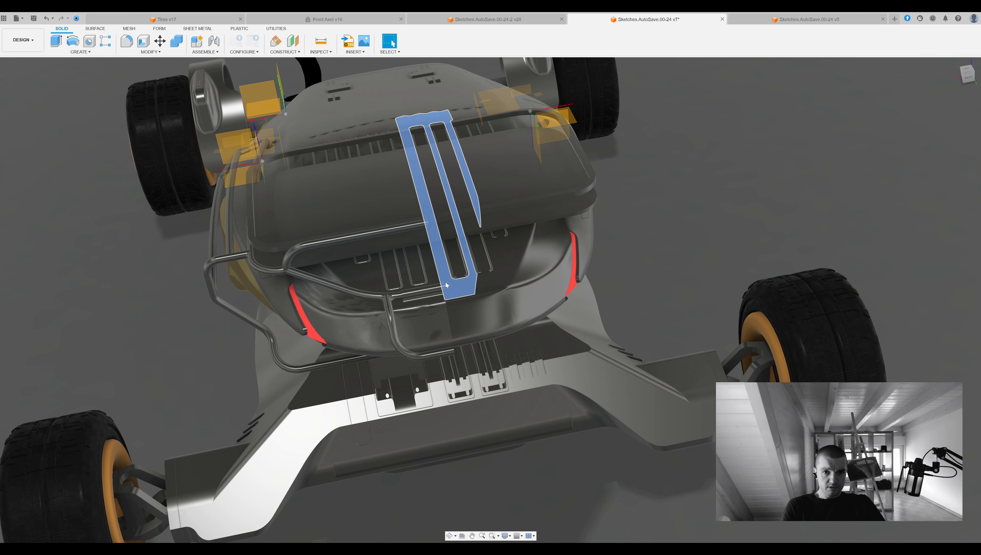
Combine the remaining pipe frame half with its adjoining piece at the vehicle's rear.
click(177, 40)
click(332, 363)
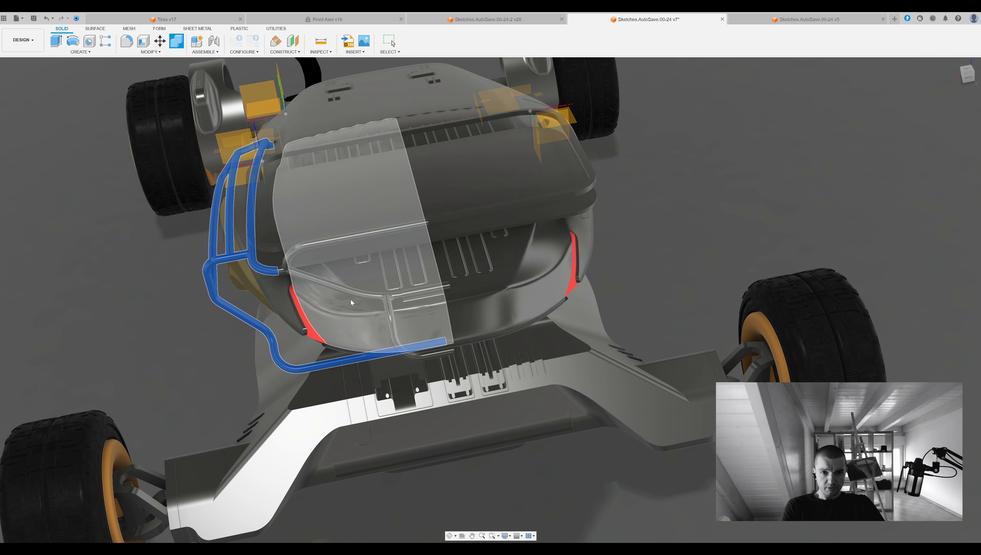
shift+middle_drag(354, 321, 505, 253)
shift+middle_drag(318, 236, 481, 239)
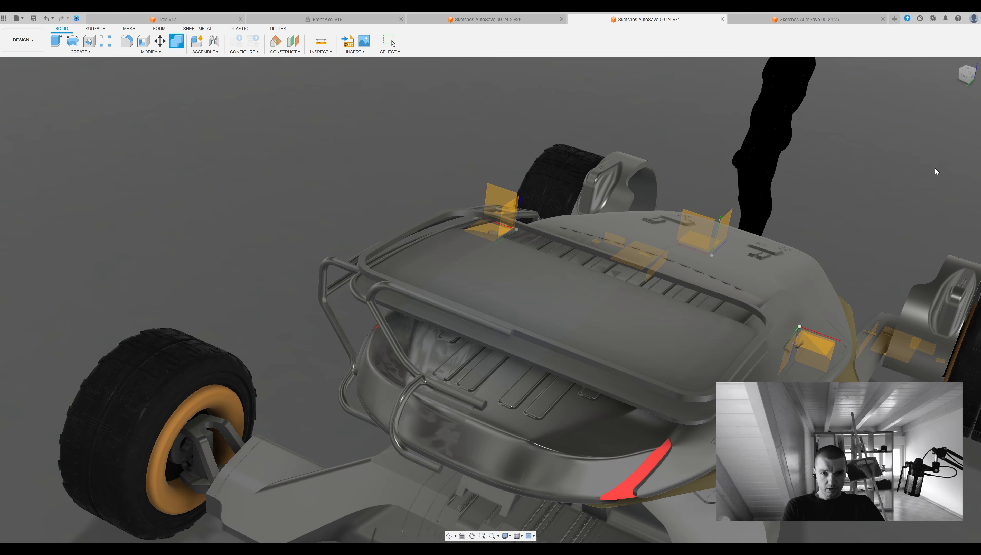
shift+middle_drag(427, 195, 393, 43)
shift+middle_drag(505, 272, 413, 325)
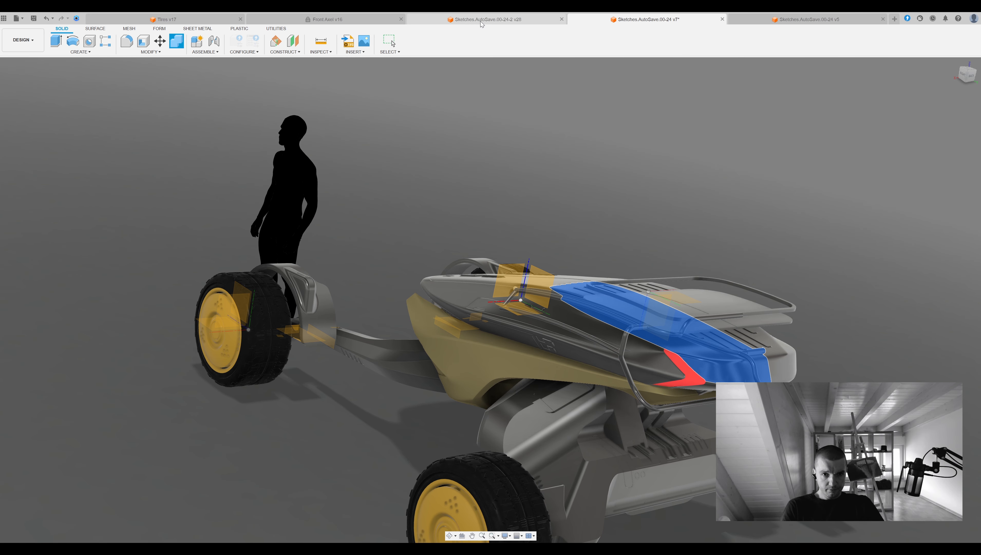
Switch to the body design and move the rear body section slightly backward.
click(767, 21)
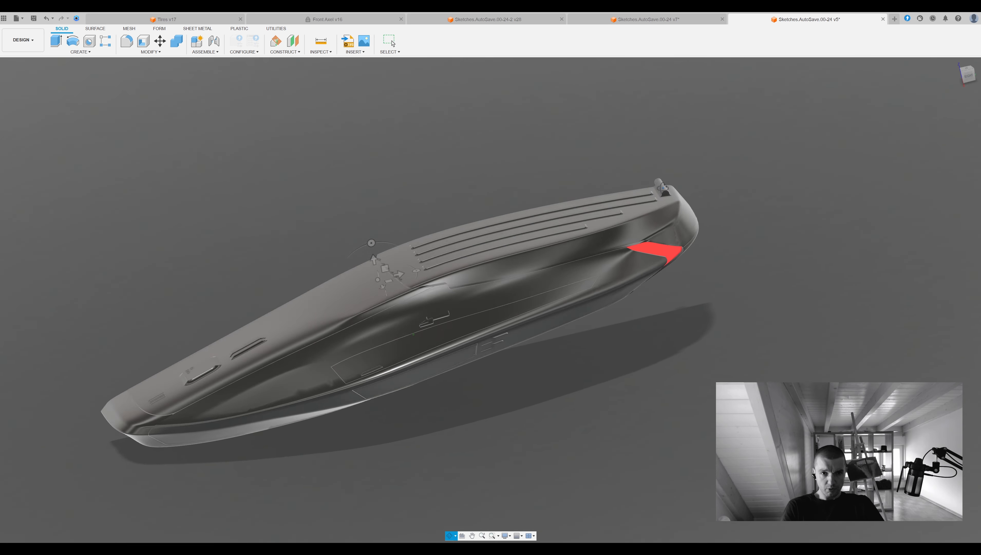
scroll(755, 262, up, 5)
click(746, 270)
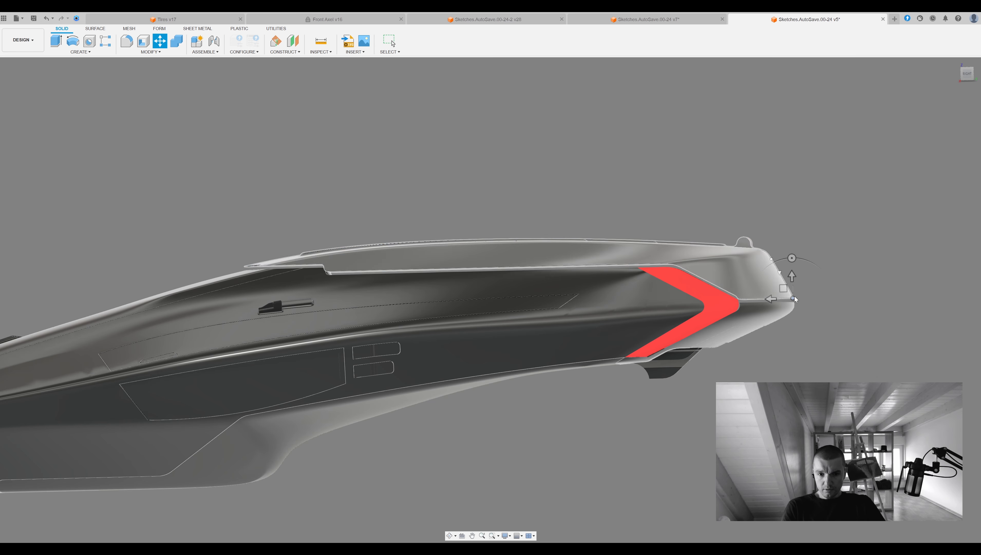
click(794, 297)
click(907, 148)
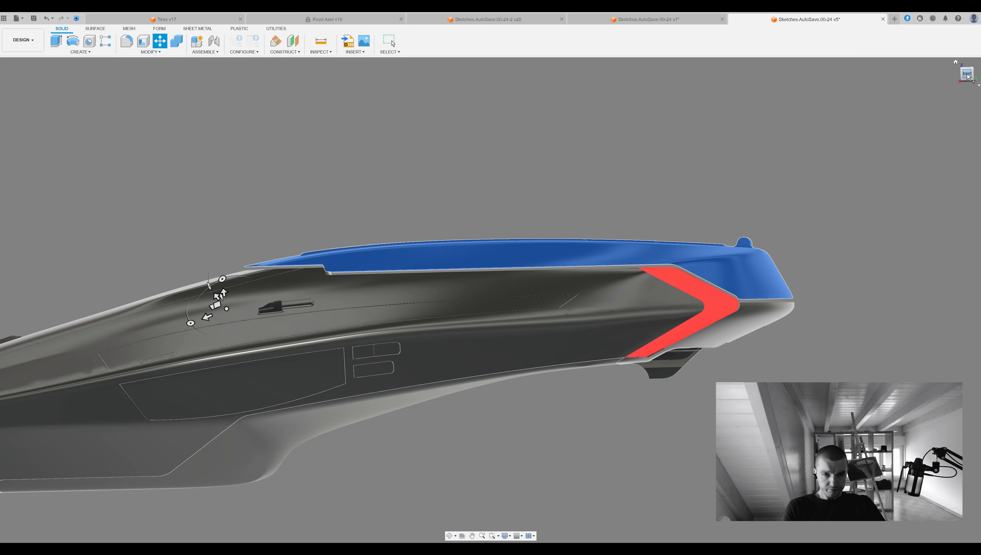
shift+middle_drag(214, 295, 225, 292)
scroll(377, 241, down, 2)
click(344, 251)
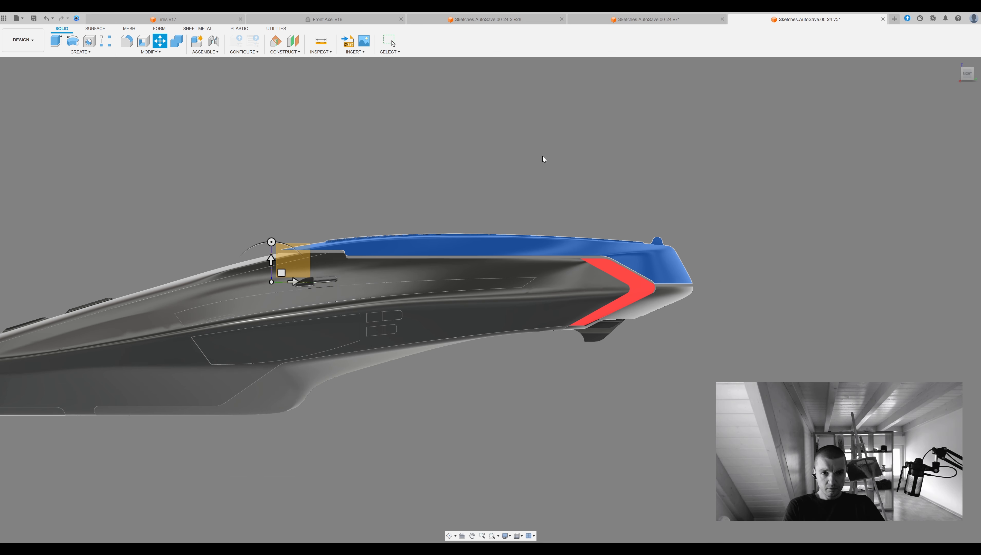
scroll(280, 268, up, 3)
drag(294, 297, 295, 297)
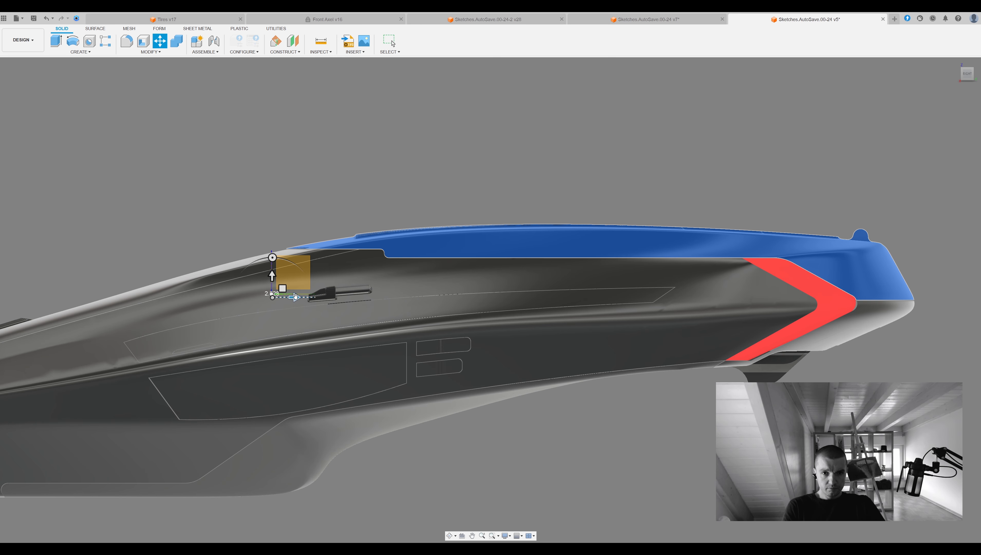
key(Return)
Copy the body half from the vehicle design and paste it into the body design.
shift+middle_drag(832, 204, 727, 249)
click(637, 20)
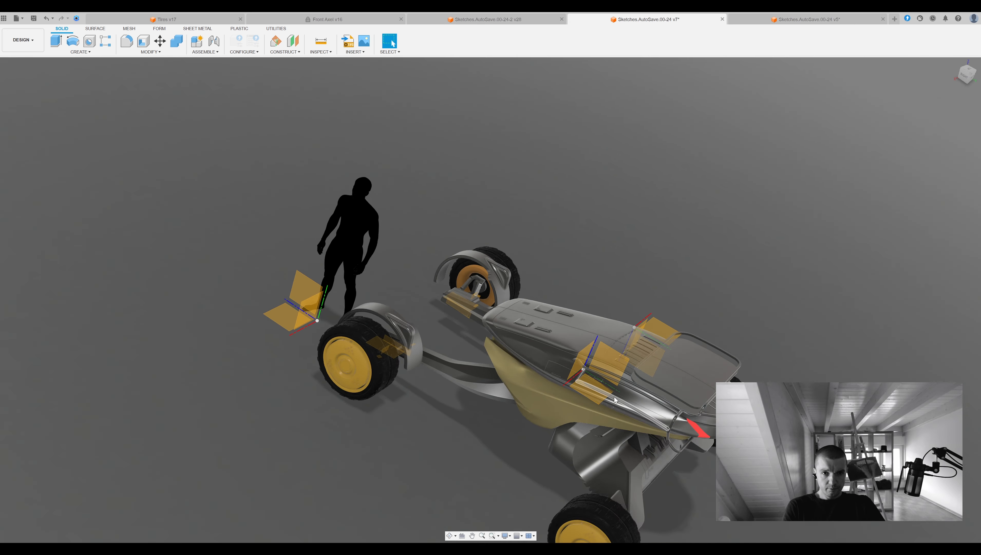
scroll(606, 355, up, 5)
click(606, 356)
shift+middle_drag(55, 108, 389, 198)
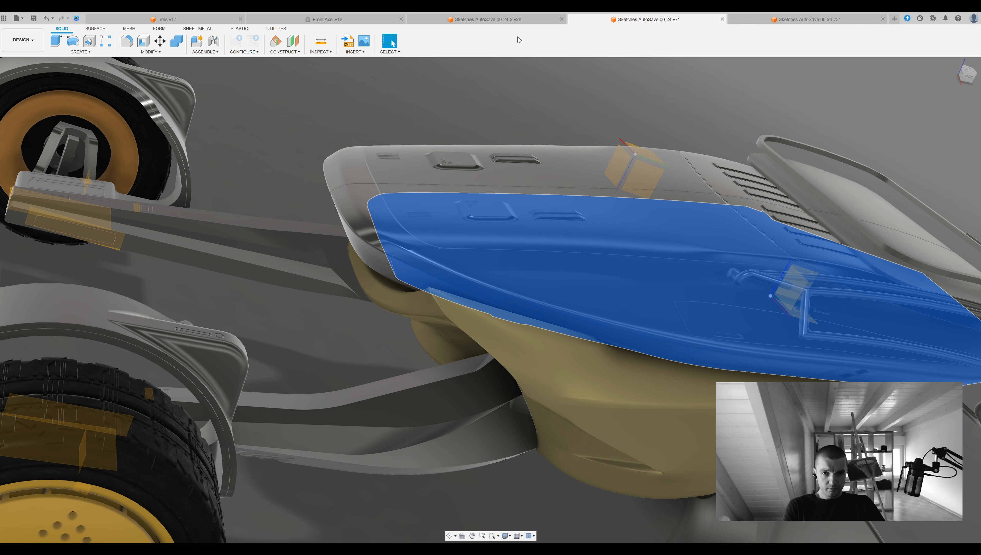
click(809, 19)
key(ctrl+v)
shift+middle_drag(657, 211, 544, 156)
middle_drag(544, 156, 488, 144)
Try to shift the pasted body upward by about 10.
drag(342, 290, 341, 295)
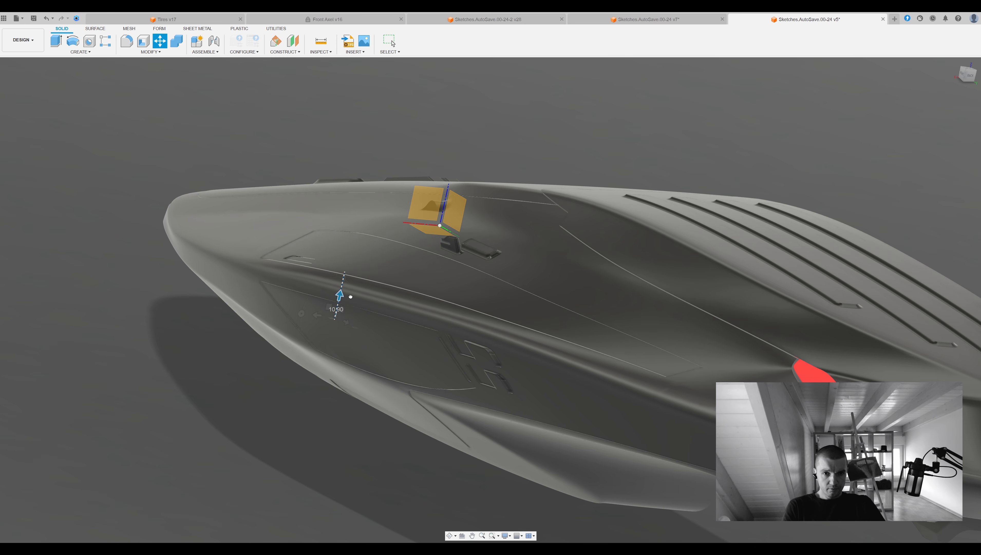
click(938, 236)
key(ctrl+z)
Paste the copied body again and nudge it slightly along its vertical axis.
key(ctrl+v)
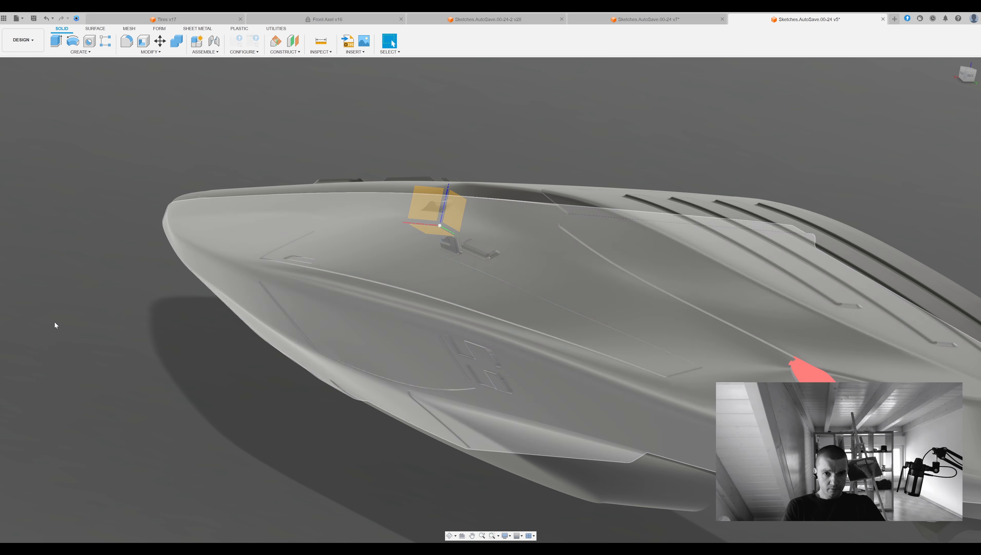
drag(340, 298, 340, 297)
key(Return)
Try to fillet the end edge of the pipe-shaped mount on the rear body section.
shift+middle_drag(343, 199, 685, 331)
scroll(797, 233, up, 4)
shift+middle_drag(797, 233, 670, 281)
key(f)
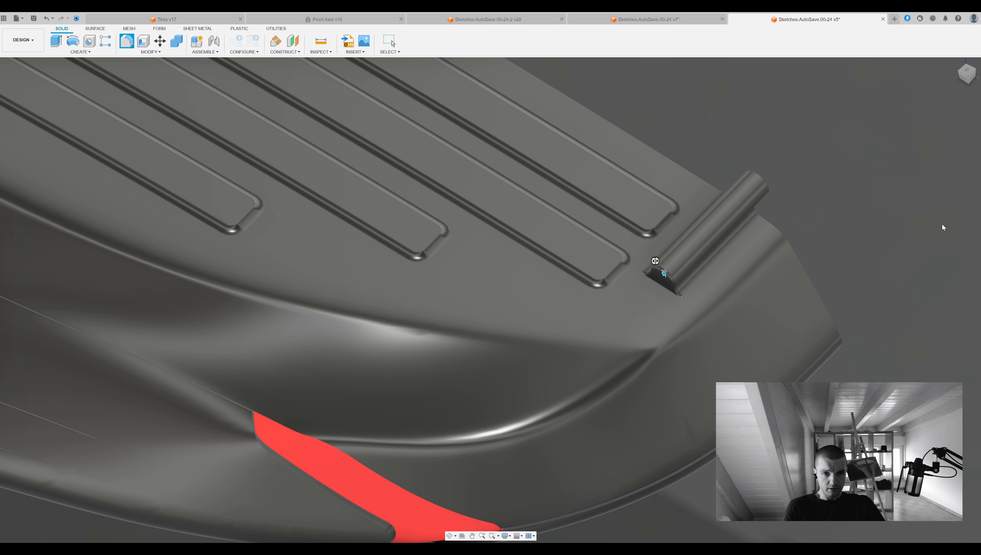
key(Escape)
Save the body design and update its reference in the vehicle design.
scroll(860, 282, down, 5)
shift+middle_drag(860, 281, 772, 284)
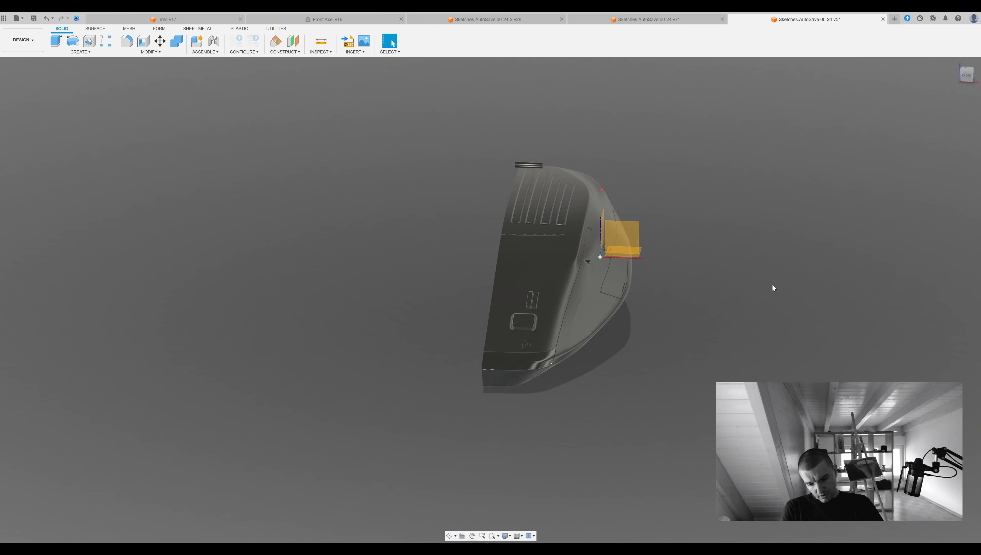
scroll(773, 287, up, 4)
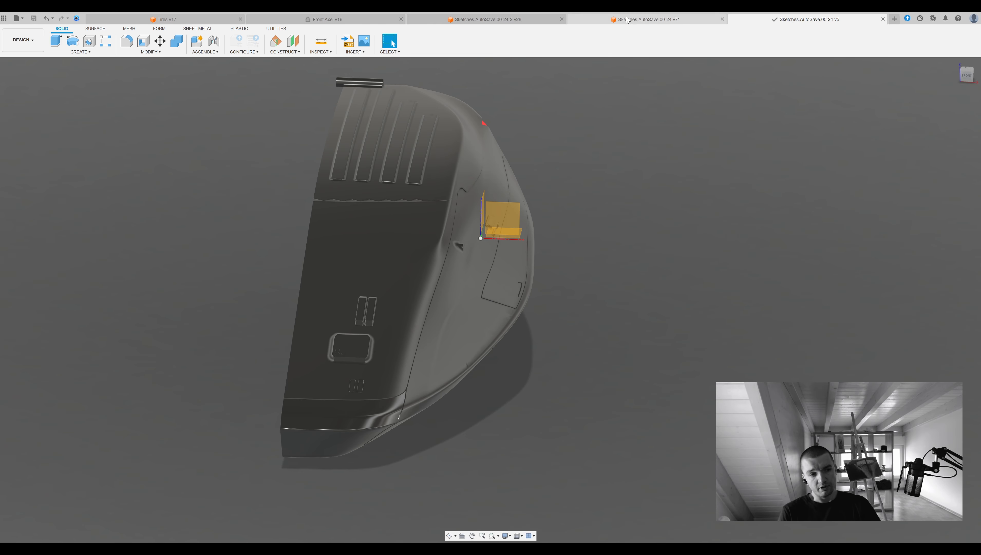
click(641, 19)
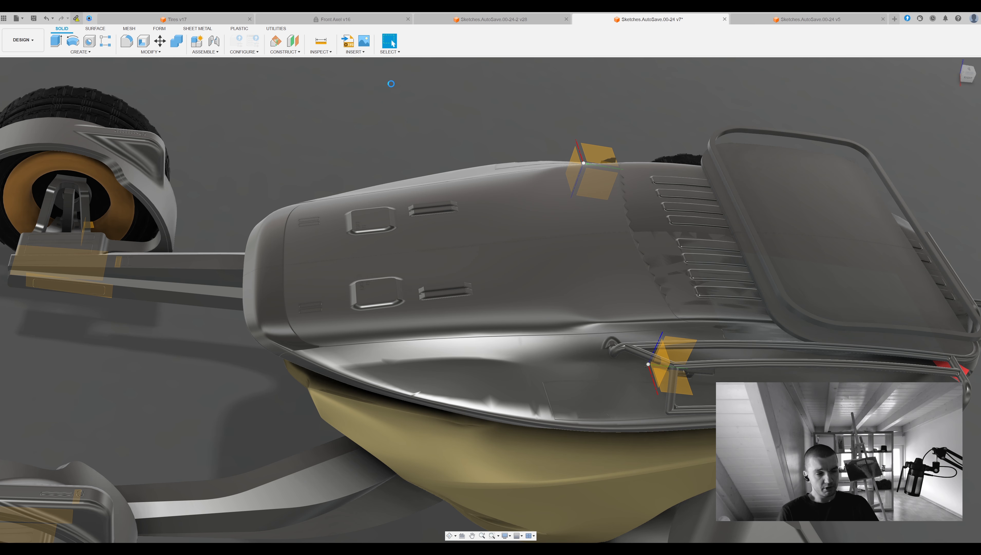
shift+middle_drag(443, 106, 585, 214)
Check the rear pipe mount in the body design, save the design and refresh the vehicle design again.
click(810, 19)
middle_drag(488, 268, 445, 217)
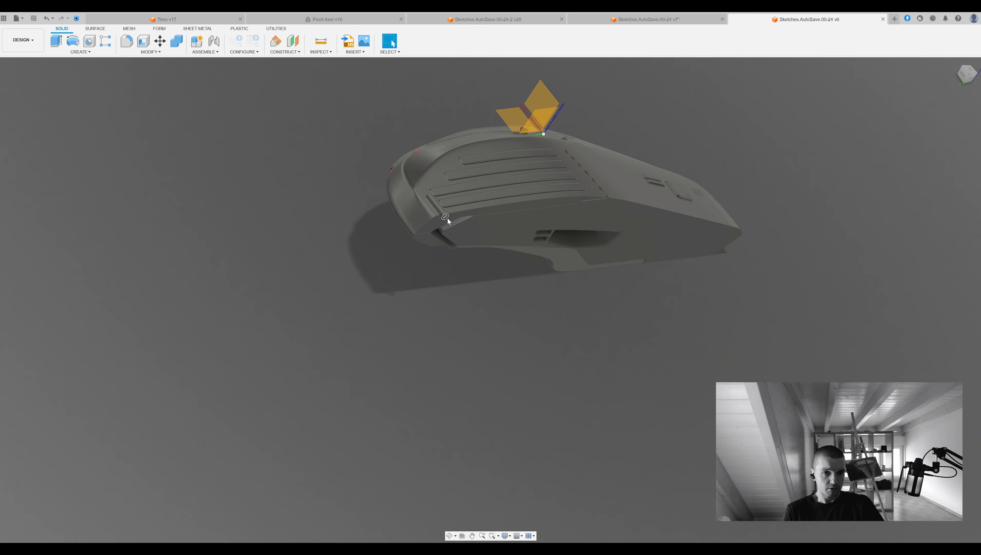
scroll(446, 217, up, 6)
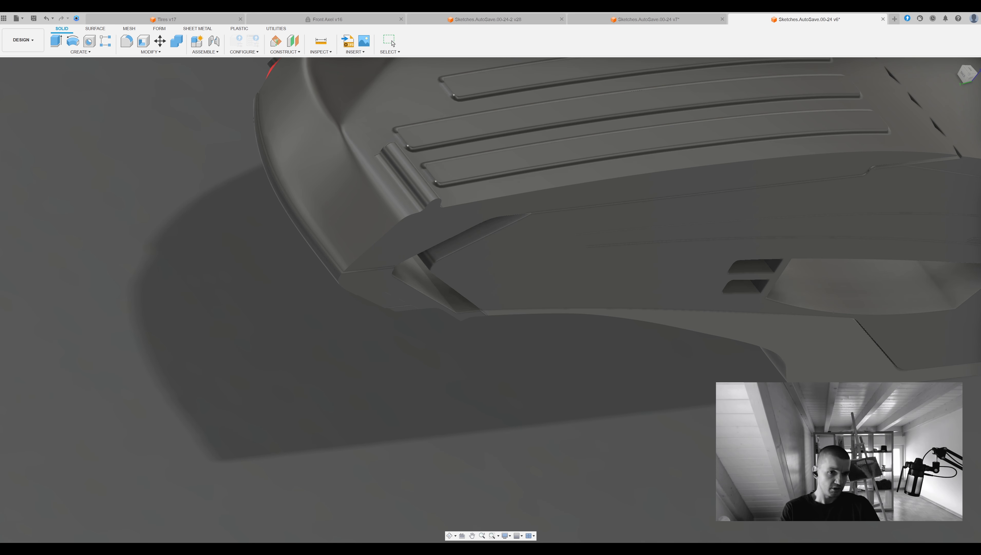
click(675, 20)
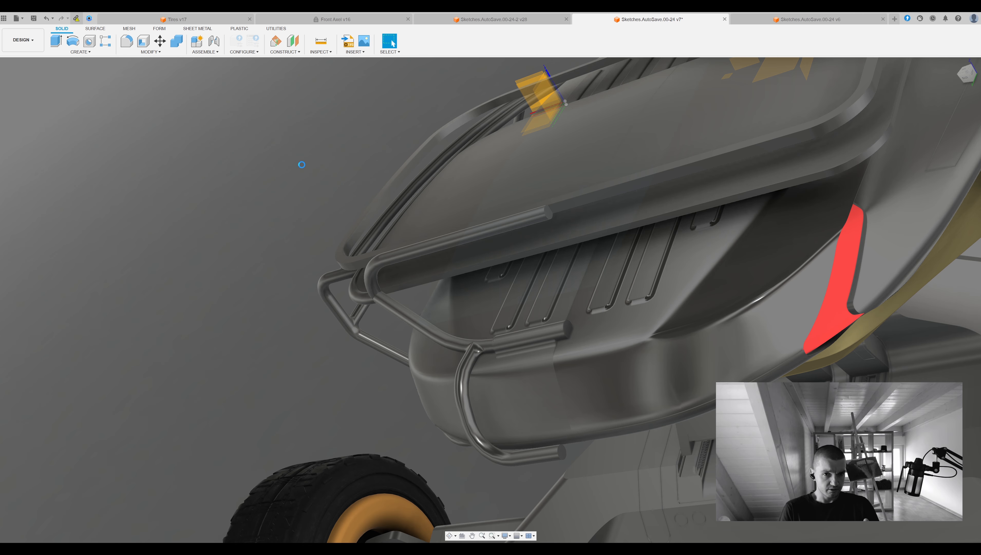
scroll(305, 173, down, 2)
scroll(46, 175, down, 3)
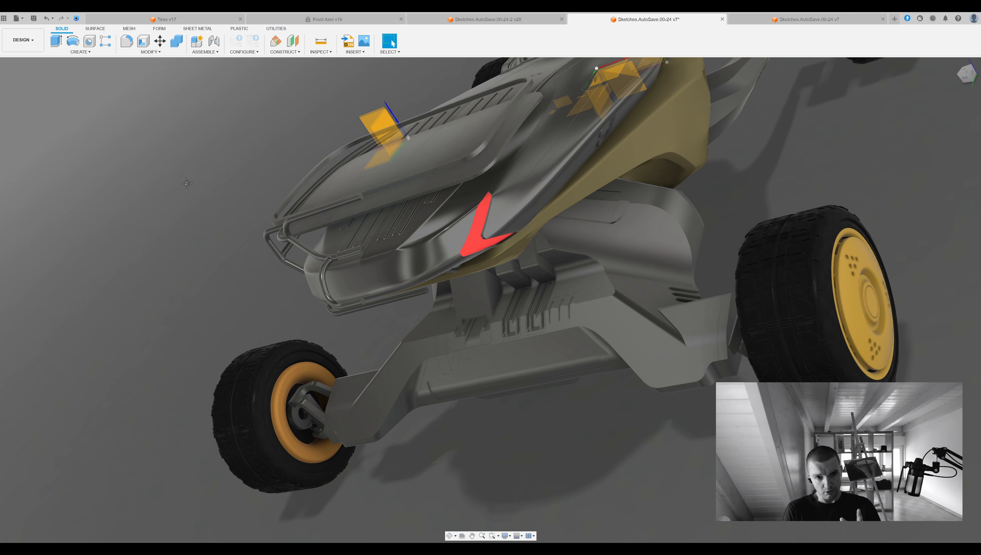
Replace the mirrored body half with one from the updated body and mirror the pipe frame half to the opposite side.
shift+middle_drag(59, 233, 172, 327)
key(v)
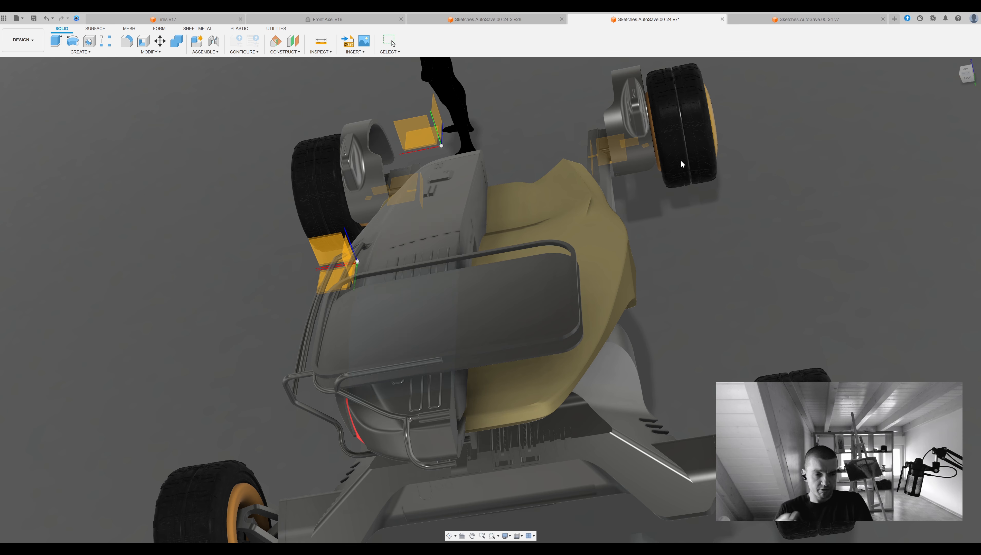
key(v)
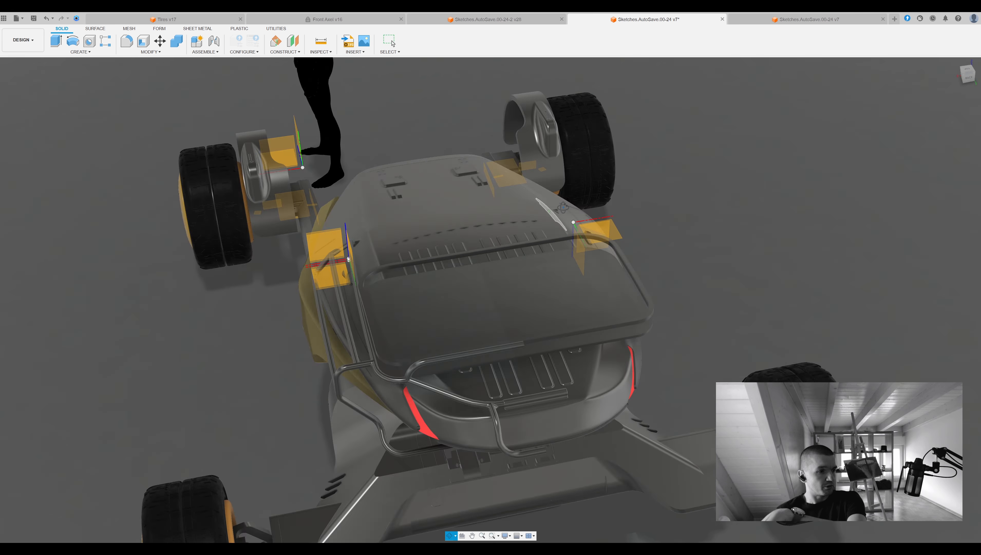
shift+middle_drag(520, 272, 490, 153)
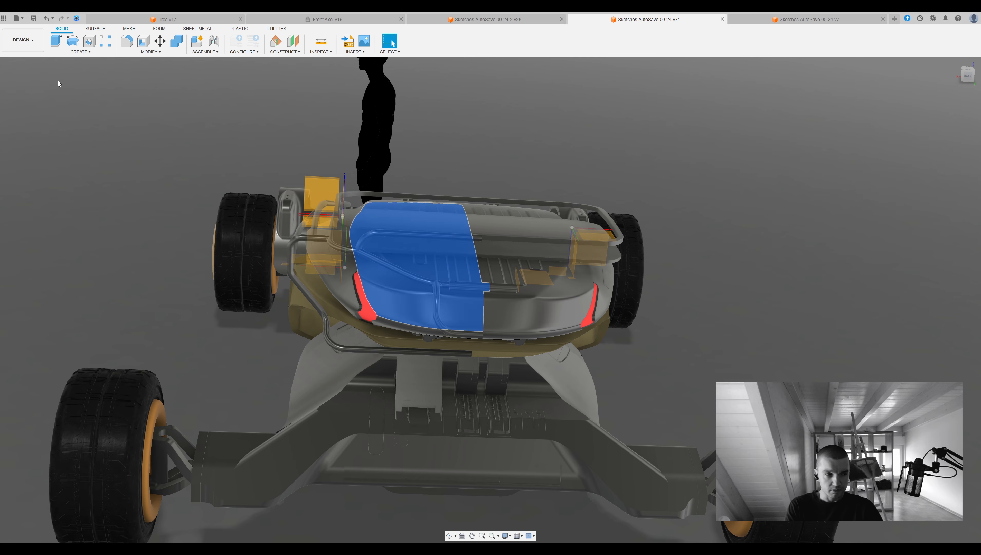
key(j)
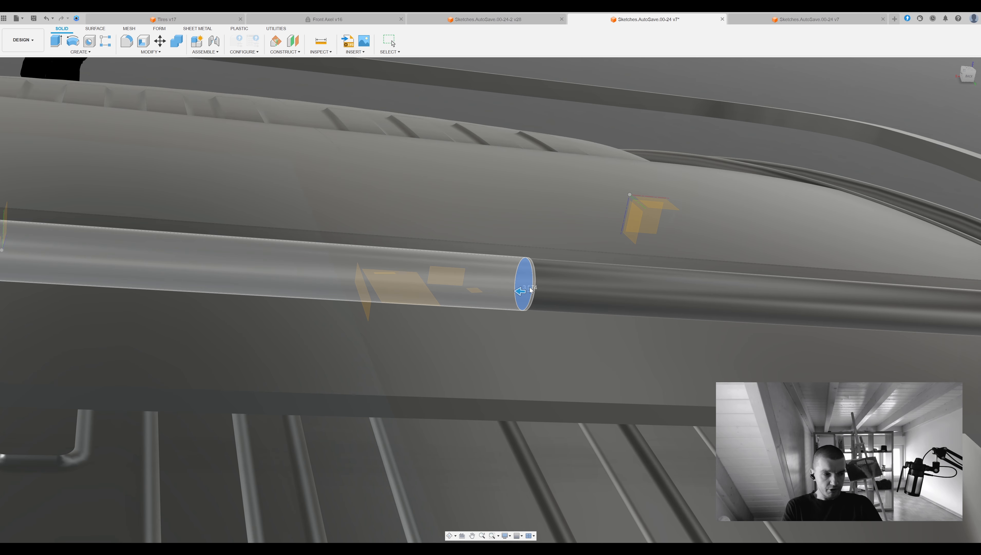
Offset the end face of the rear upper pipe at the vehicle's centre with Press Pull.
click(533, 278)
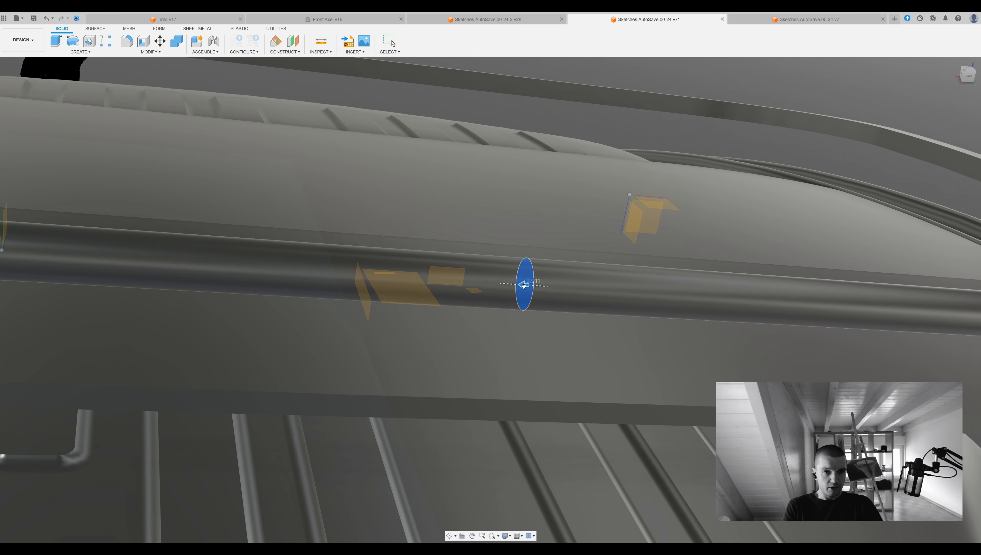
scroll(530, 282, down, 6)
scroll(529, 402, up, 6)
click(539, 367)
scroll(368, 430, down, 8)
shift+middle_drag(368, 430, 466, 292)
key(Return)
scroll(707, 272, down, 4)
shift+middle_drag(707, 272, 691, 288)
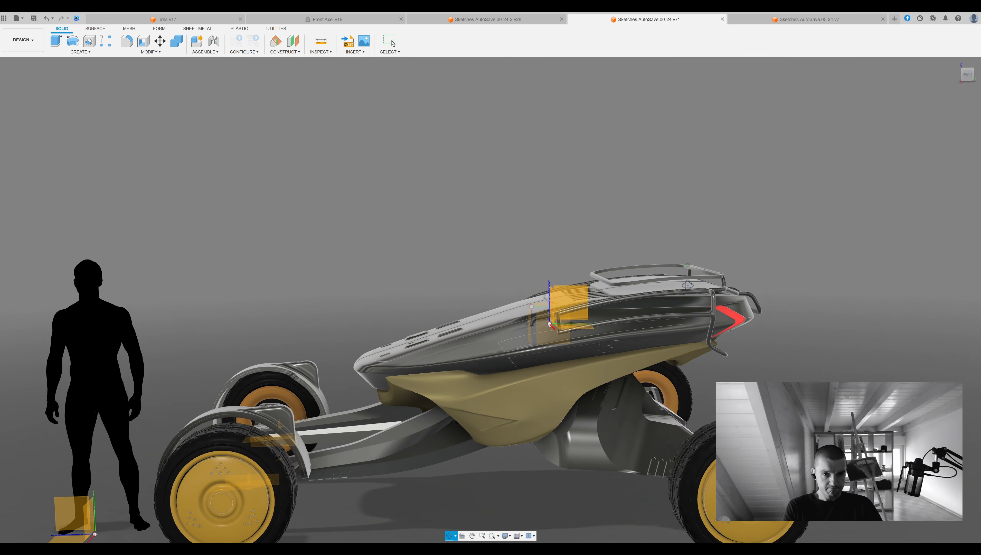
scroll(700, 288, down, 4)
scroll(785, 297, up, 4)
shift+middle_drag(785, 297, 454, 303)
click(524, 344)
key(m)
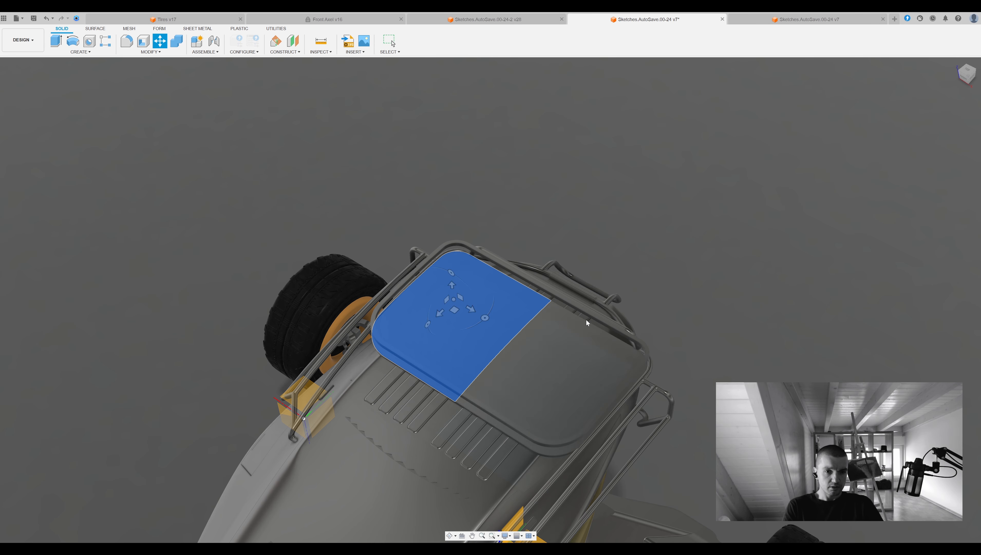
shift+middle_drag(590, 320, 438, 321)
scroll(439, 323, up, 5)
key(Escape)
Move a copy of one roof panel half slightly above the existing roof.
click(463, 357)
key(m)
click(466, 349)
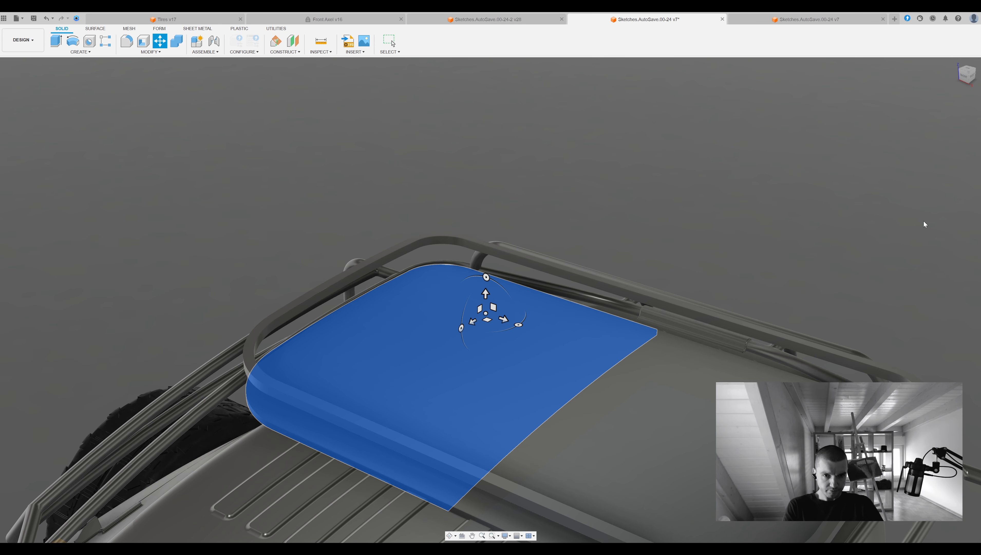
shift+middle_drag(505, 334, 495, 299)
drag(488, 286, 488, 280)
key(Return)
Inset the outer side faces of the raised roof panel copy with Press Pull.
shift+middle_drag(505, 350, 575, 322)
scroll(272, 249, up, 5)
click(255, 239)
scroll(255, 239, down, 5)
key(q)
drag(266, 238, 287, 242)
click(499, 410)
shift+middle_drag(499, 410, 464, 335)
click(490, 303)
mouse_move(490, 303)
shift+middle_down()
mouse_move(542, 267)
mouse_move(490, 298)
shift+middle_up()
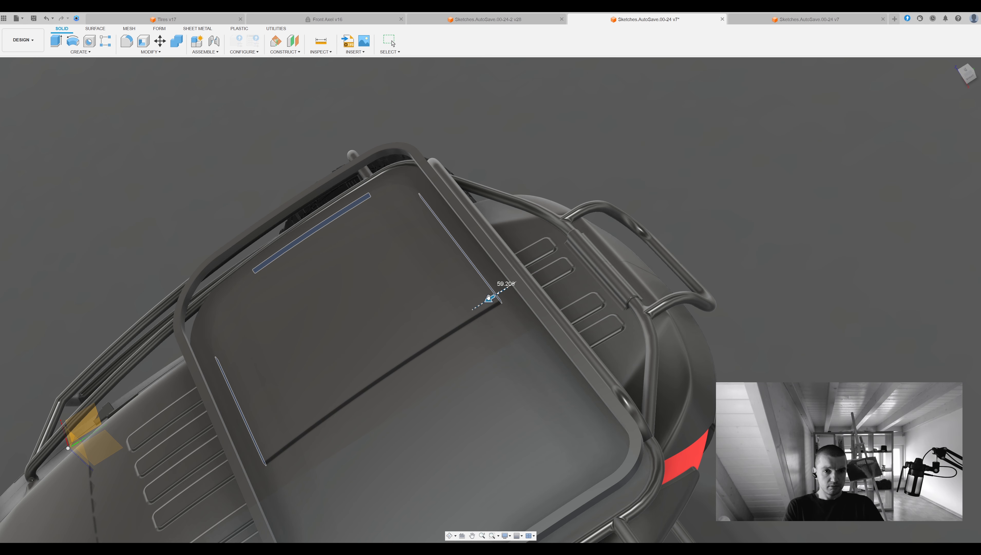
shift+middle_drag(925, 140, 303, 305)
Adjust the remaining faces of the raised panel with Press Pull to refine its outline and thickness.
scroll(303, 306, down, 1)
click(278, 284)
key(q)
mouse_move(285, 290)
mouse_down()
mouse_move(328, 324)
mouse_move(295, 299)
mouse_up()
click(304, 337)
key(q)
shift+middle_drag(311, 330, 449, 405)
key(Return)
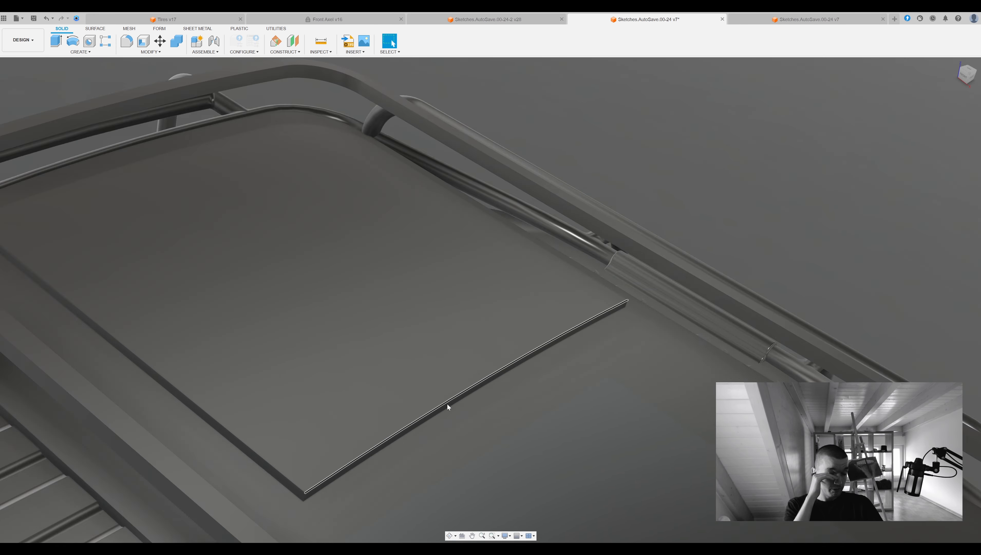
Pull the raised panel's centre face outward to leave a narrow strip along the roof side, and fillet its corner.
click(448, 405)
key(q)
drag(439, 398, 243, 258)
shift+middle_drag(565, 170, 505, 444)
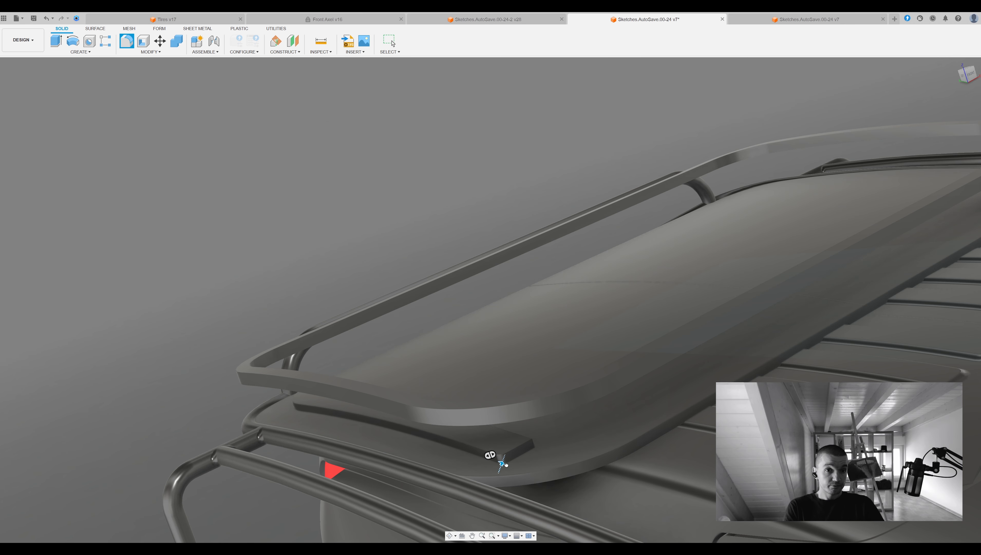
drag(502, 463, 513, 465)
key(Return)
Move a copy of the narrow strip slightly inward on the roof panel.
scroll(424, 232, down, 3)
shift+middle_drag(424, 232, 335, 233)
click(333, 238)
key(m)
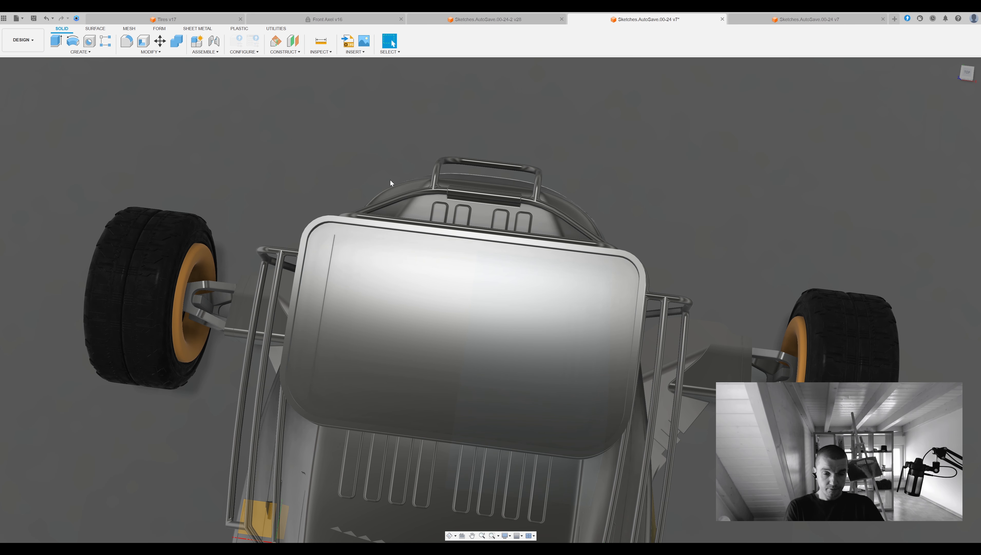
drag(378, 243, 380, 242)
key(Return)
Adjust the curved side face of the copied roof strip with Press Pull and extrude it inward.
shift+middle_drag(381, 242, 343, 232)
scroll(328, 241, up, 8)
click(345, 231)
key(q)
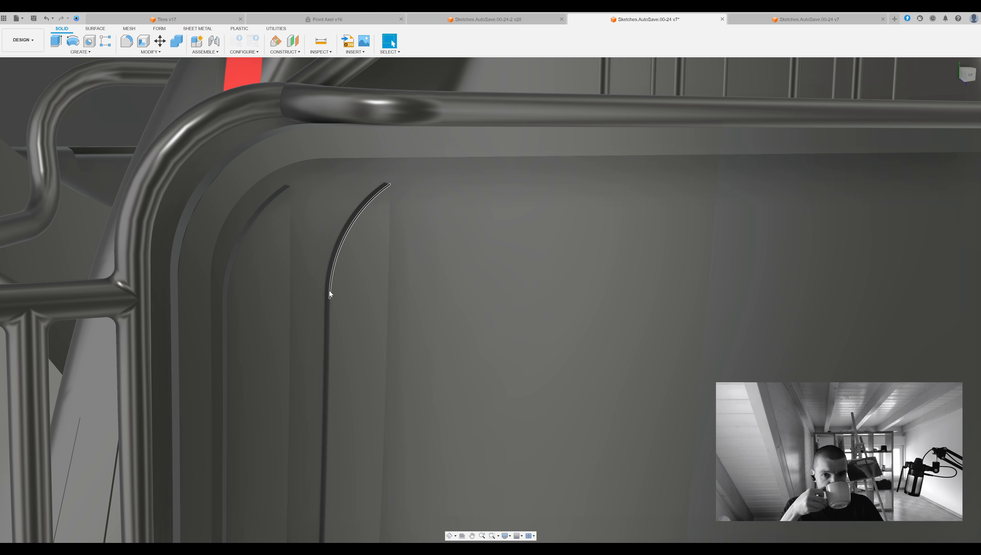
shift+middle_drag(330, 291, 375, 298)
click(381, 298)
key(e)
drag(388, 298, 421, 297)
click(391, 212)
Combine the extruded roof strip geometry and delete the leftover piece.
shift+middle_drag(945, 203, 366, 466)
click(177, 41)
click(451, 255)
key(Return)
click(391, 212)
key(Delete)
Adjust the outer face of the second roof strip with Press Pull.
scroll(393, 232, down, 6)
scroll(355, 450, up, 4)
click(365, 440)
key(q)
scroll(366, 445, down, 3)
drag(366, 445, 348, 478)
Move a copy of the second roof strip inward, leaving a gap between the strips.
click(789, 265)
shift+middle_drag(385, 420, 579, 307)
key(m)
click(589, 310)
drag(602, 268, 641, 305)
shift+middle_drag(599, 301, 414, 451)
key(Return)
scroll(414, 451, up, 2)
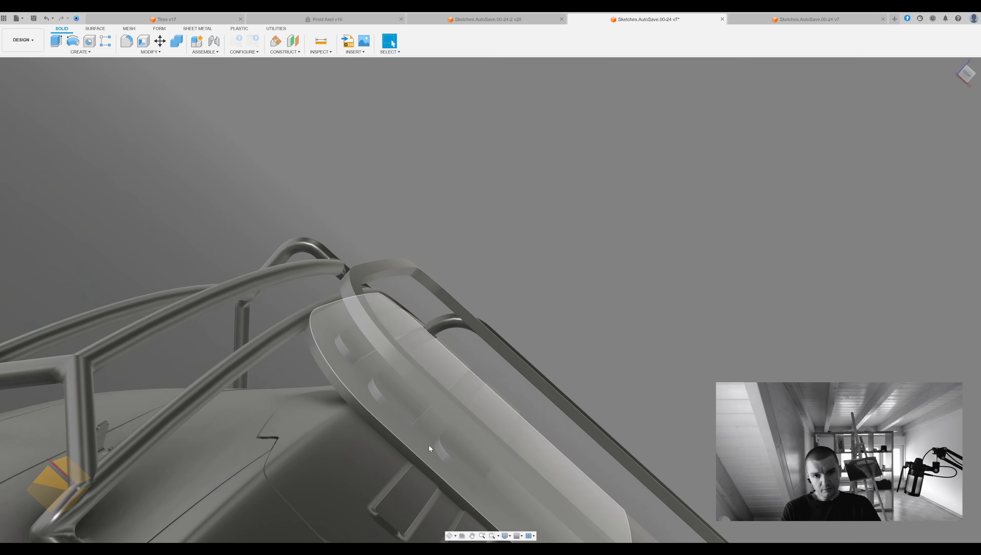
scroll(639, 269, down, 3)
shift+middle_drag(640, 269, 613, 381)
middle_drag(614, 380, 618, 149)
scroll(618, 149, down, 1)
key(m)
click(435, 340)
key(Escape)
middle_drag(734, 127, 736, 118)
Move two more roof strip copies toward the vehicle's centreline, spaced like the existing strips.
key(m)
click(470, 282)
drag(516, 221, 555, 244)
key(Return)
shift+middle_drag(713, 253, 778, 188)
key(m)
click(601, 268)
drag(579, 264, 632, 266)
key(Return)
Select corner edges at the rear ends of the roof strips for a Fillet.
shift+middle_drag(884, 254, 932, 243)
scroll(602, 281, up, 1)
scroll(626, 279, up, 2)
key(f)
click(634, 279)
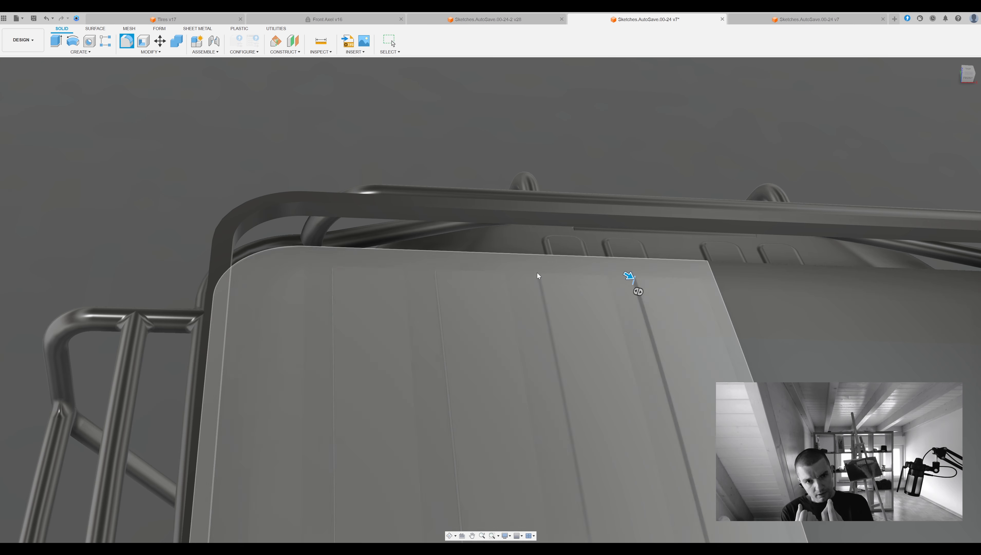
click(539, 277)
click(437, 275)
click(328, 274)
Include the corner edges at the front ends of the roof strips in the Fillet.
shift+middle_drag(328, 274, 656, 386)
click(402, 368)
click(701, 384)
click(637, 386)
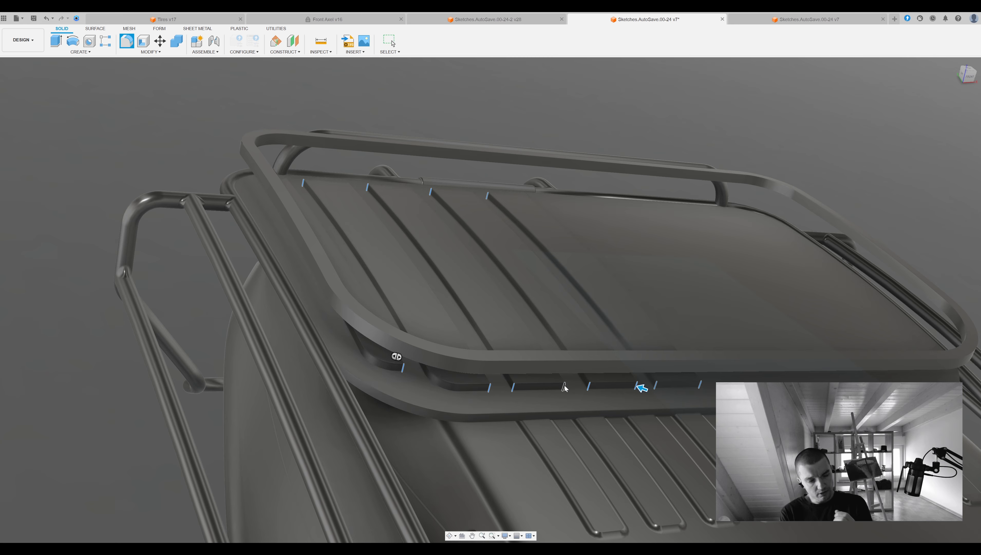
click(565, 387)
Add the remaining corner edges at the strips' ends and complete the Fillet.
shift+middle_drag(564, 384, 466, 335)
click(465, 192)
click(512, 202)
click(512, 201)
click(522, 191)
click(586, 191)
click(654, 190)
click(721, 189)
key(Return)
Mirror the five roof strips across the vehicle's centre plane to the other half of the roof.
shift+middle_drag(811, 192, 725, 129)
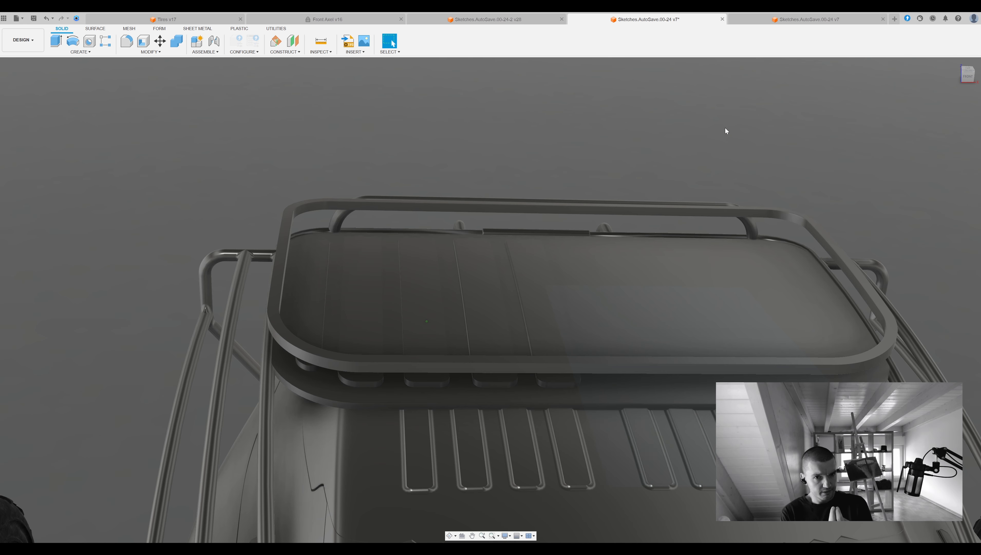
click(536, 276)
click(482, 279)
click(425, 281)
click(374, 284)
click(316, 280)
click(536, 233)
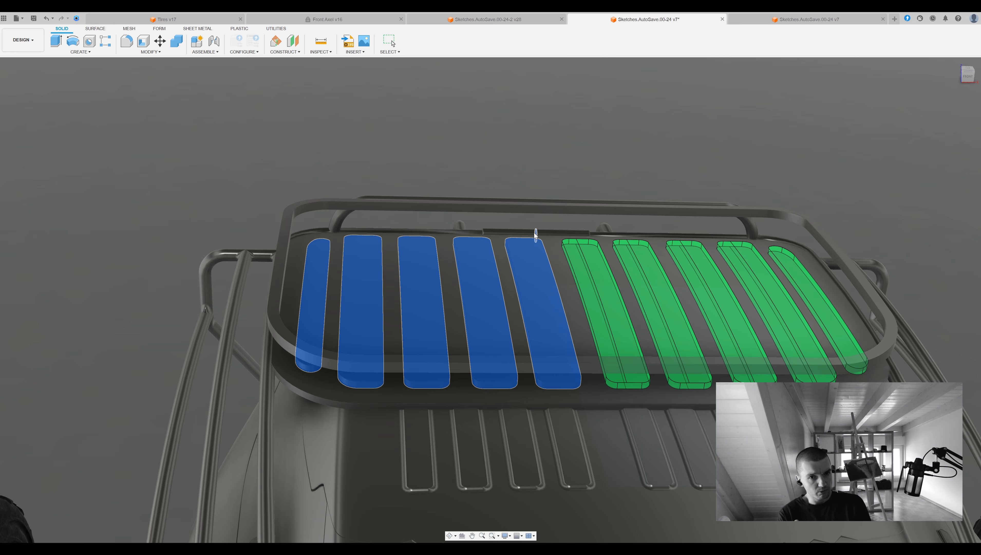
key(Return)
Combine the raised strips with the roof panel into one body.
scroll(784, 122, down, 2)
shift+middle_drag(784, 122, 773, 123)
key(c)
click(410, 357)
click(357, 362)
click(341, 356)
click(328, 351)
click(315, 347)
click(302, 342)
click(292, 339)
click(330, 372)
key(Return)
Fillet the edges of the raised strips on the roof panel.
shift+middle_drag(330, 372, 361, 373)
scroll(361, 374, up, 2)
key(f)
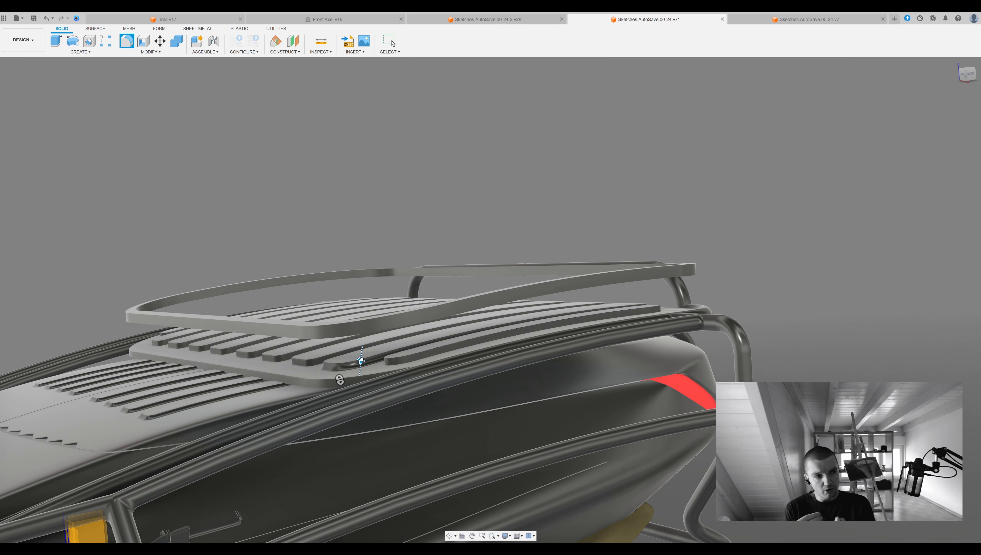
click(391, 365)
click(337, 370)
shift+middle_drag(224, 355, 448, 284)
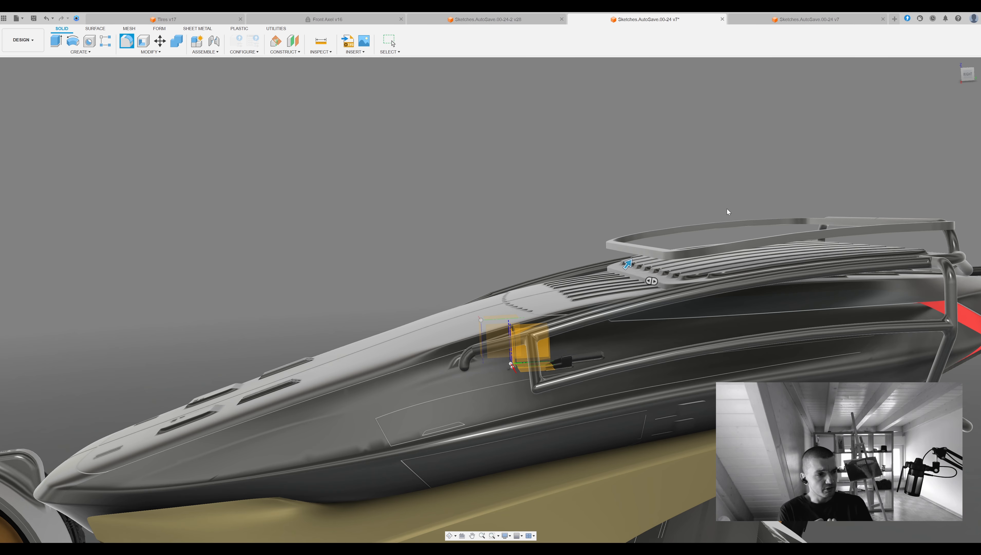
key(Return)
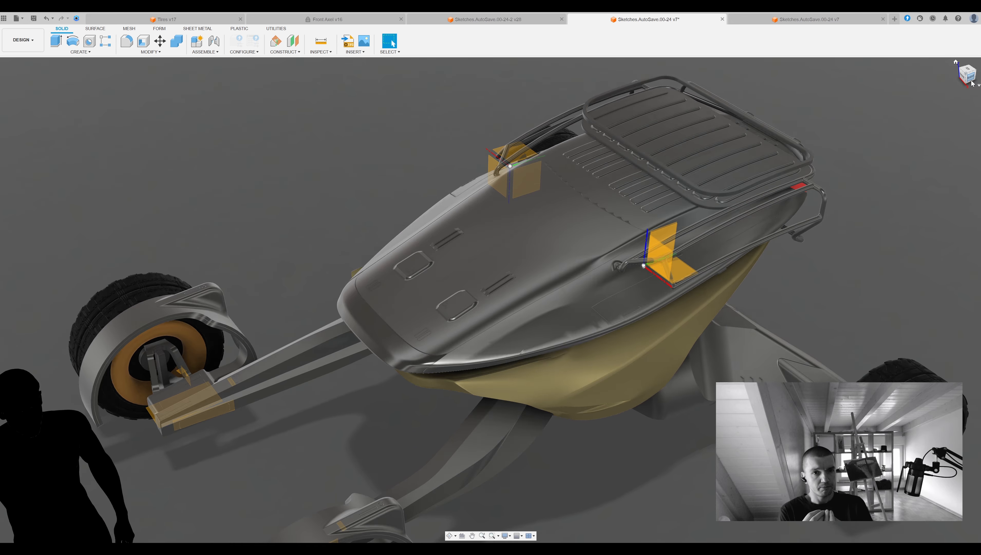
Switch to the Render workspace and start an in-canvas render of the whole vehicle.
click(23, 40)
click(30, 92)
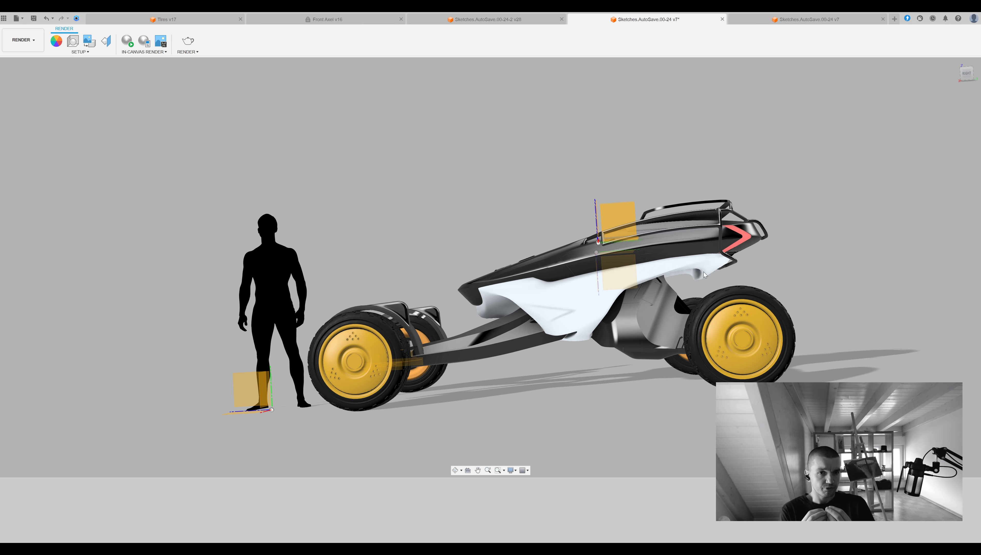
click(128, 41)
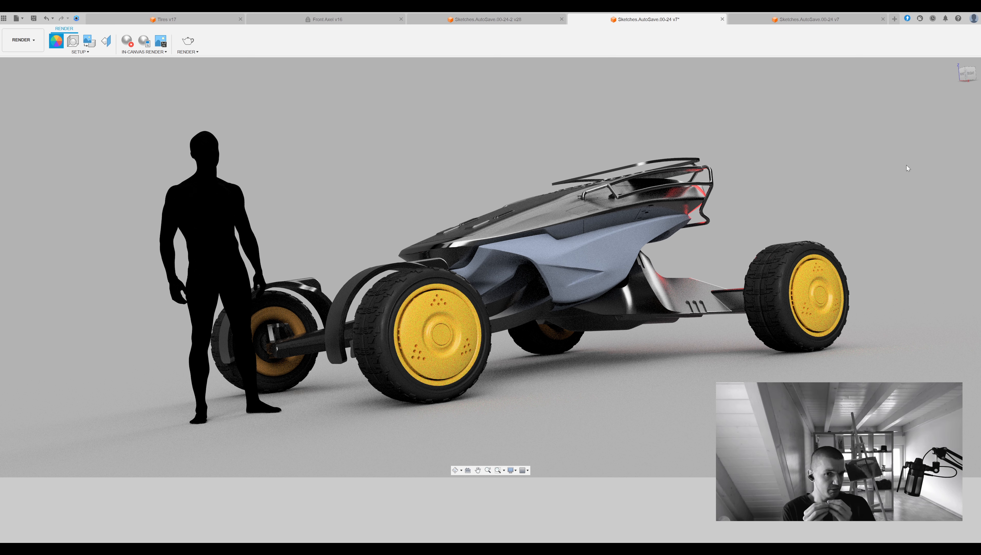
Change the appearance of the front wheel's rim and cover to red in the vehicle render.
click(835, 316)
click(924, 183)
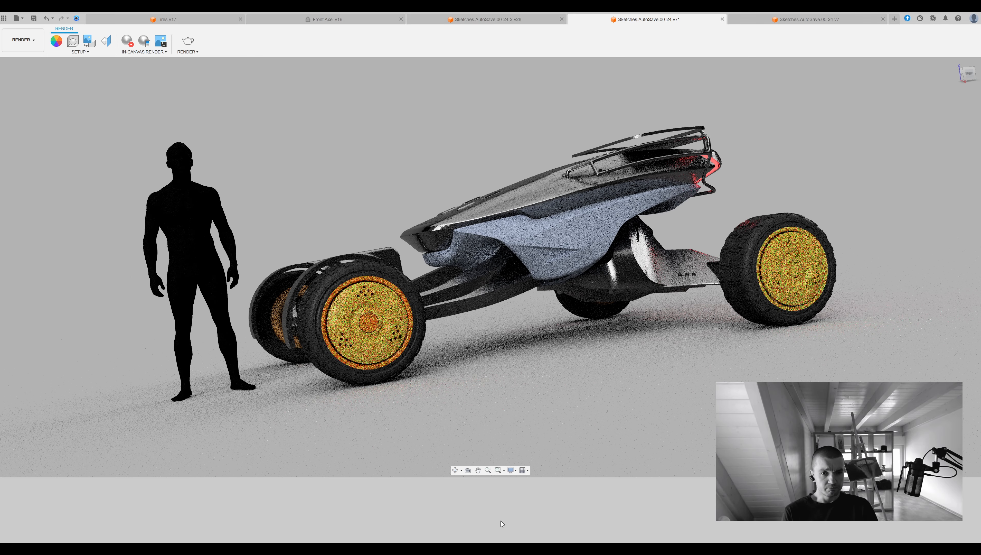
key(a)
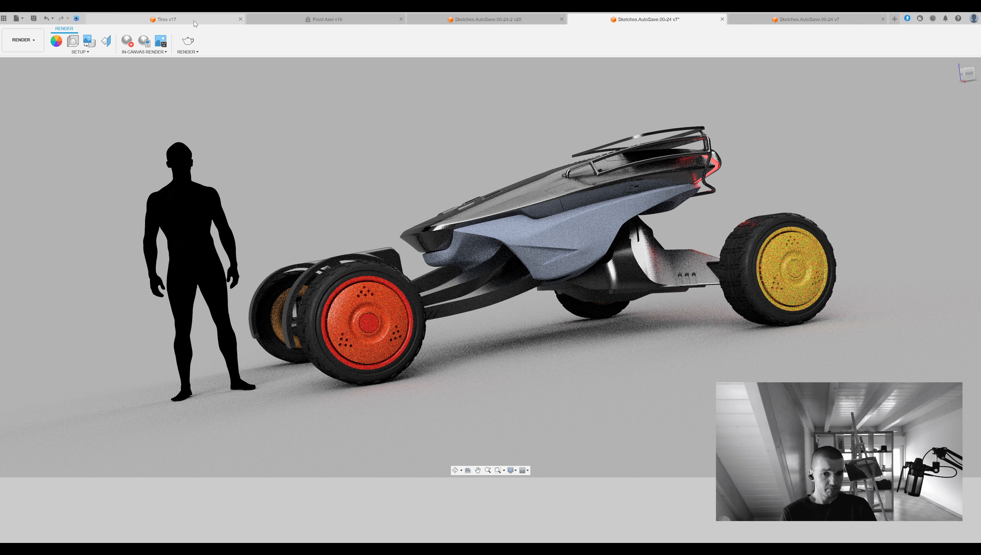
In the Tires design, replace the yellow appearance of the rim, cover and hub with red.
click(166, 19)
click(601, 266)
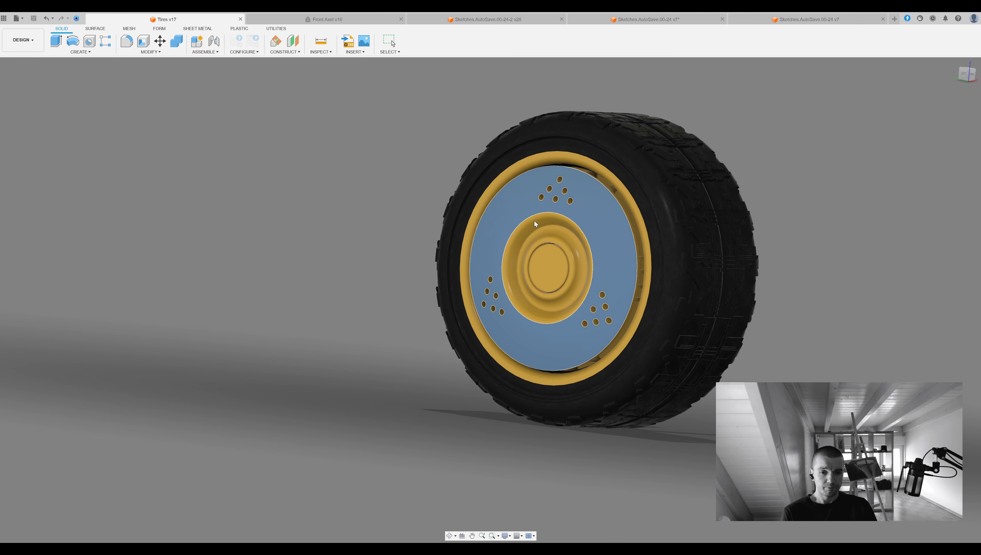
click(913, 157)
key(shift+n)
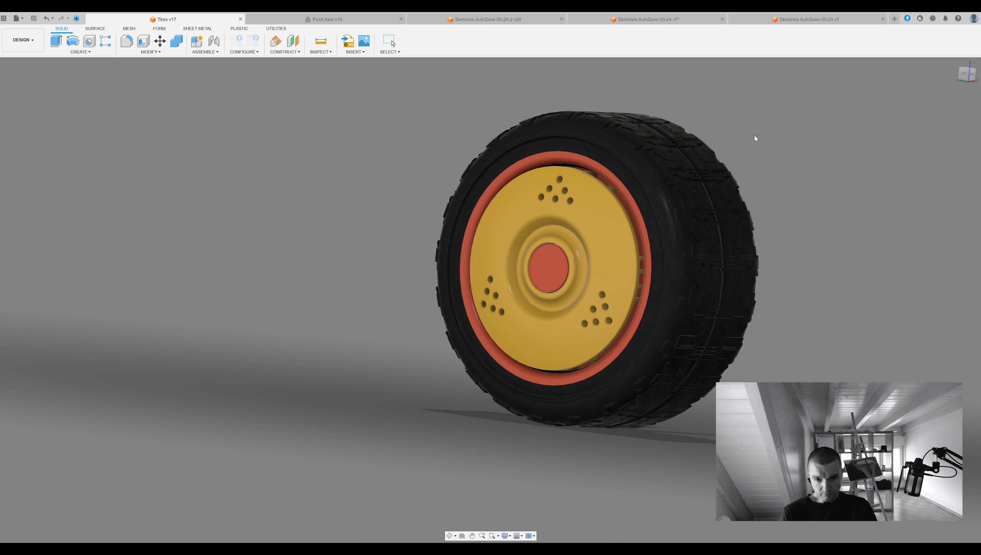
shift+middle_drag(828, 192, 505, 149)
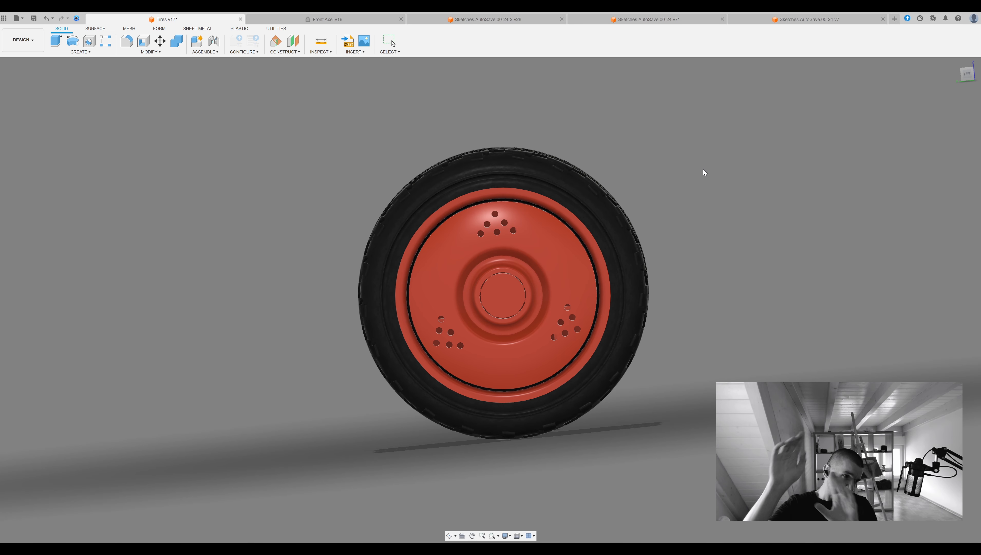
Update the Front Axel and rear axle designs to use the recoloured Tires component.
click(327, 19)
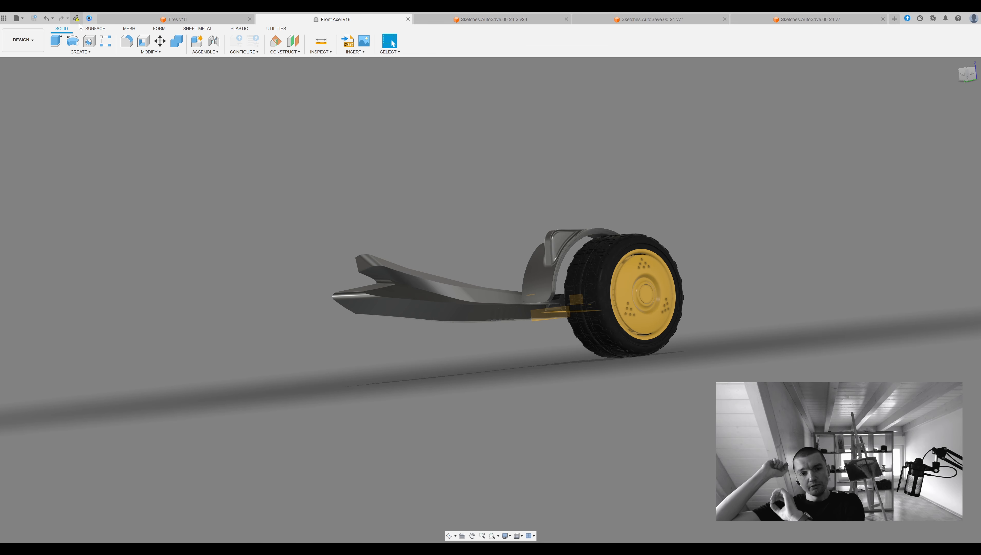
click(492, 19)
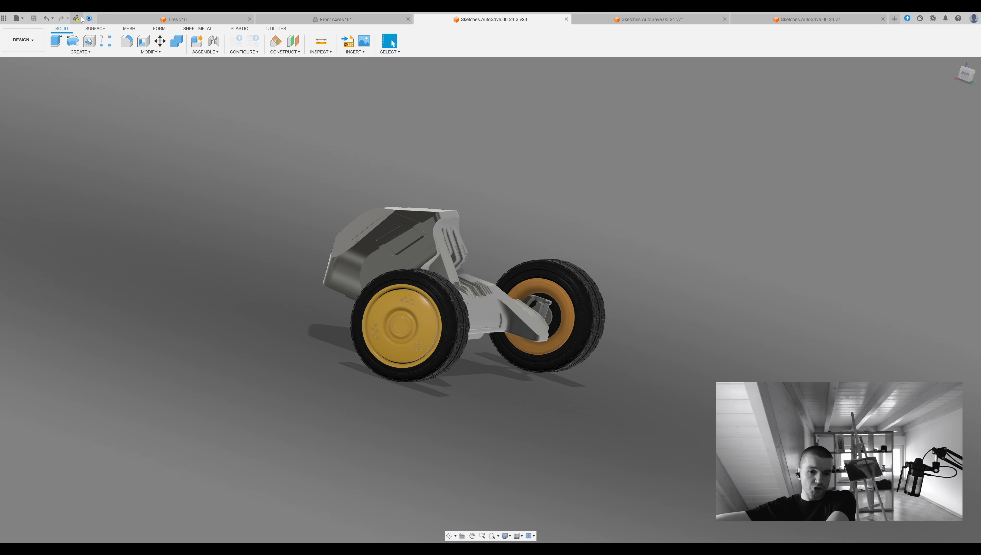
middle_drag(435, 348, 409, 362)
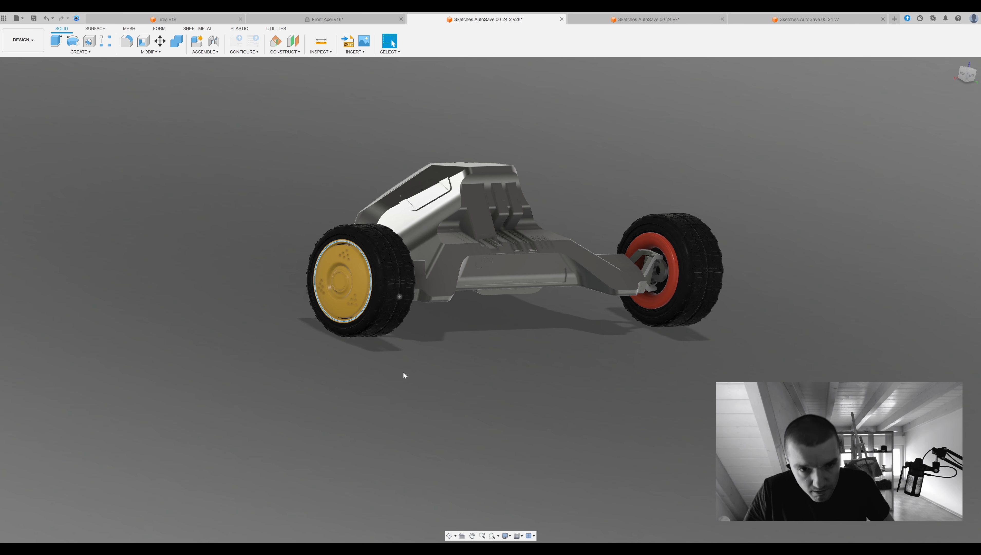
Remove the outdated yellow rear wheel, mirror the red one across the centre plane, and return to the main vehicle design.
key(v)
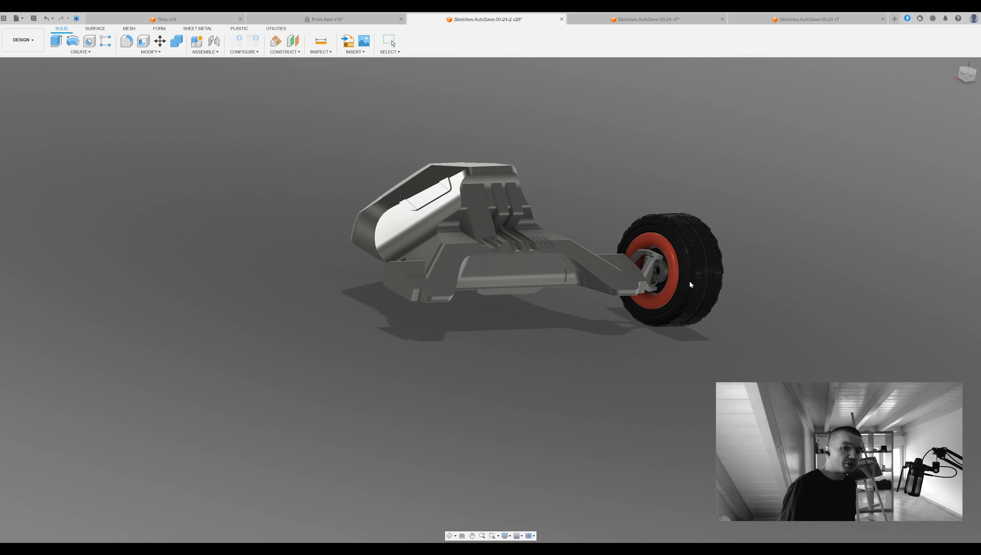
click(678, 252)
click(932, 126)
click(534, 250)
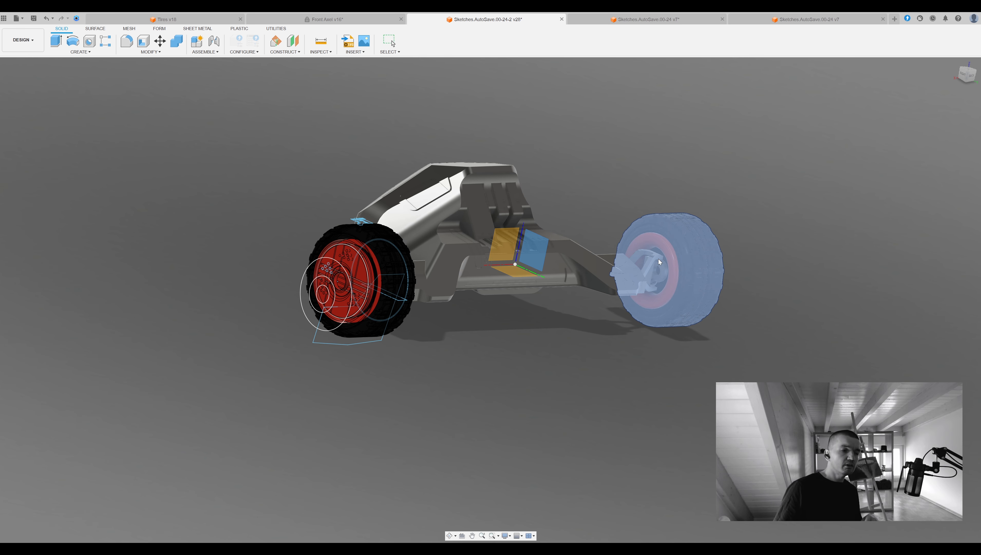
click(878, 197)
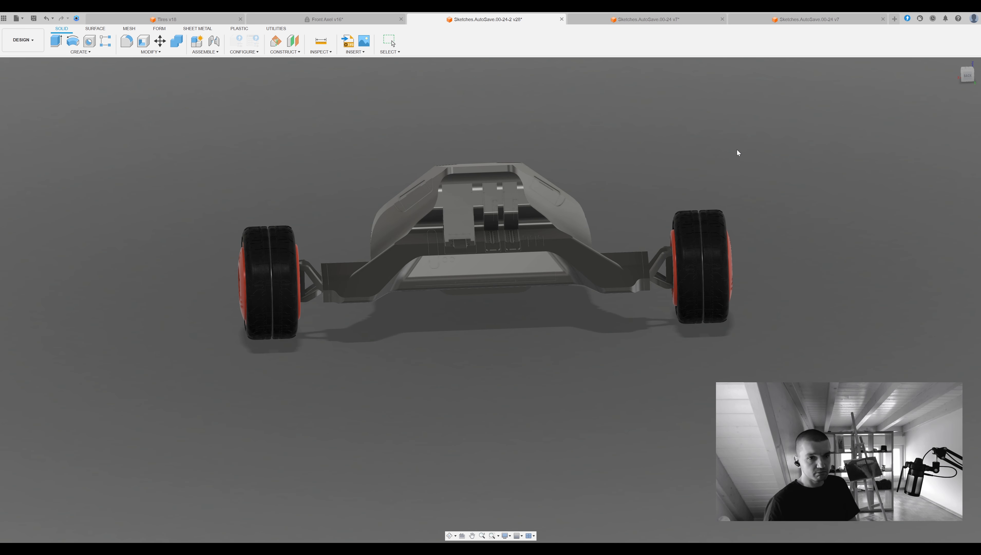
click(665, 21)
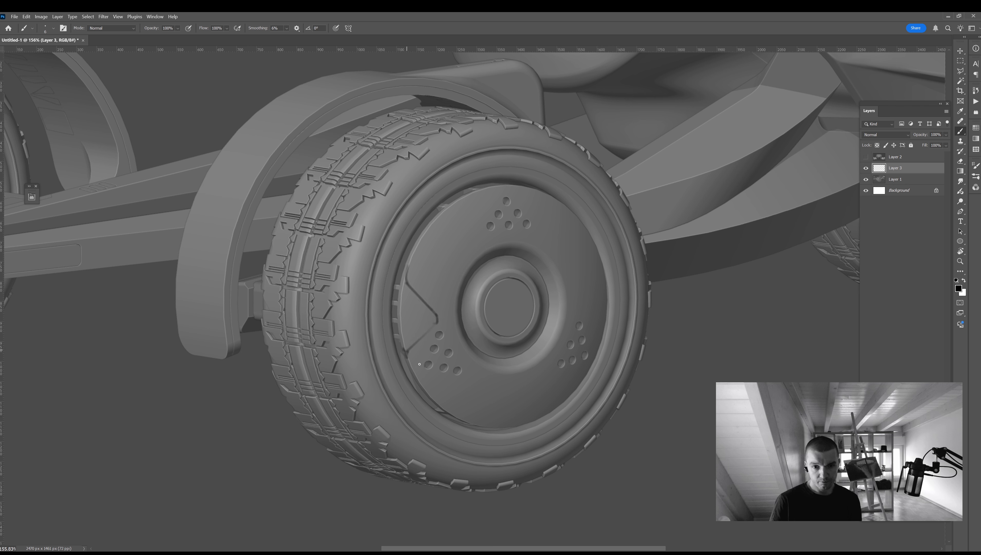
In Photoshop, sketch and erase angular notch ideas on the side edges of the wheel cover on Layer 3.
mouse_move(412, 292)
mouse_down()
mouse_move(431, 323)
mouse_move(412, 349)
mouse_up()
key(bracketright)
key(bracketright)
key(bracketright)
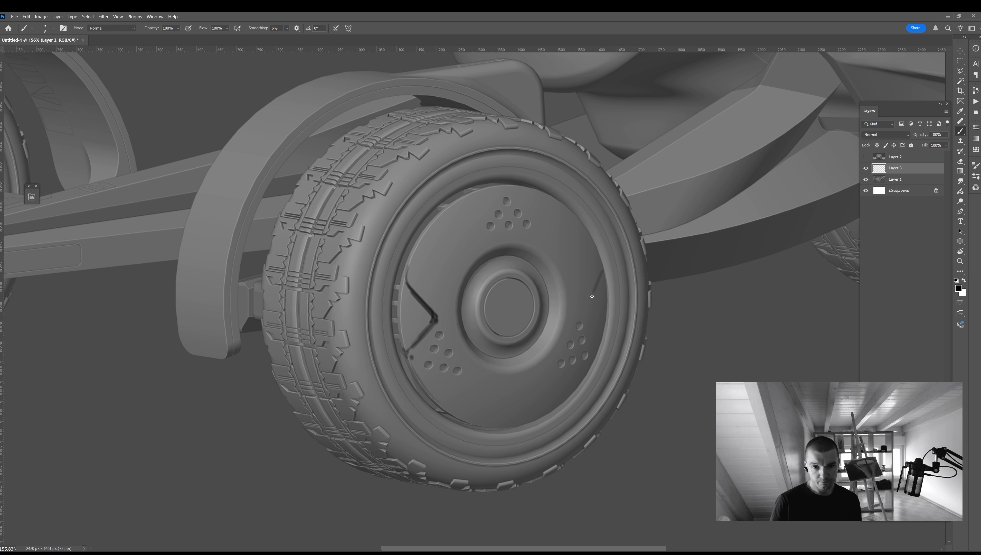
key(e)
drag(413, 284, 412, 351)
drag(599, 278, 601, 318)
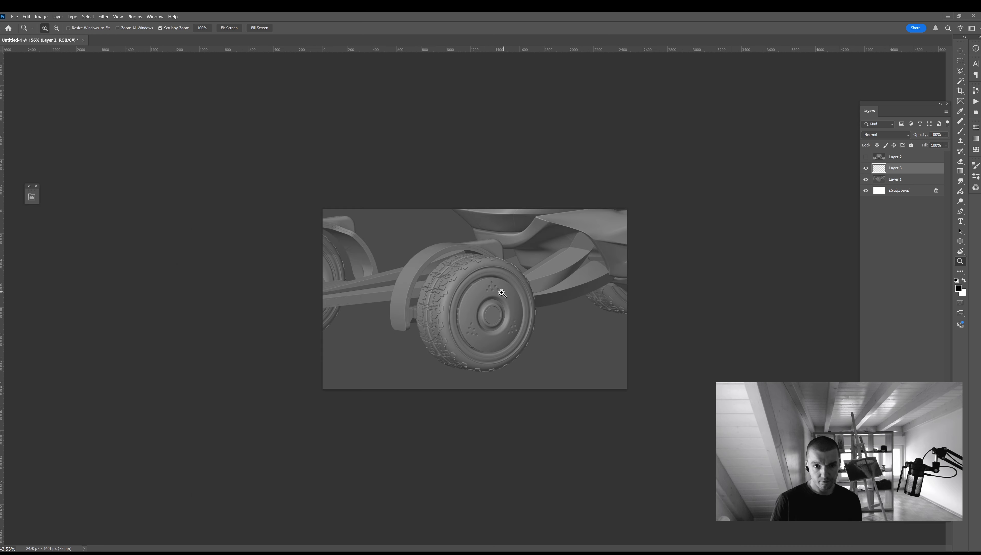